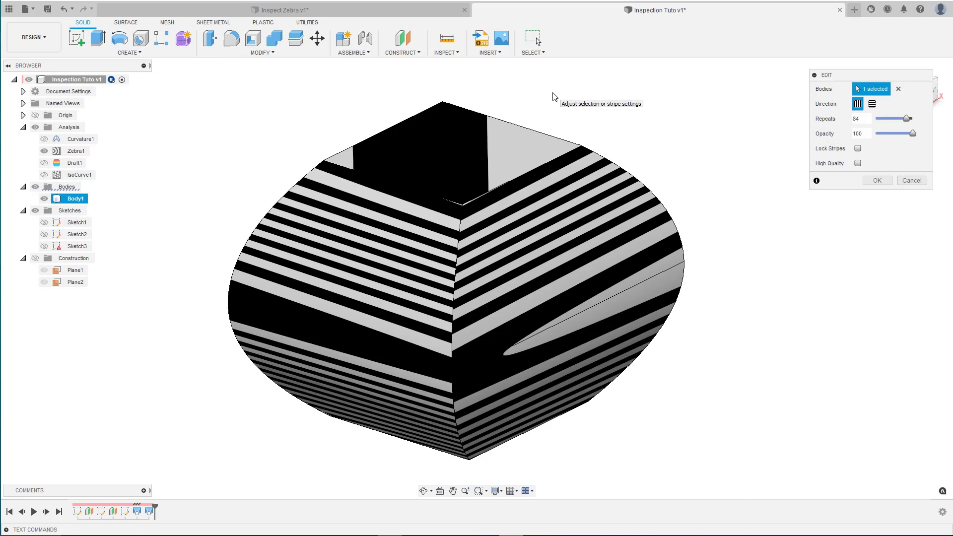
pyautogui.click(398, 53)
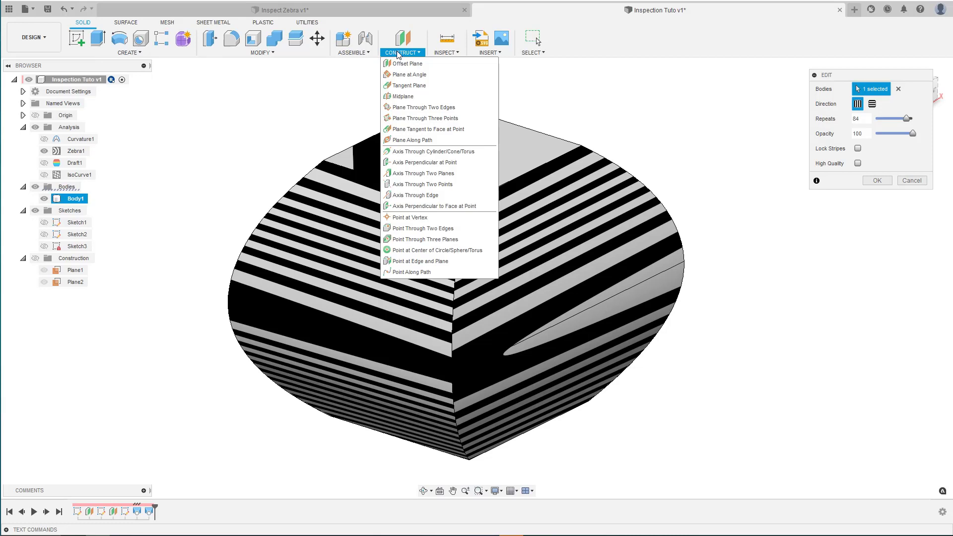
pyautogui.click(449, 53)
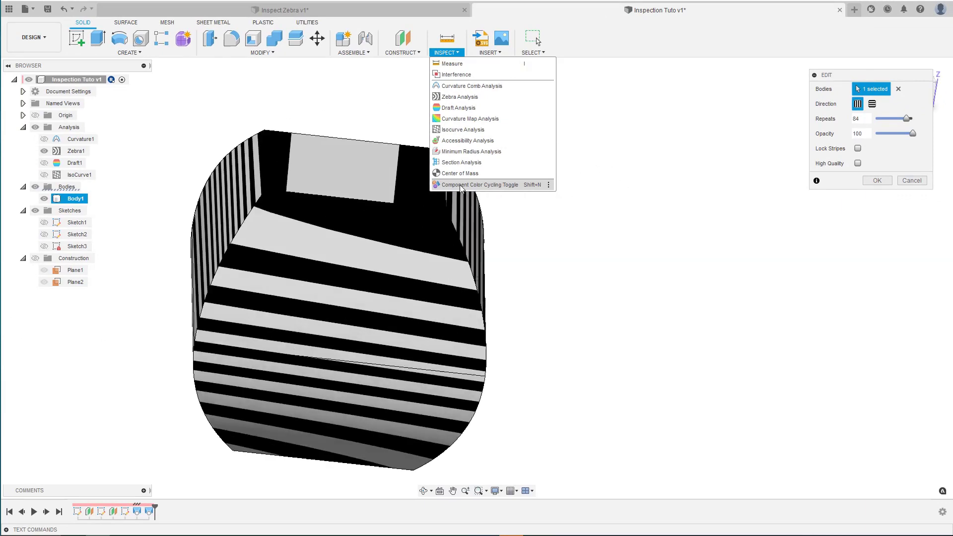
pyautogui.click(747, 120)
pyautogui.click(443, 54)
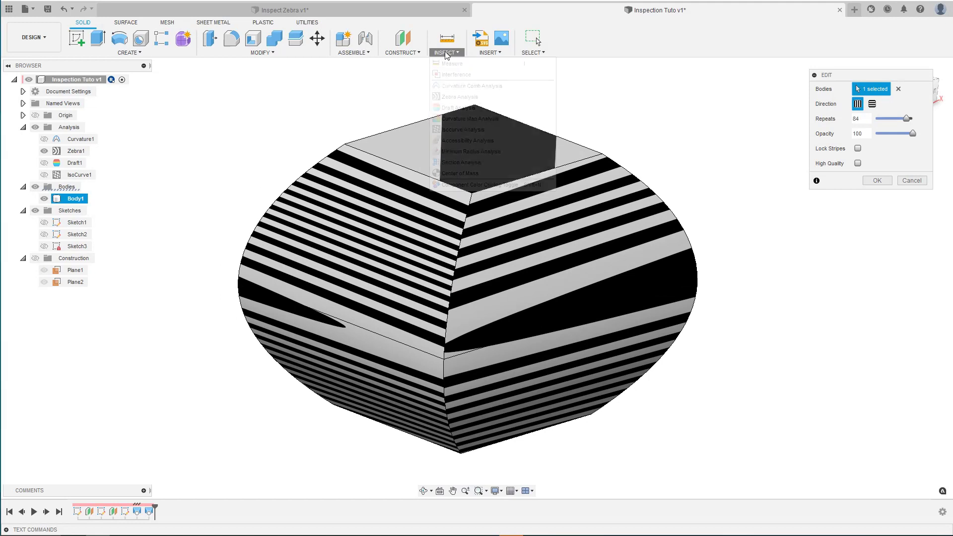
pyautogui.click(450, 65)
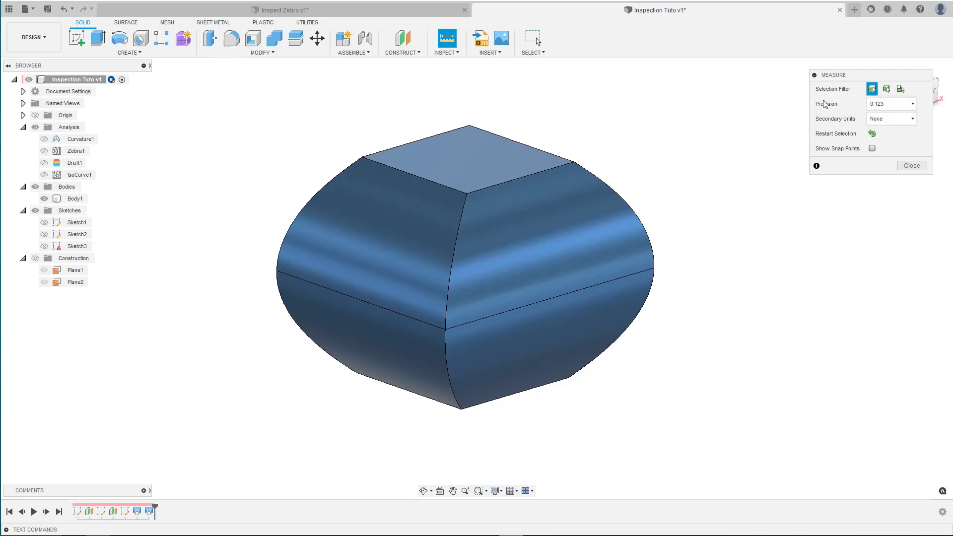
pyautogui.click(899, 168)
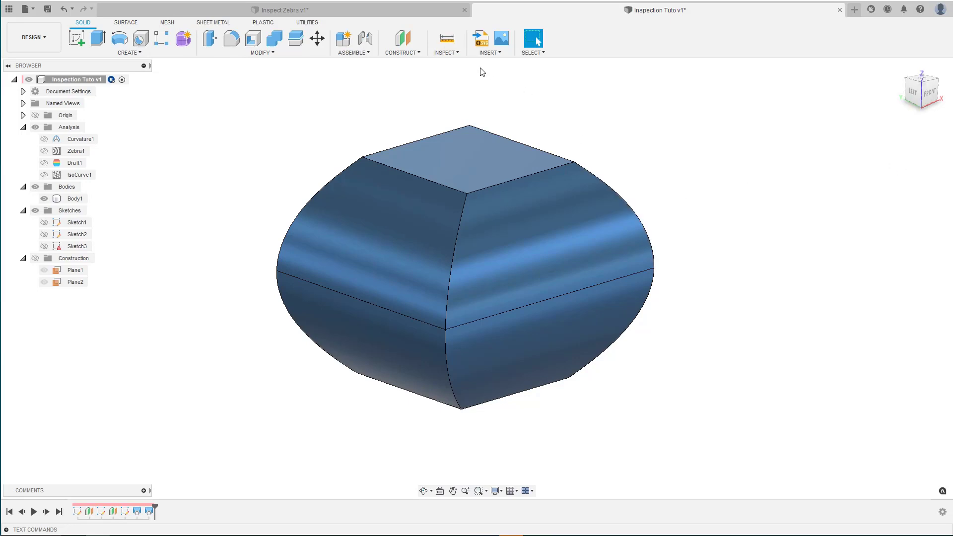
# Measure the length of the top face's front edge and review the available precision options.
pyautogui.click(443, 53)
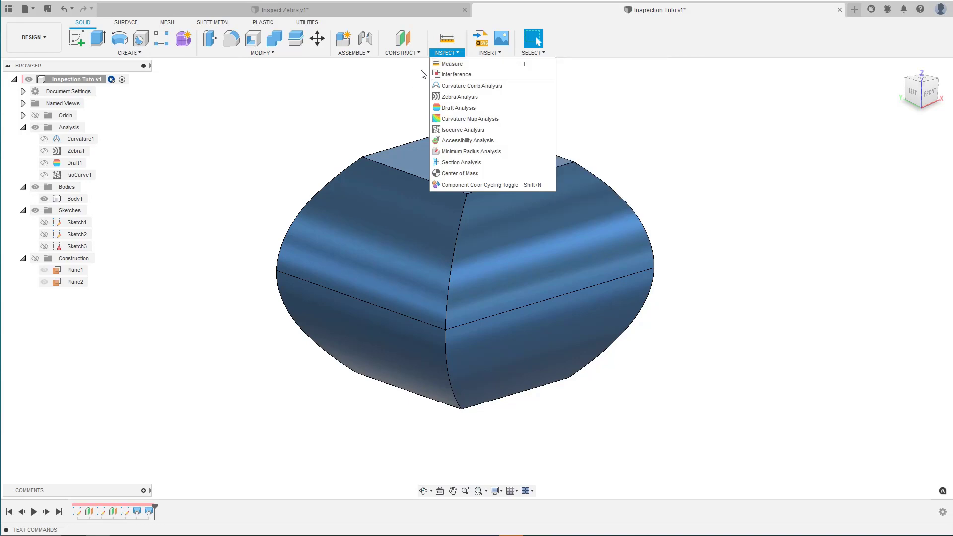
pyautogui.click(448, 66)
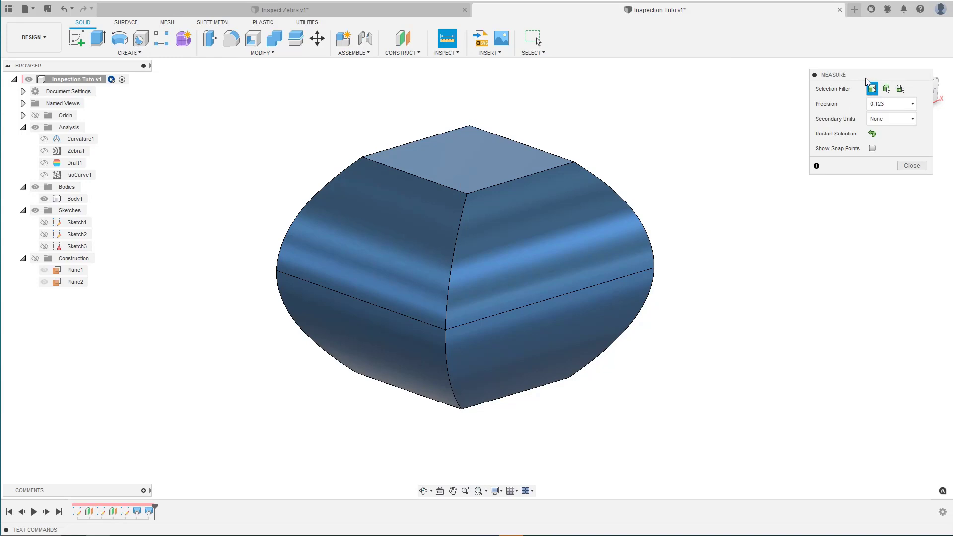
pyautogui.moveTo(847, 76); pyautogui.dragTo(722, 158)
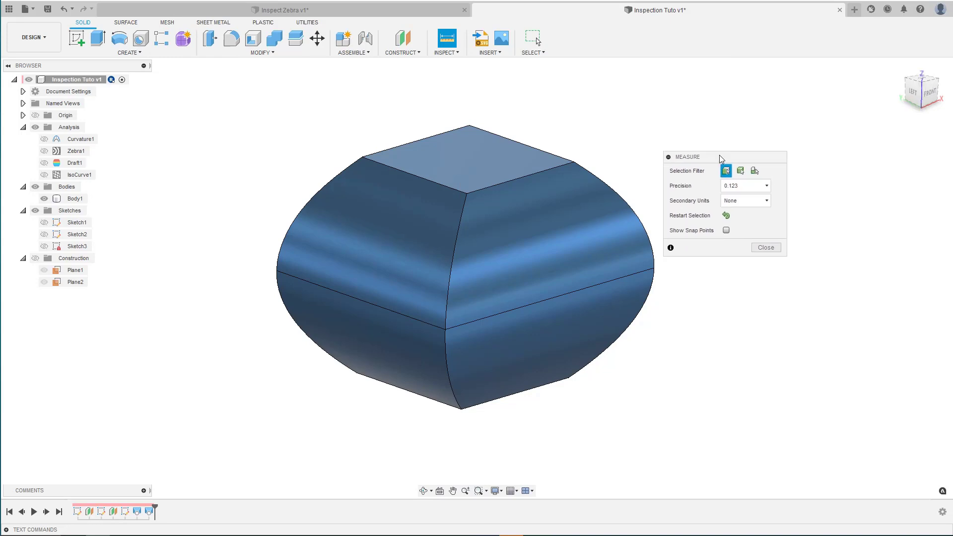
pyautogui.click(521, 182)
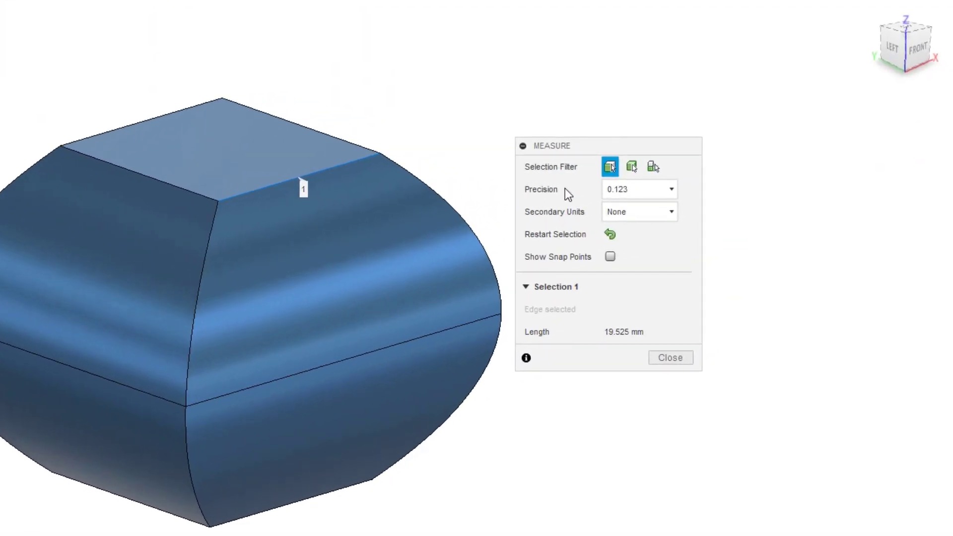
pyautogui.click(636, 193)
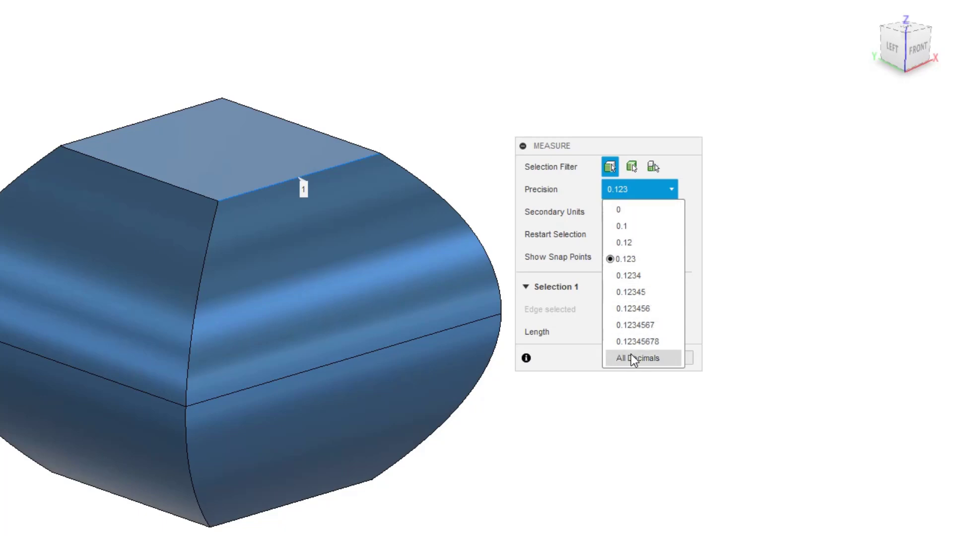
pyautogui.click(548, 170)
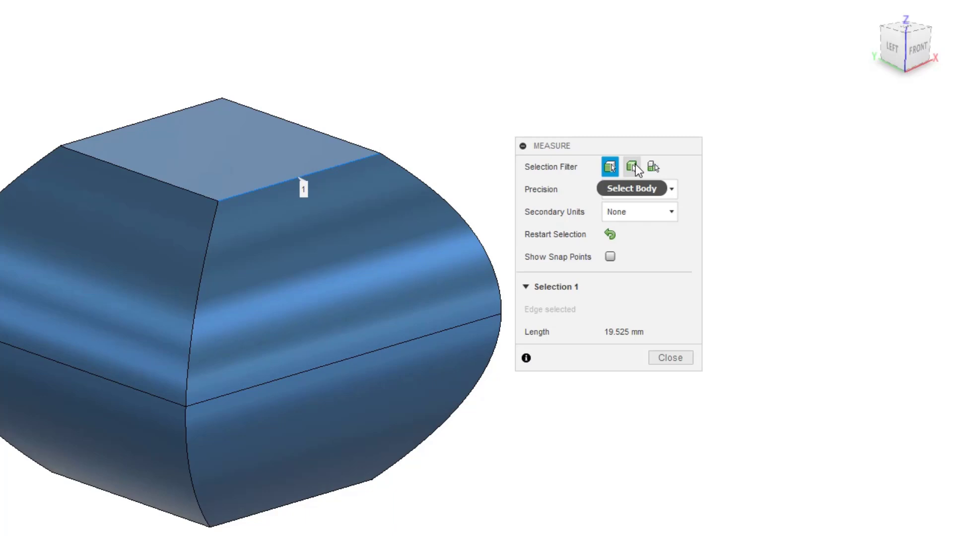
# Measure the distance between the selected top edge and the whole body using the Select Body filter.
pyautogui.click(635, 166)
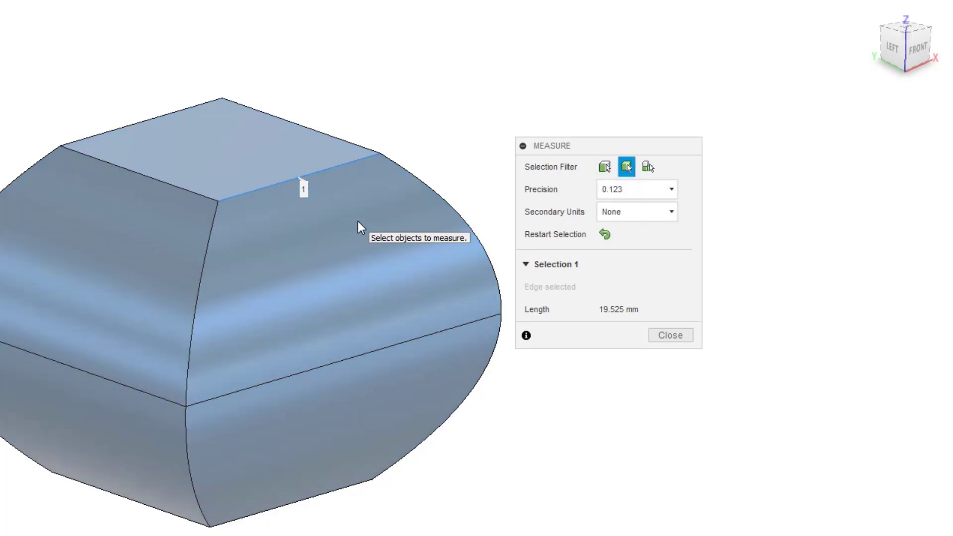
pyautogui.click(358, 222)
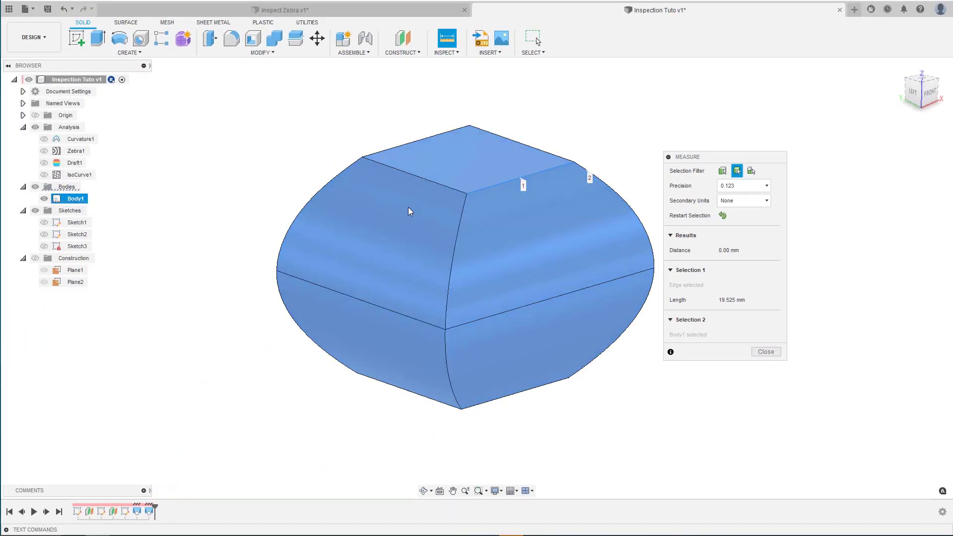
pyautogui.click(766, 351)
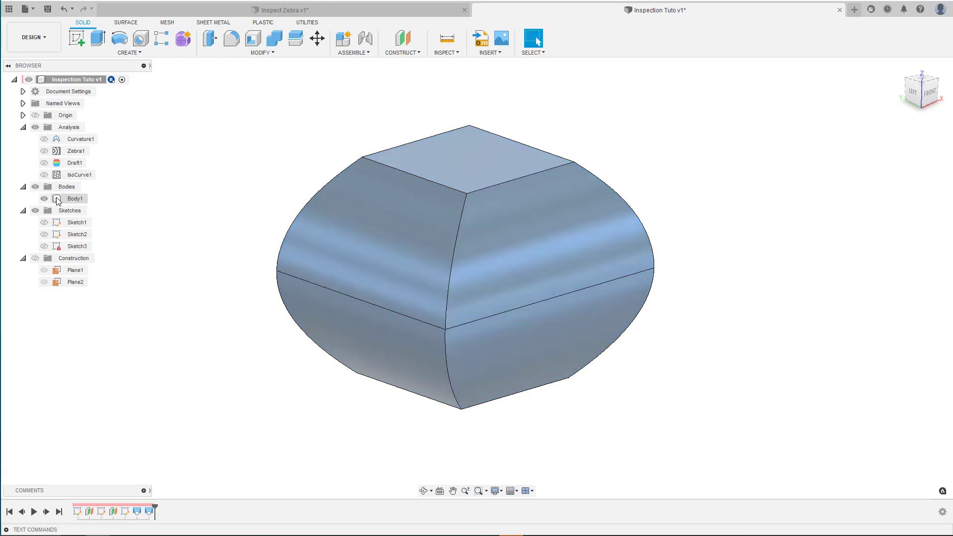
# Inspect the physical properties of Body1, including its area, mass, volume and material.
pyautogui.rightClick(58, 199)
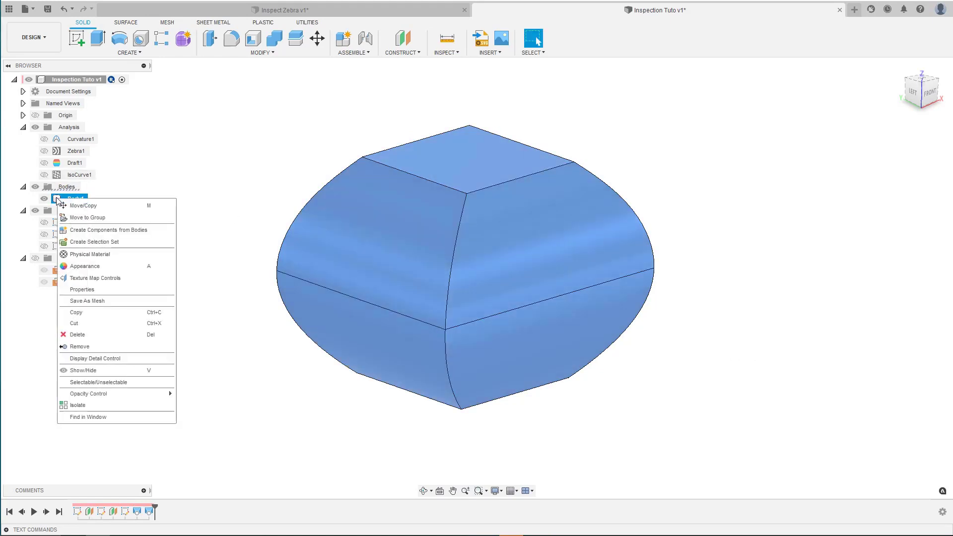
pyautogui.click(74, 290)
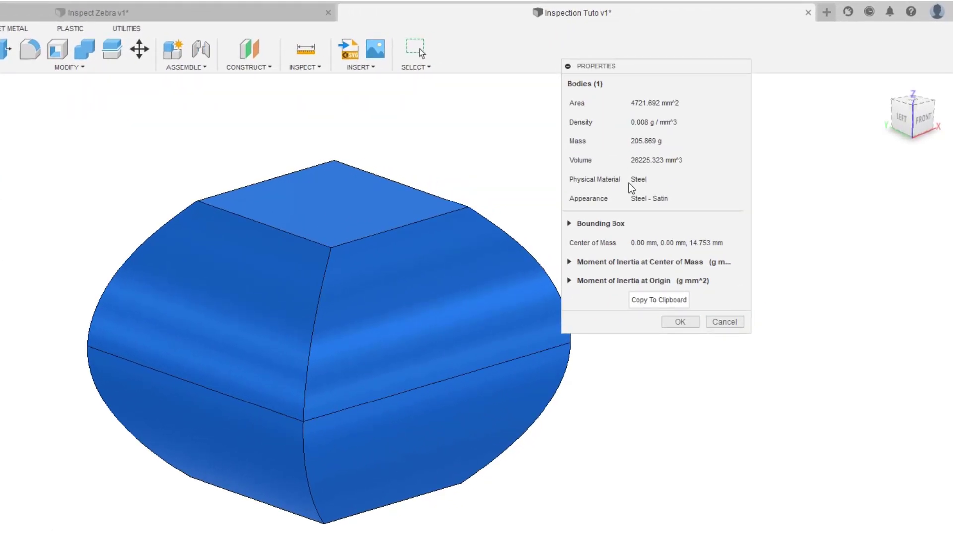
pyautogui.click(675, 322)
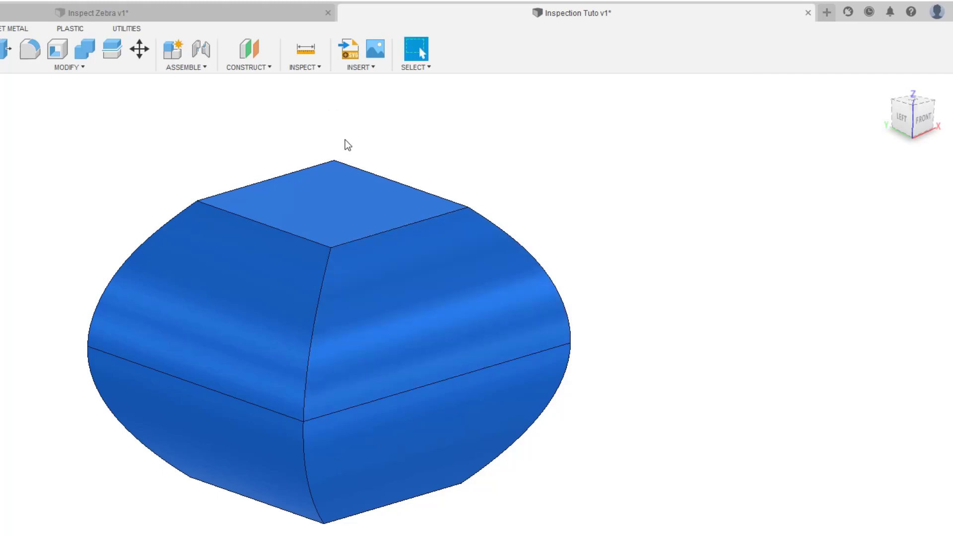
# Measure the length of the curved upper corner edge between the two side faces of the body.
pyautogui.press('i')
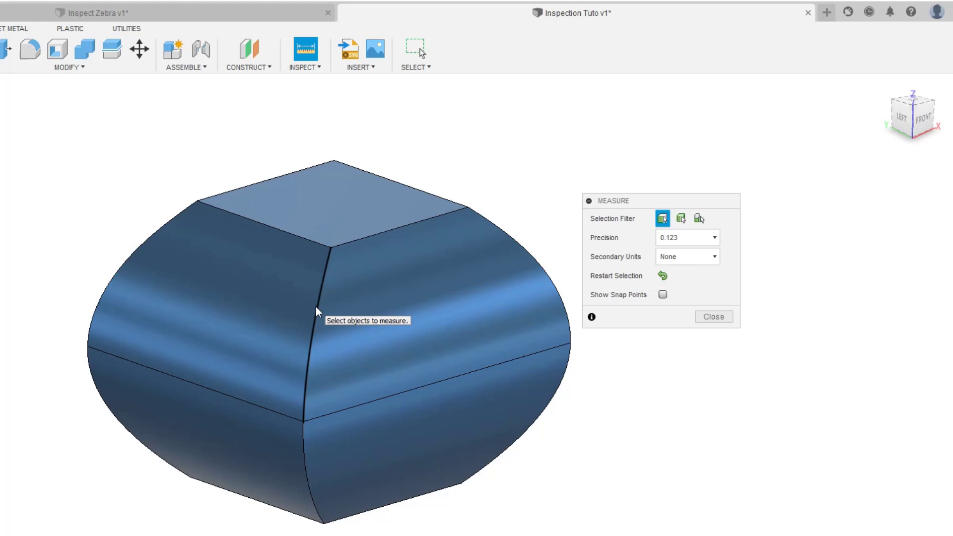
pyautogui.click(316, 307)
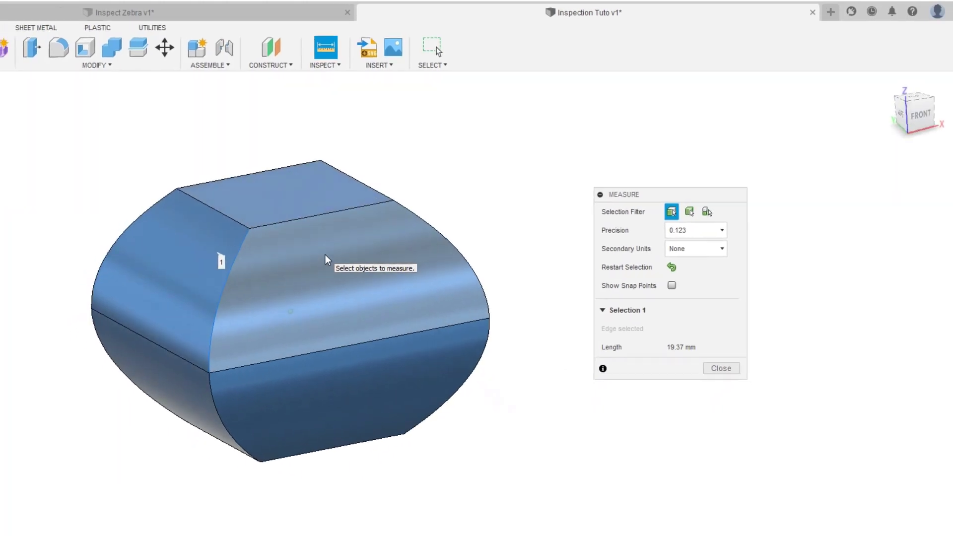
pyautogui.press('Escape')
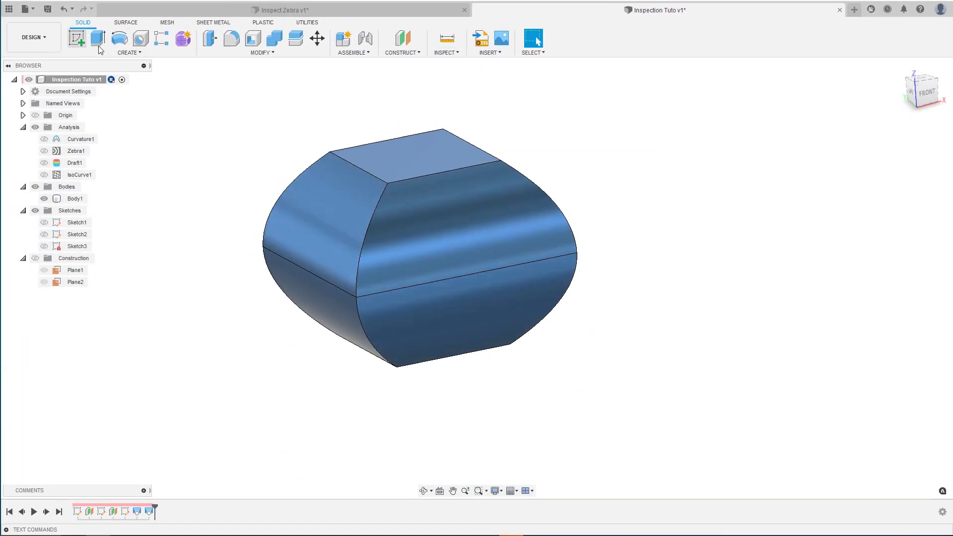
# Create a thin solid cylinder about 26 mm in diameter on the vertical XZ origin plane beside the body.
pyautogui.click(77, 37)
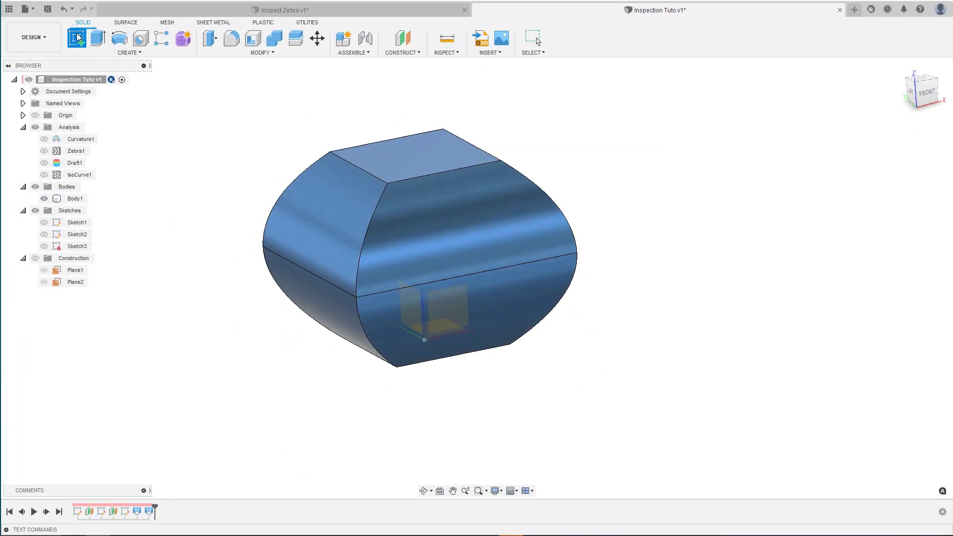
pyautogui.click(126, 53)
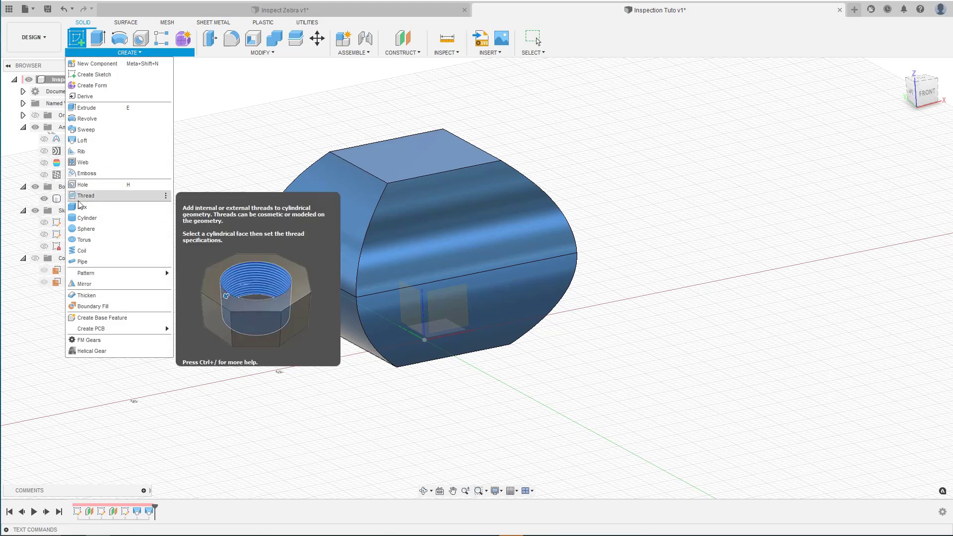
pyautogui.press('Escape')
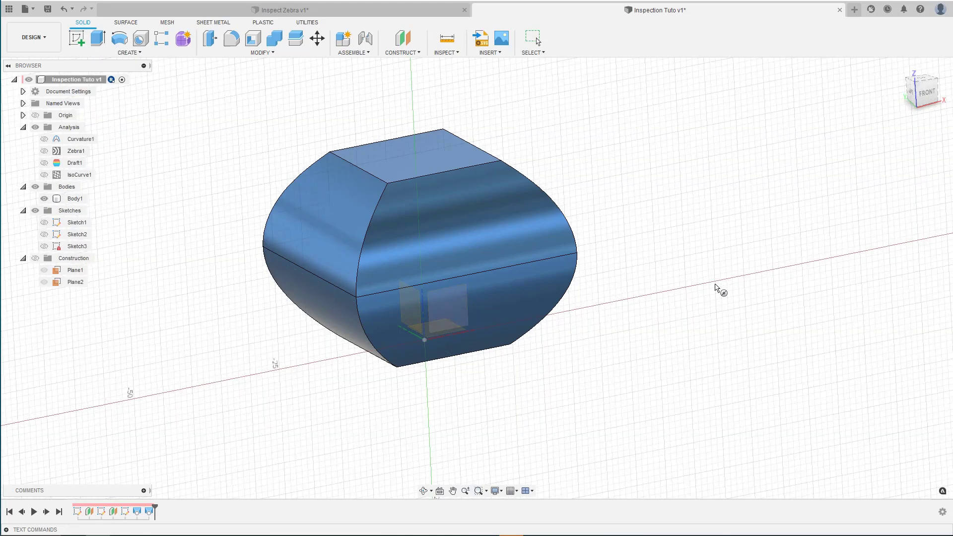
pyautogui.click(719, 287)
pyautogui.click(709, 258)
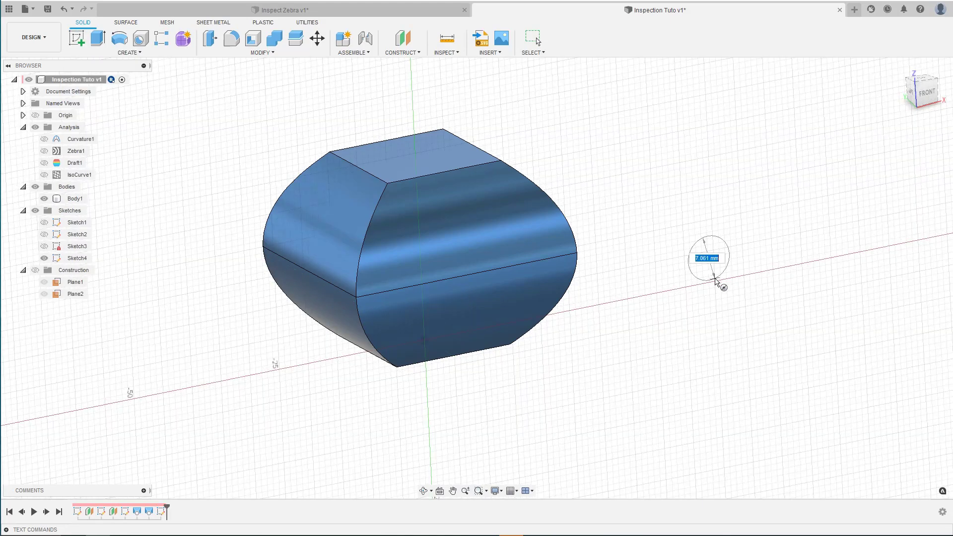
pyautogui.click(778, 290)
pyautogui.press('Return')
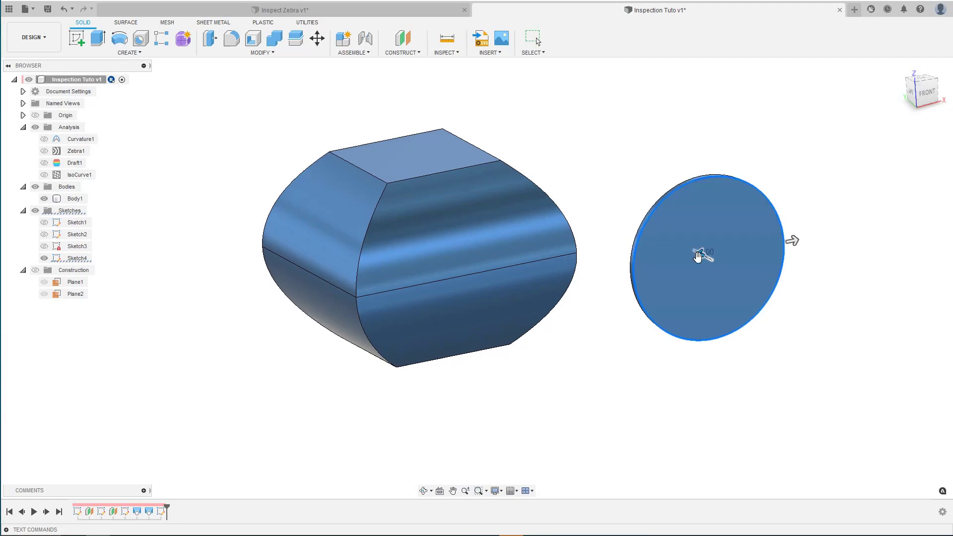
pyautogui.click(698, 258)
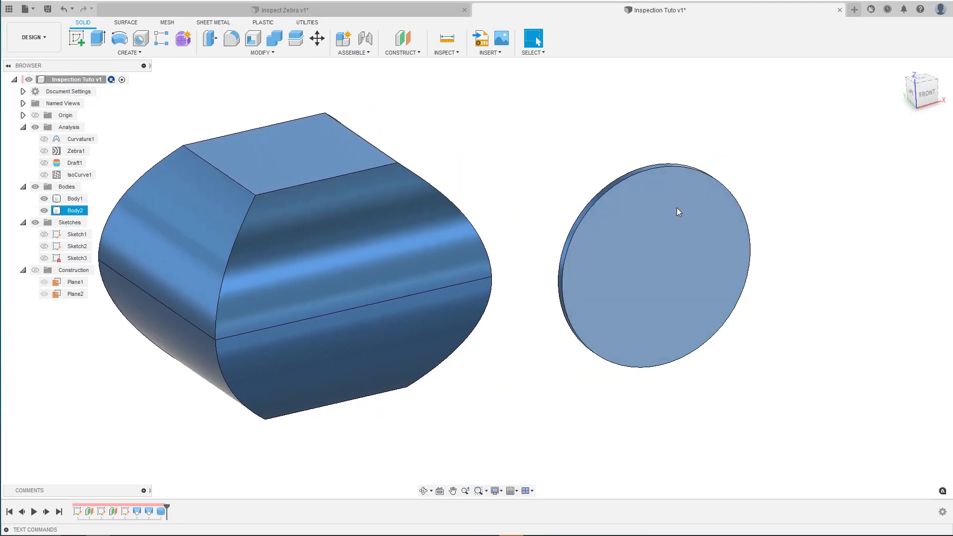
# Measure the circular front edge of the disc, including its radius, diameter and center position.
pyautogui.press('i')
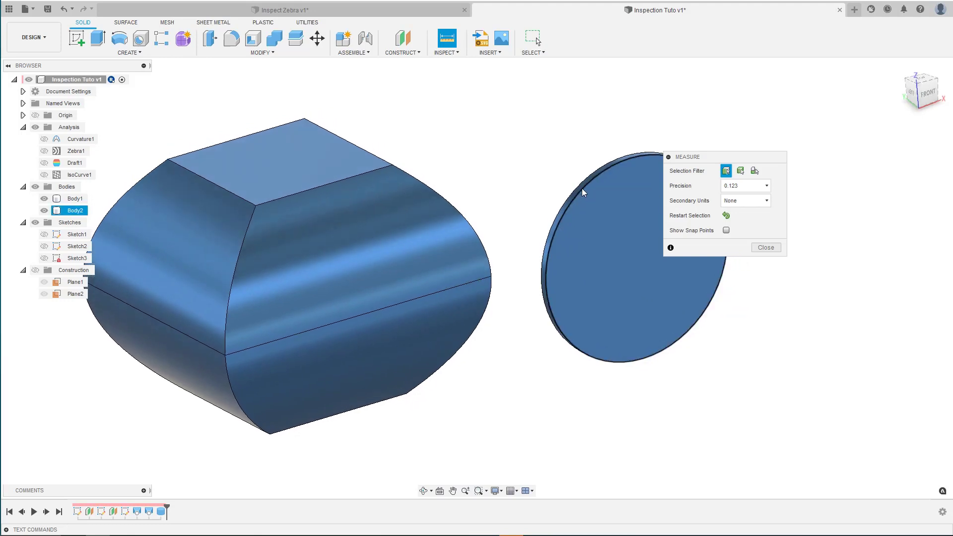
pyautogui.click(583, 193)
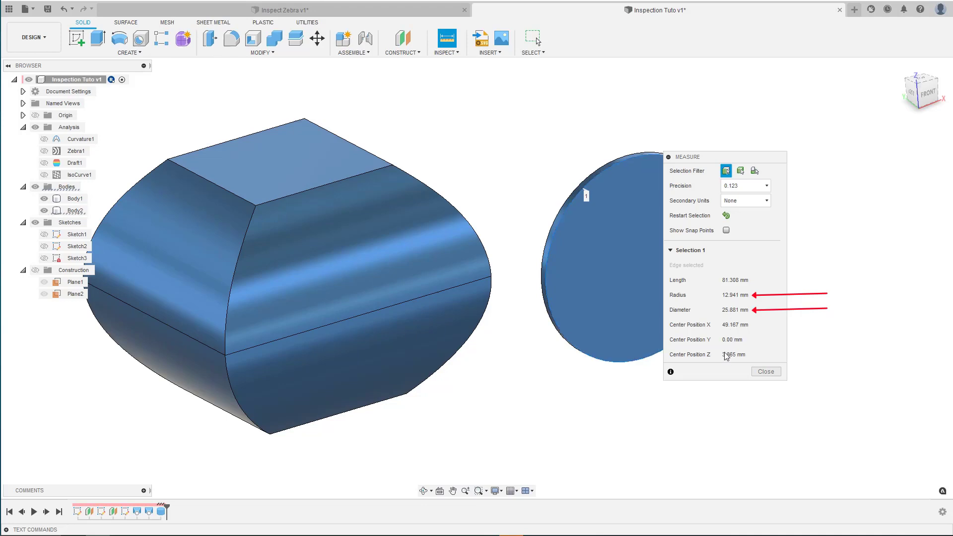
pyautogui.press('F6')
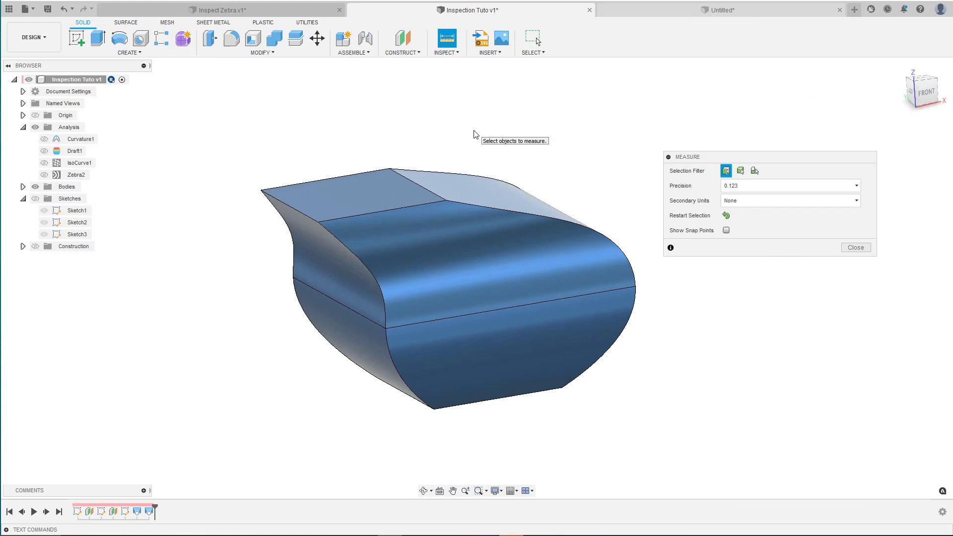
# Measure the distance and angle between the flat top face and the flat bottom face of the lofted body.
pyautogui.keyDown('shift'); pyautogui.moveTo(474, 130); pyautogui.dragTo(472, 132, button='middle'); pyautogui.keyUp('shift')
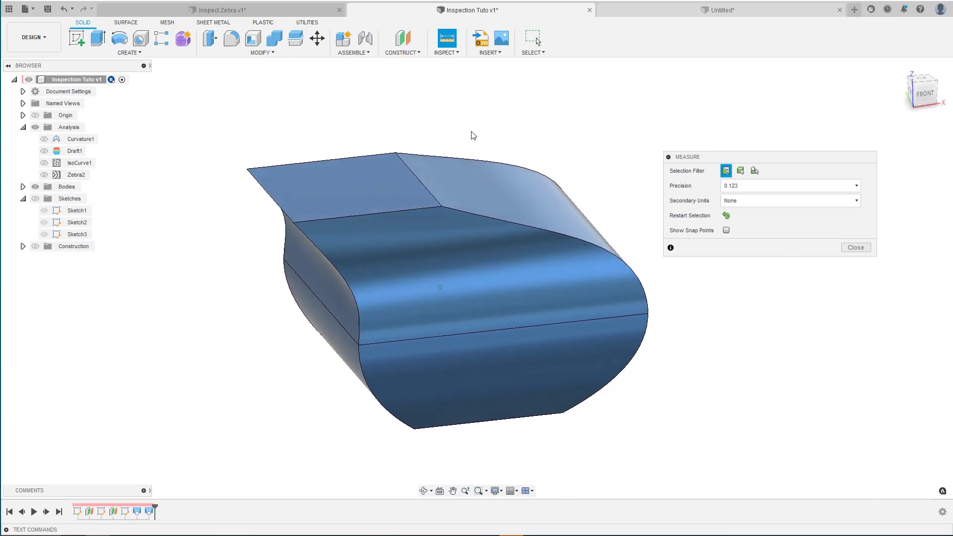
pyautogui.click(368, 197)
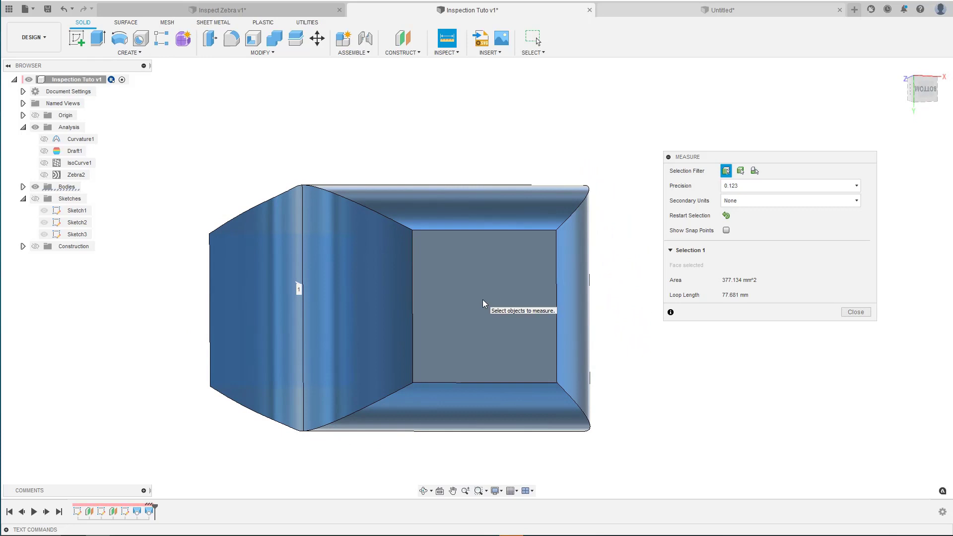
pyautogui.click(484, 303)
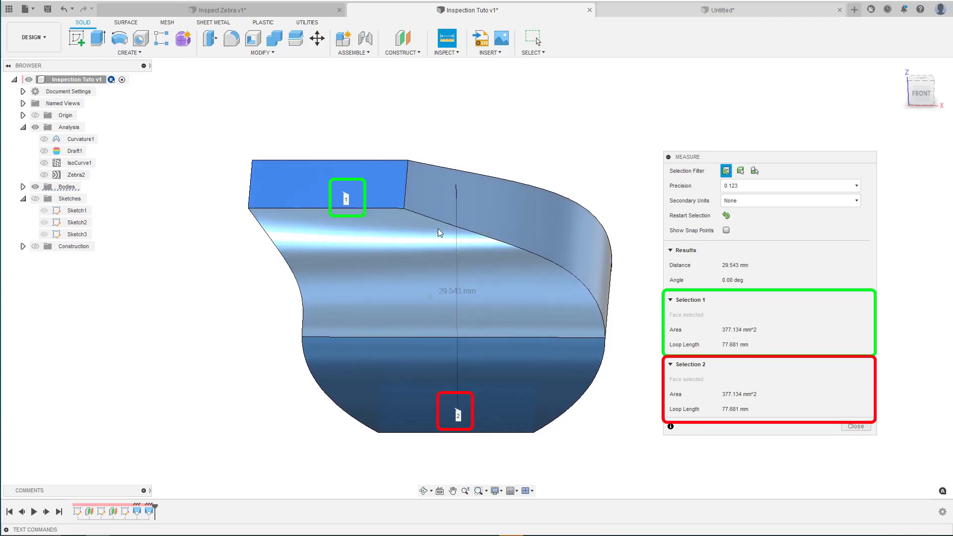
pyautogui.keyDown('shift'); pyautogui.moveTo(438, 229); pyautogui.dragTo(420, 191, button='middle'); pyautogui.keyUp('shift')
pyautogui.press('Escape')
# Measure the distance from the flat top face to a front corner vertex of the bottom face.
pyautogui.press('i')
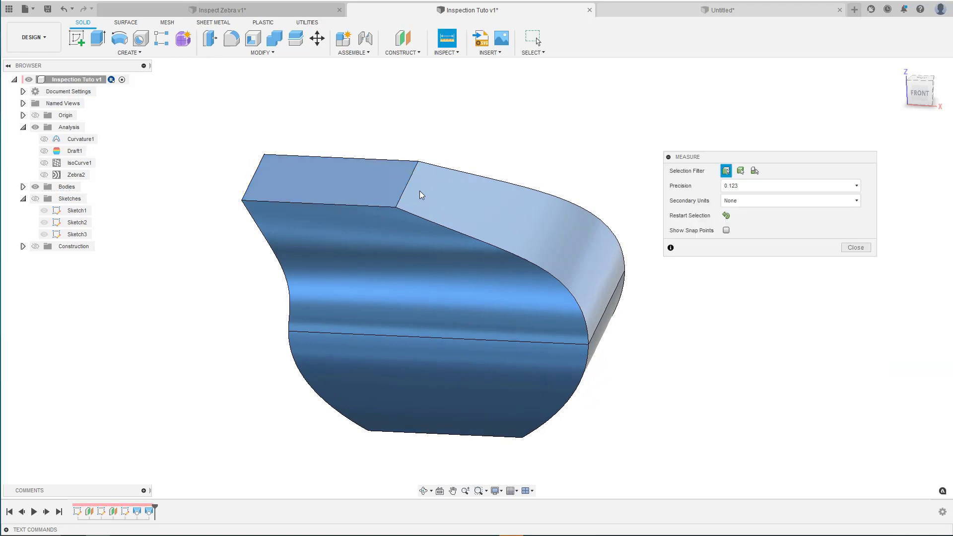
pyautogui.click(323, 191)
pyautogui.keyDown('shift'); pyautogui.moveTo(323, 189); pyautogui.dragTo(520, 403, button='middle'); pyautogui.keyUp('shift')
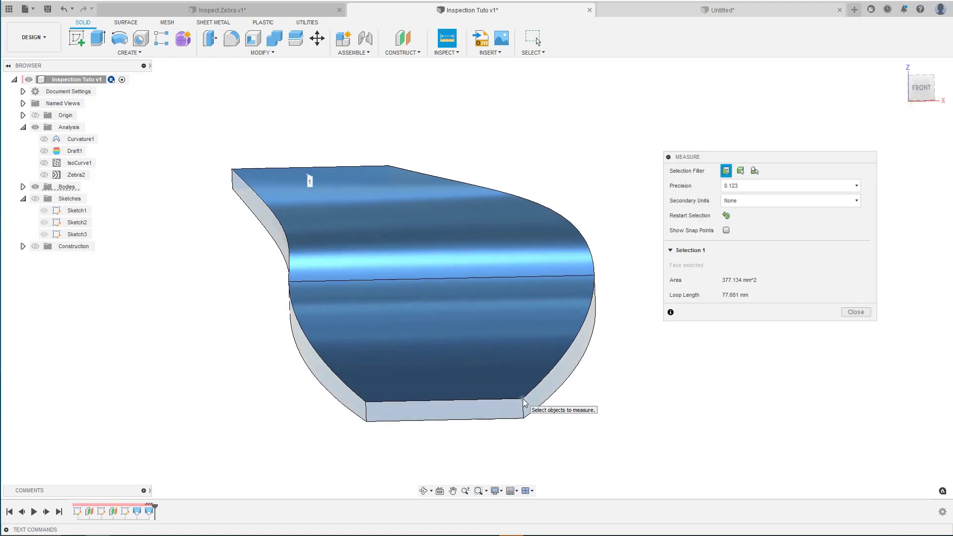
pyautogui.scroll(1, 523, 403)
pyautogui.click(523, 399)
pyautogui.scroll(-2, 523, 399)
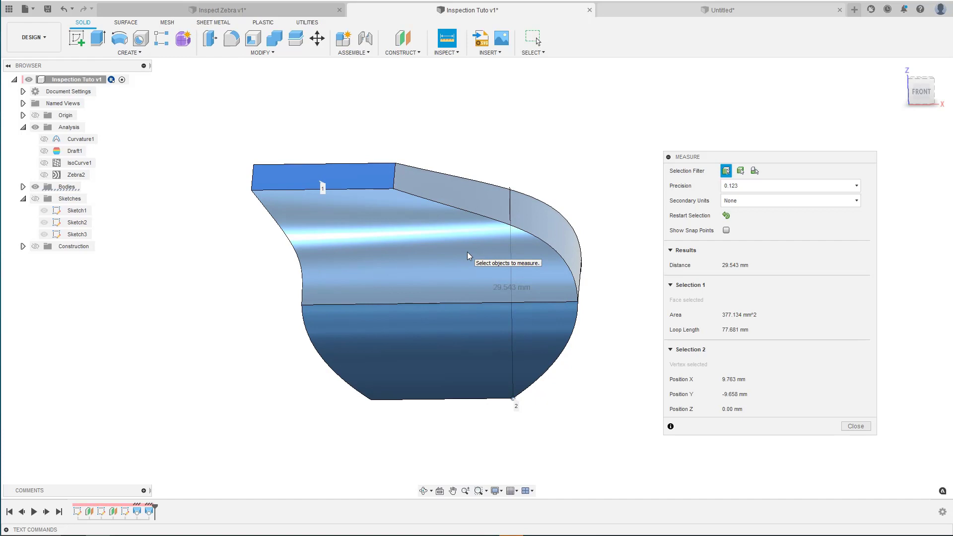
# Measure the distance and angle between the right side edge of the top face and the matching edge of the bottom face.
pyautogui.press('Escape')
pyautogui.press('i')
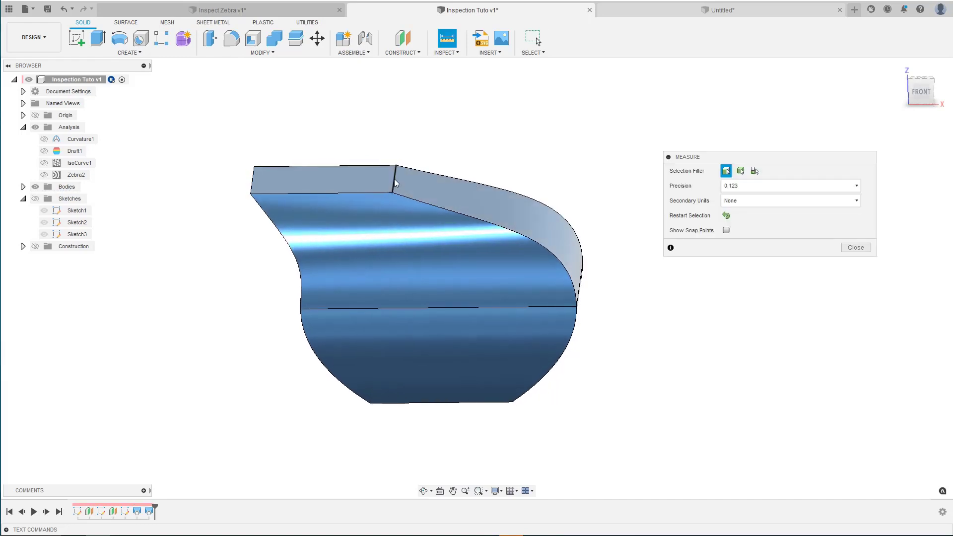
pyautogui.click(395, 184)
pyautogui.keyDown('shift'); pyautogui.moveTo(396, 184); pyautogui.dragTo(505, 321, button='middle'); pyautogui.keyUp('shift')
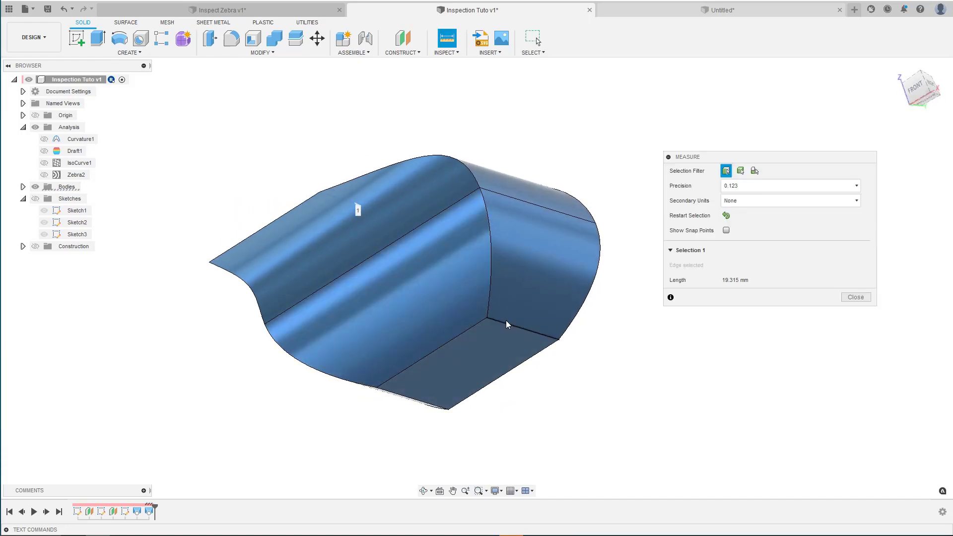
pyautogui.click(507, 324)
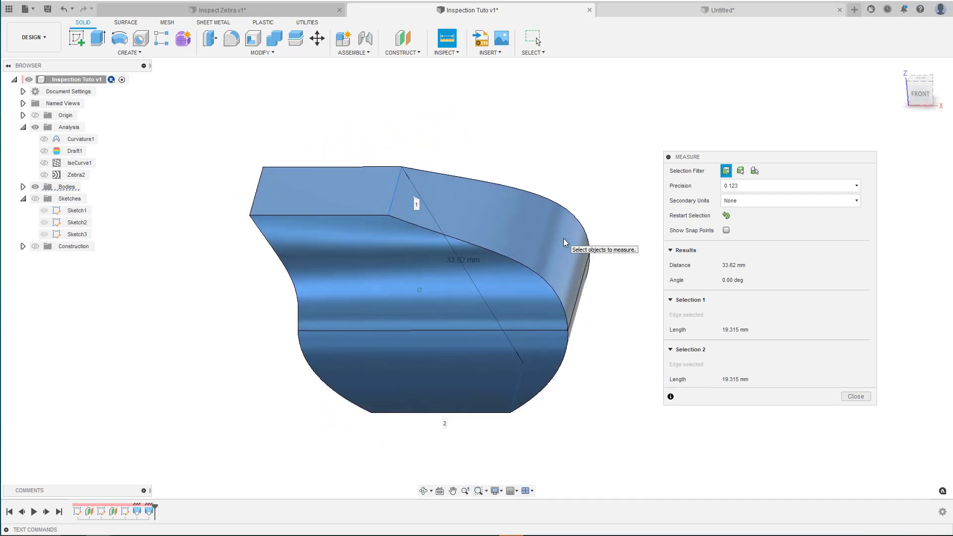
pyautogui.press('Escape')
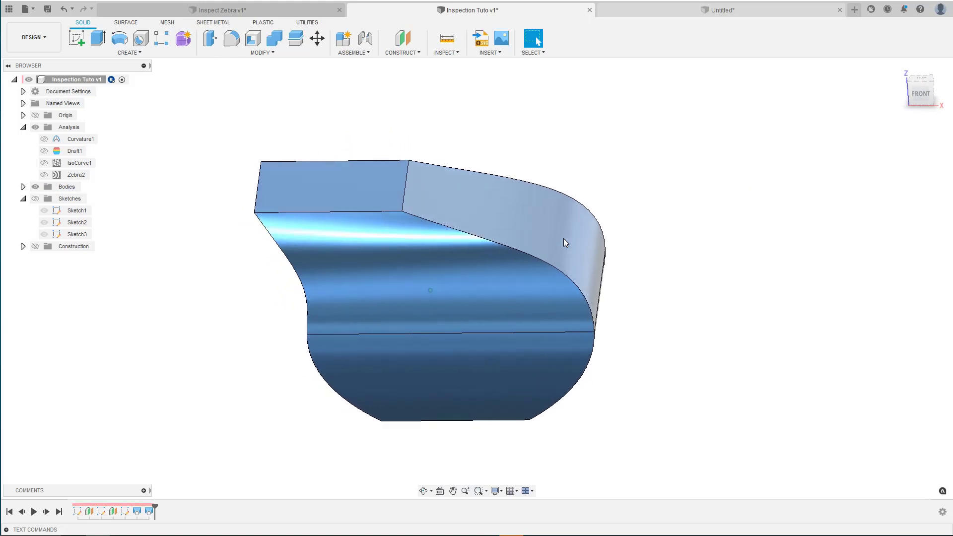
# Tilt the flat top face of the lofted body by about 18 degrees with Move/Copy.
pyautogui.click(341, 190)
pyautogui.press('m')
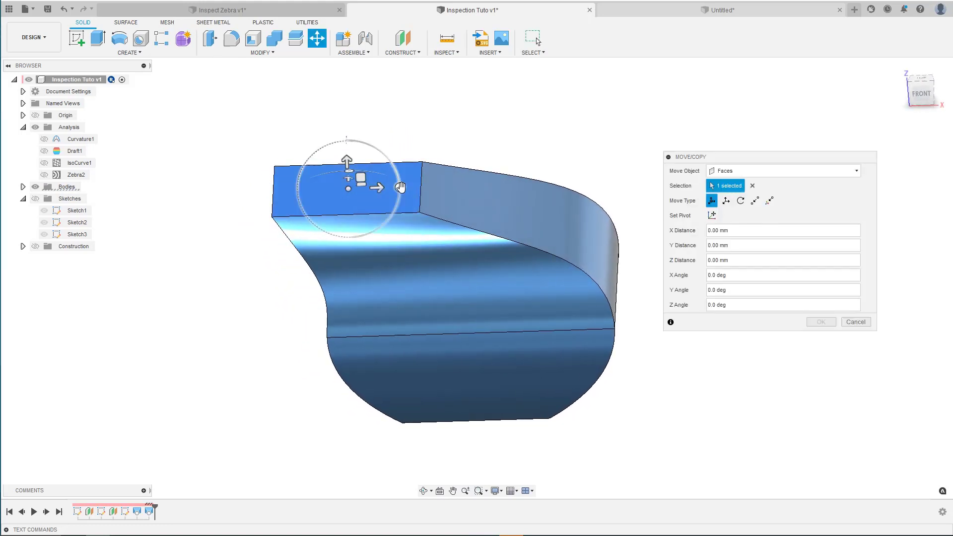
pyautogui.moveTo(400, 187); pyautogui.dragTo(396, 174)
pyautogui.press('Return')
# Measure the angle between the tilted top face and the front lower corner region's flat bottom face.
pyautogui.press('i')
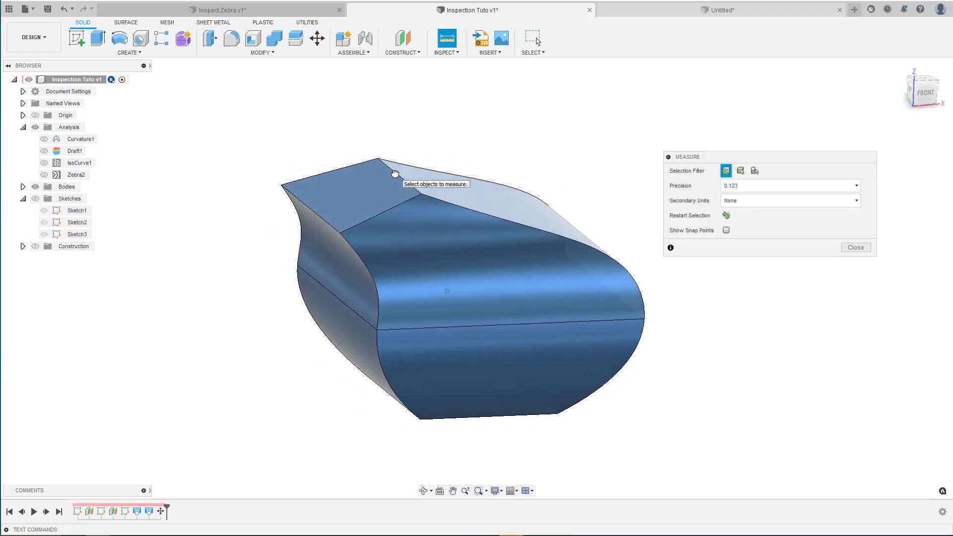
pyautogui.click(350, 191)
pyautogui.click(470, 348)
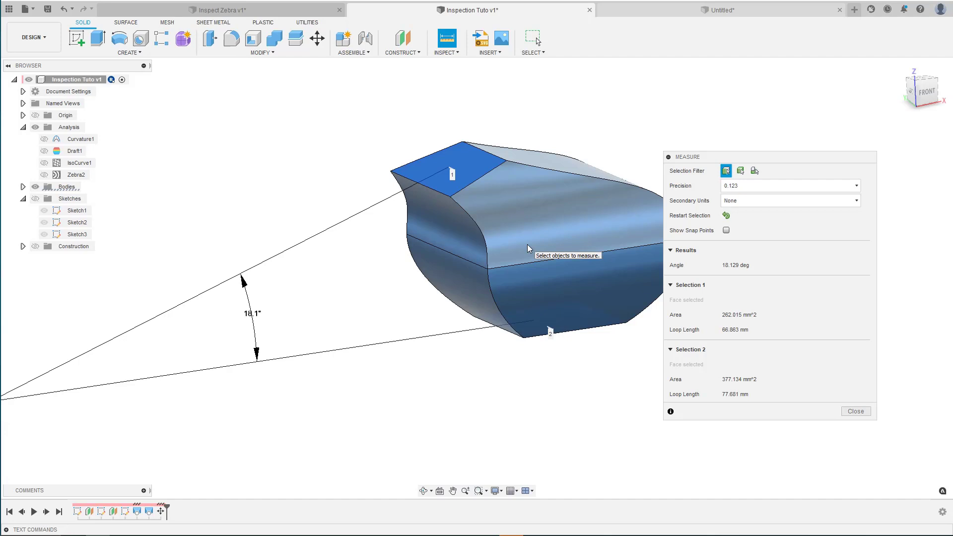
pyautogui.press('Escape')
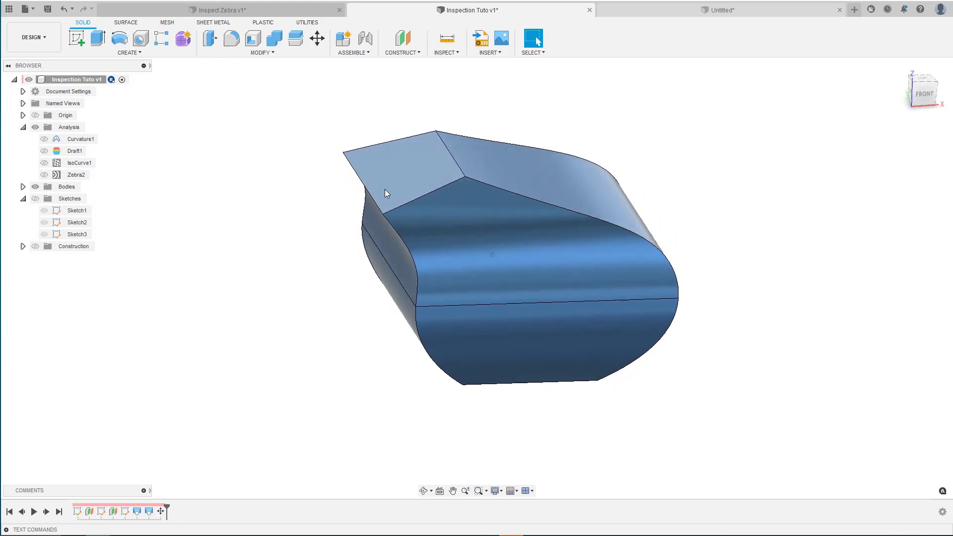
# Select the tilted top face and reveal the document's unit setting.
pyautogui.click(395, 182)
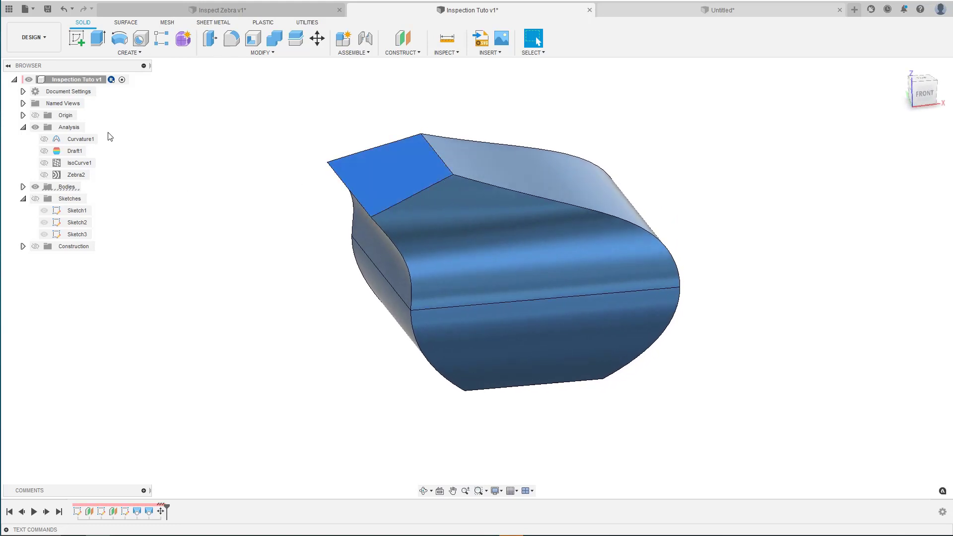
pyautogui.click(23, 91)
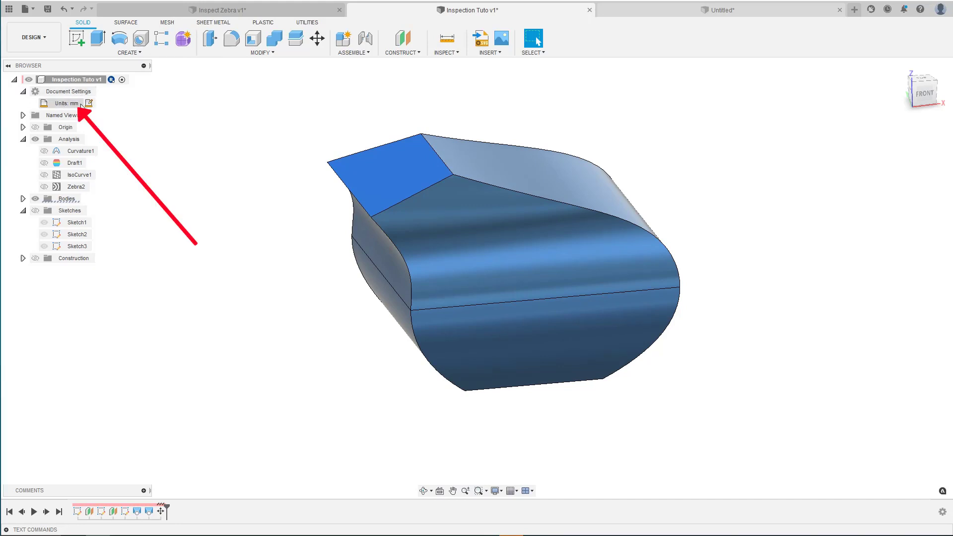
pyautogui.scroll(1, 359, 167)
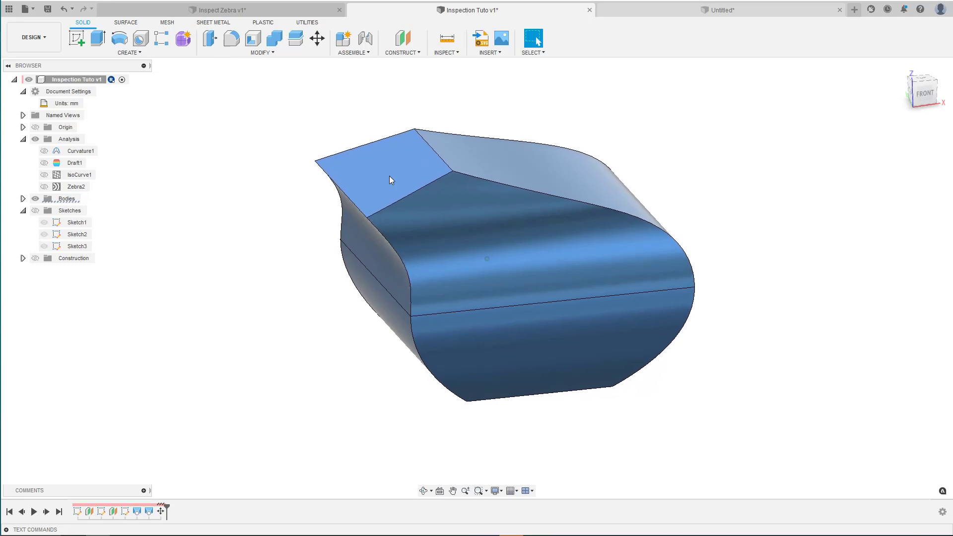
pyautogui.scroll(2, 390, 180)
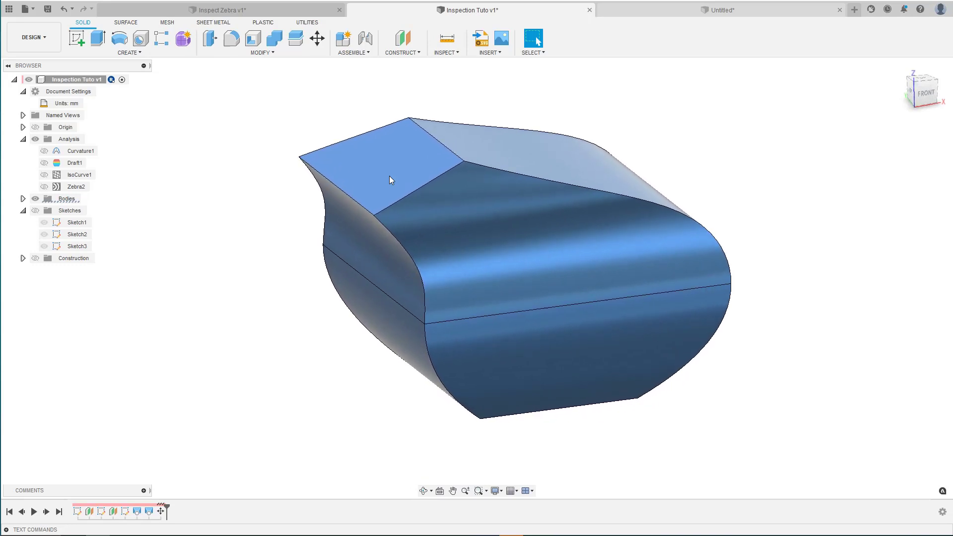
# Measure the tilted top face's area and loop length with inches as the secondary units.
pyautogui.press('i')
pyautogui.click(390, 180)
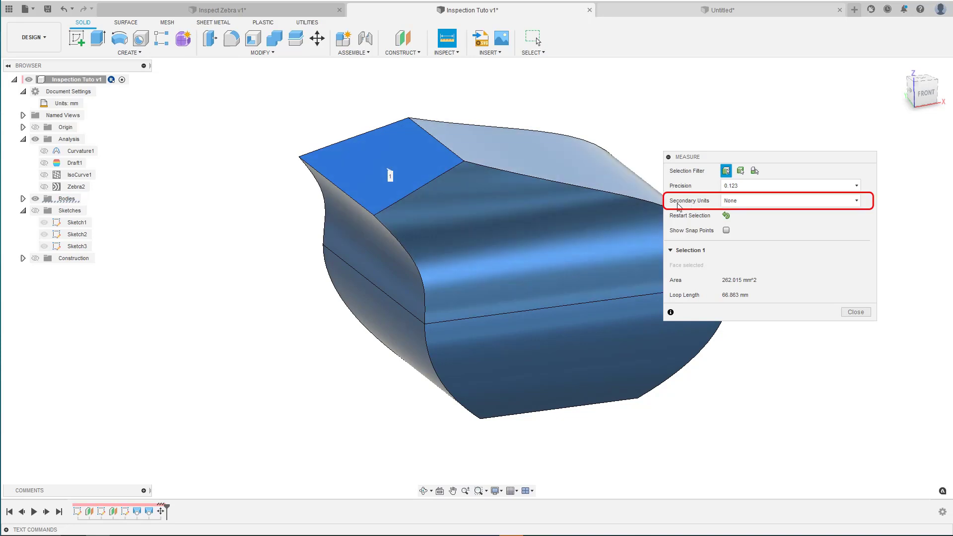
pyautogui.click(723, 202)
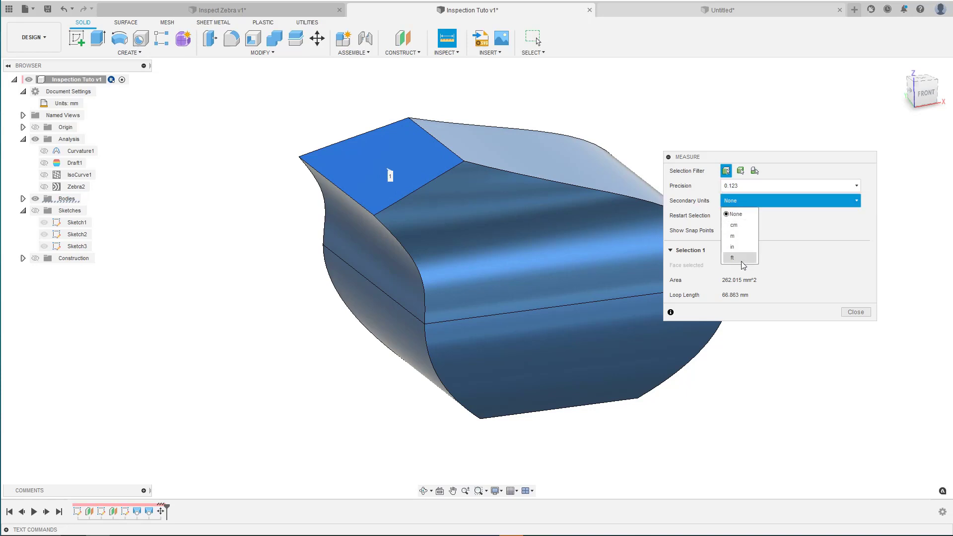
pyautogui.click(745, 248)
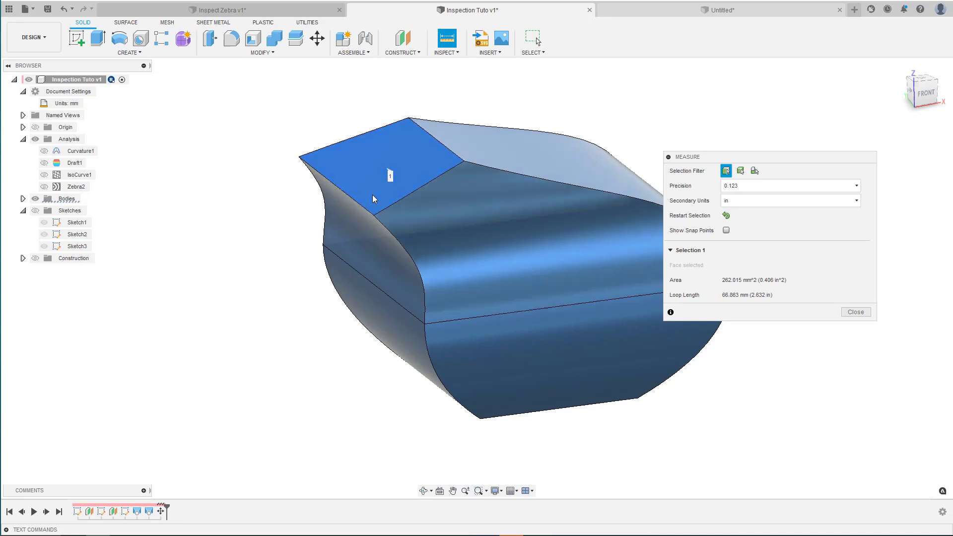
# Measure the distance from the tilted top face to the front right corner vertex of the bottom face.
pyautogui.keyDown('shift'); pyautogui.moveTo(426, 291); pyautogui.dragTo(432, 295, button='middle'); pyautogui.keyUp('shift')
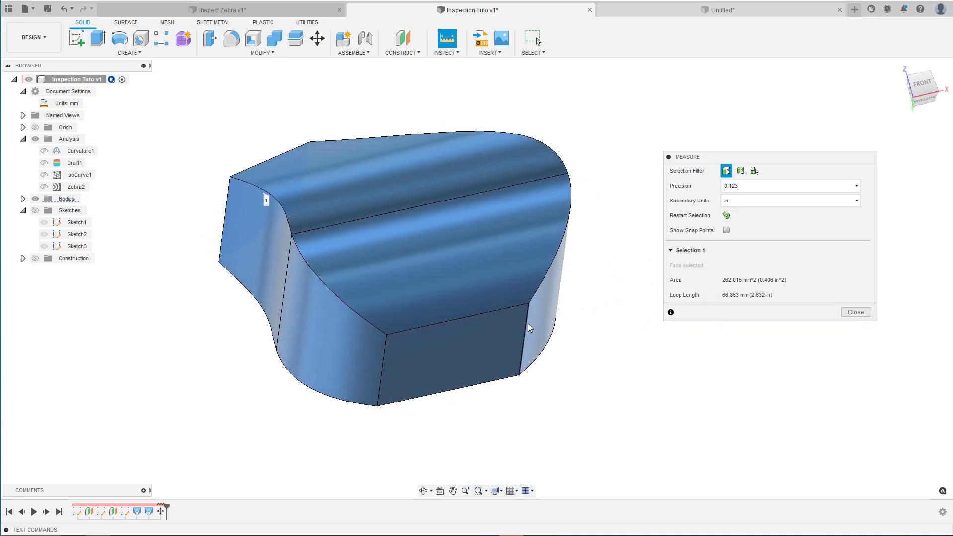
pyautogui.click(527, 303)
pyautogui.keyDown('shift'); pyautogui.moveTo(529, 306); pyautogui.dragTo(530, 308, button='middle'); pyautogui.keyUp('shift')
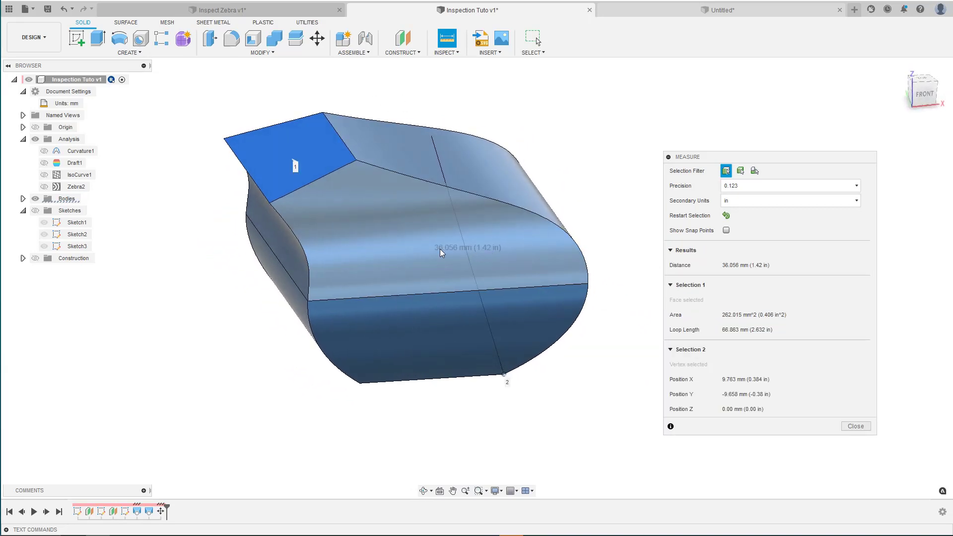
pyautogui.keyDown('shift'); pyautogui.moveTo(396, 196); pyautogui.dragTo(438, 201, button='middle'); pyautogui.keyUp('shift')
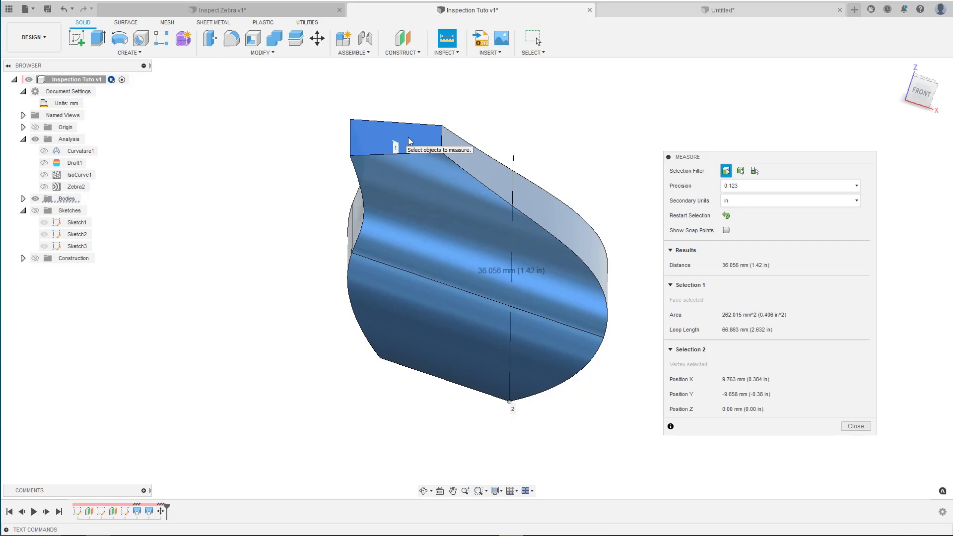
pyautogui.keyDown('shift'); pyautogui.moveTo(423, 141); pyautogui.dragTo(426, 145, button='middle'); pyautogui.keyUp('shift')
# Clear the top face selection and measure the distance from the flat bottom face to the raised front corner vertex of the top face.
pyautogui.click(422, 140)
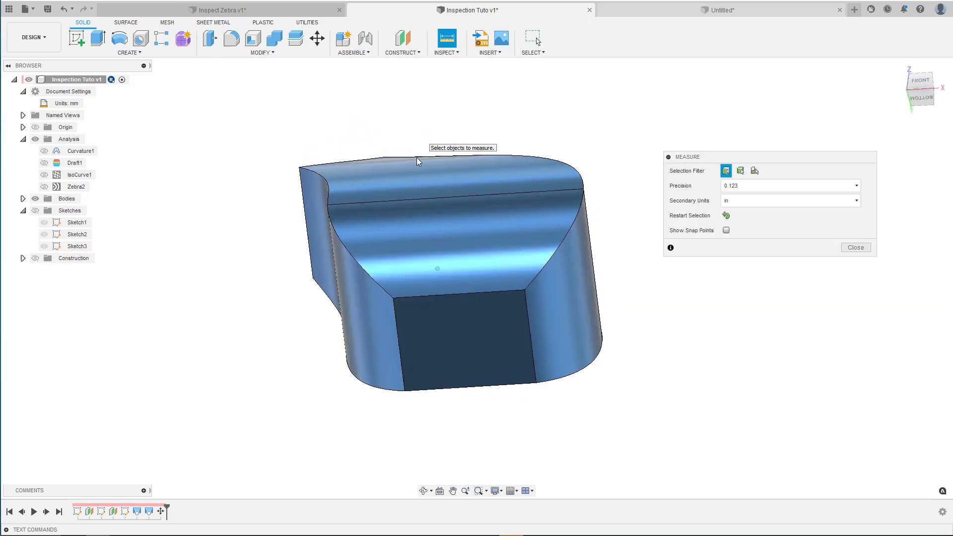
pyautogui.click(448, 354)
pyautogui.keyDown('shift'); pyautogui.moveTo(446, 353); pyautogui.dragTo(417, 169, button='middle'); pyautogui.keyUp('shift')
pyautogui.click(415, 165)
pyautogui.keyDown('shift'); pyautogui.moveTo(394, 221); pyautogui.dragTo(393, 231, button='middle'); pyautogui.keyUp('shift')
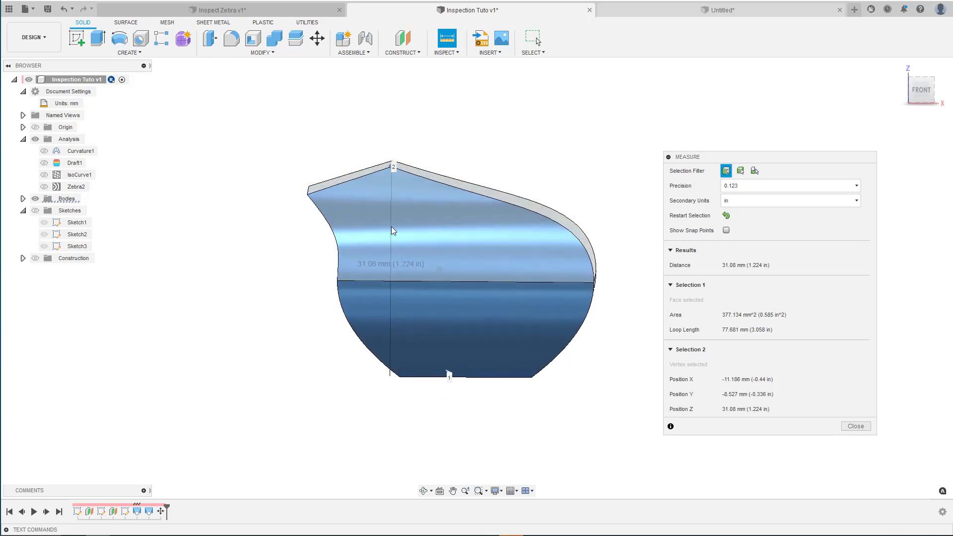
pyautogui.keyDown('shift'); pyautogui.moveTo(517, 149); pyautogui.dragTo(517, 151, button='middle'); pyautogui.keyUp('shift')
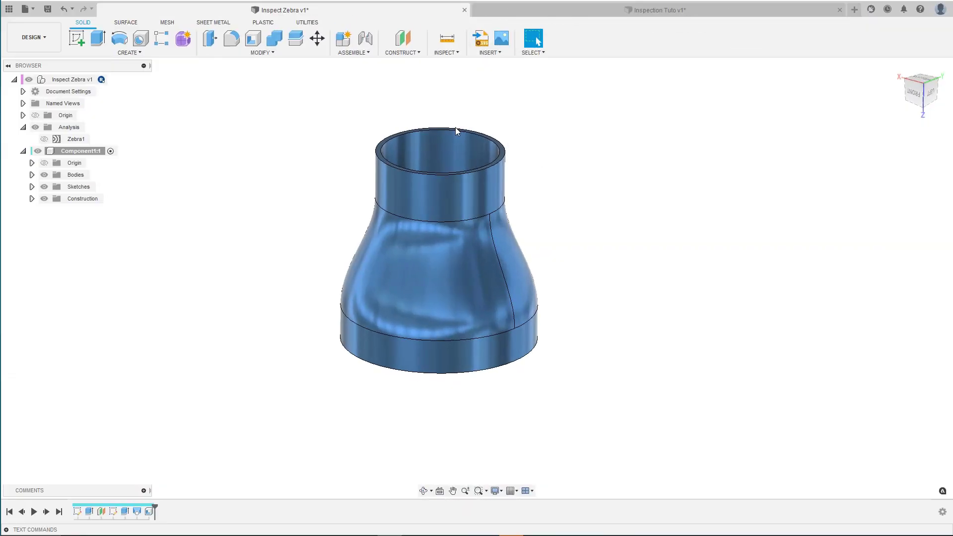
pyautogui.click(445, 53)
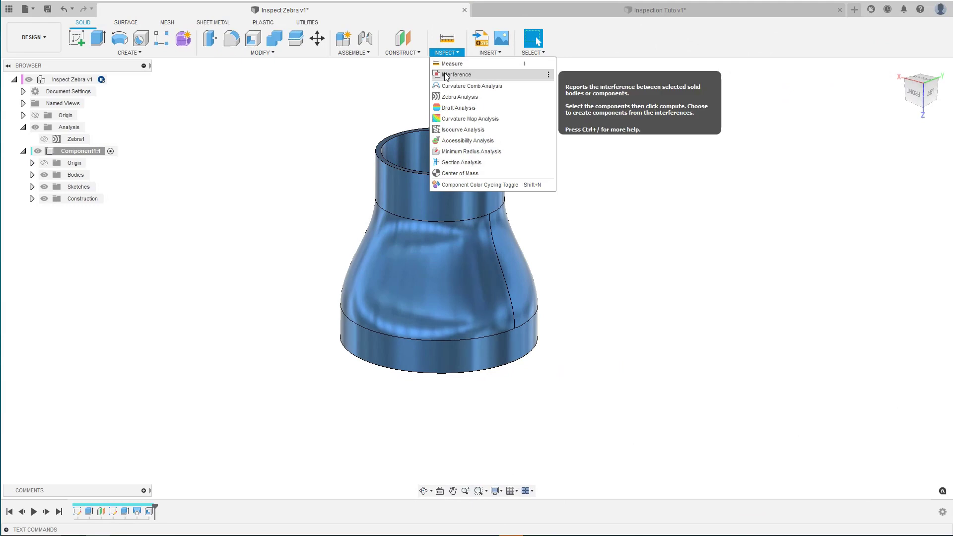
pyautogui.click(355, 80)
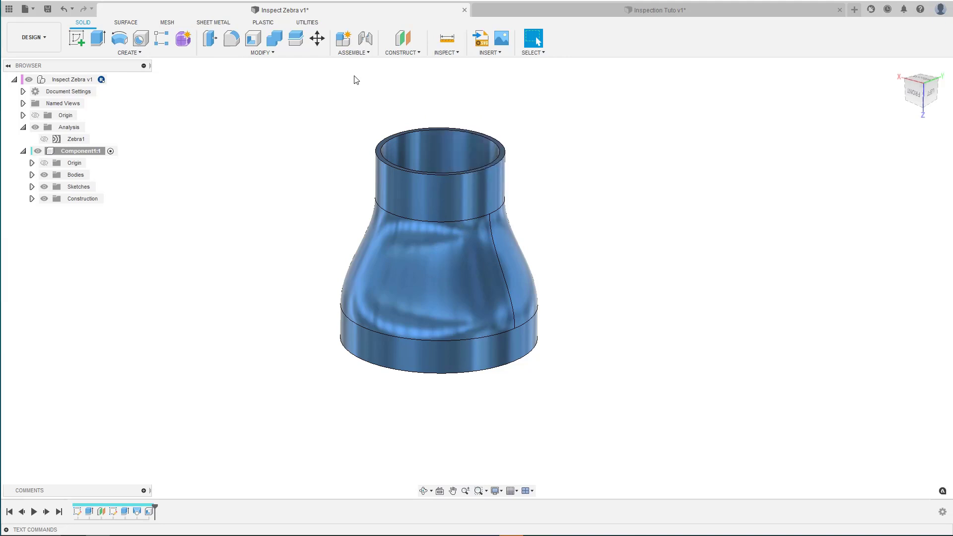
pyautogui.keyDown('shift'); pyautogui.moveTo(403, 341); pyautogui.dragTo(405, 335, button='middle'); pyautogui.keyUp('shift')
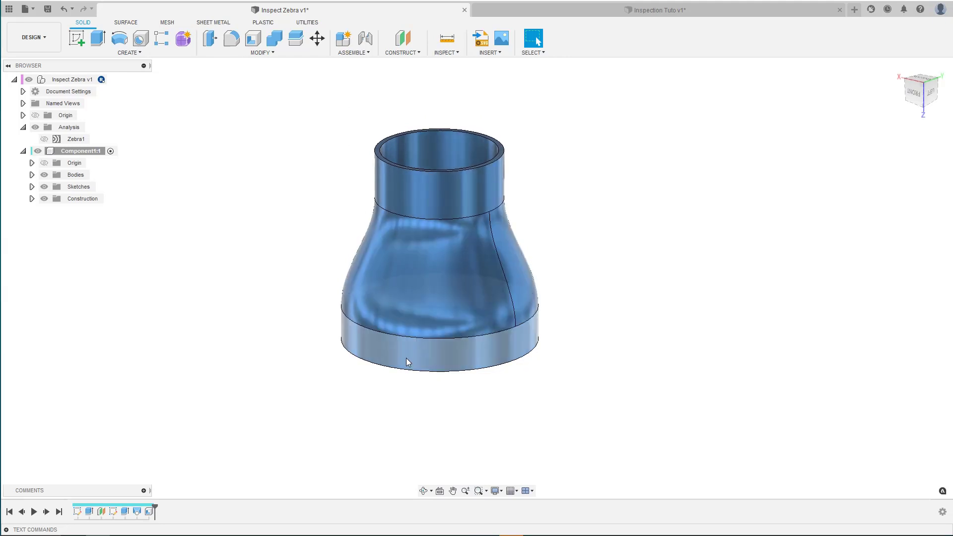
pyautogui.keyDown('shift'); pyautogui.moveTo(437, 286); pyautogui.dragTo(370, 282, button='middle'); pyautogui.keyUp('shift')
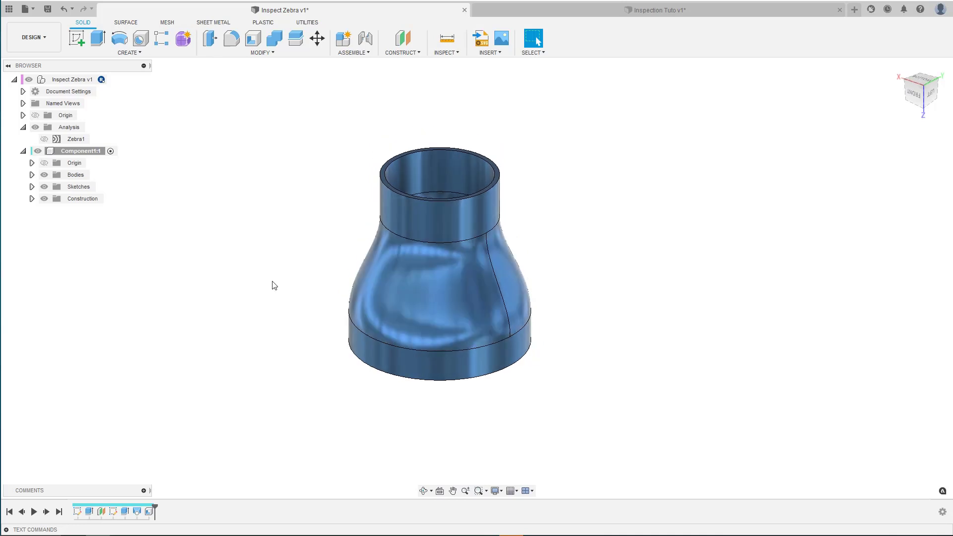
# Activate the root assembly and create a new standard internal component in it.
pyautogui.click(23, 151)
pyautogui.click(112, 79)
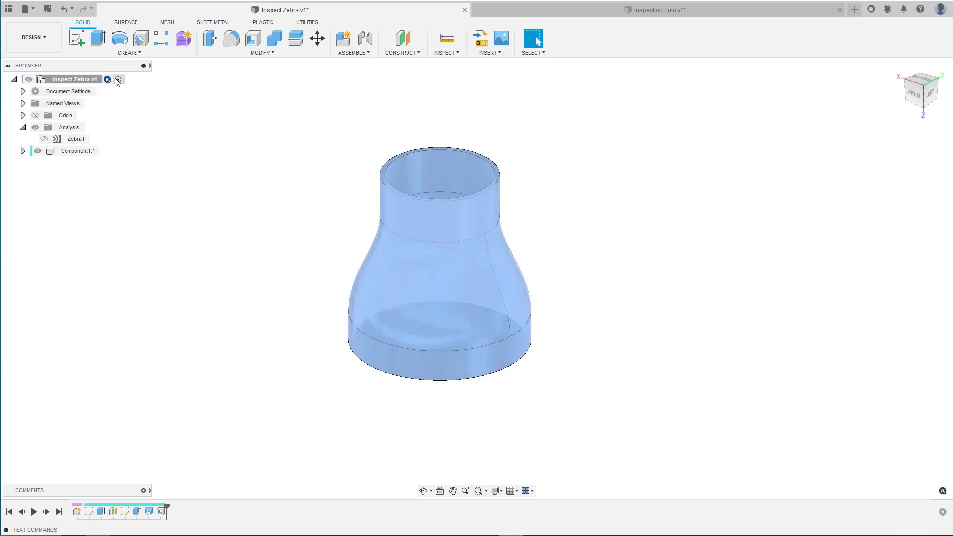
pyautogui.press('n')
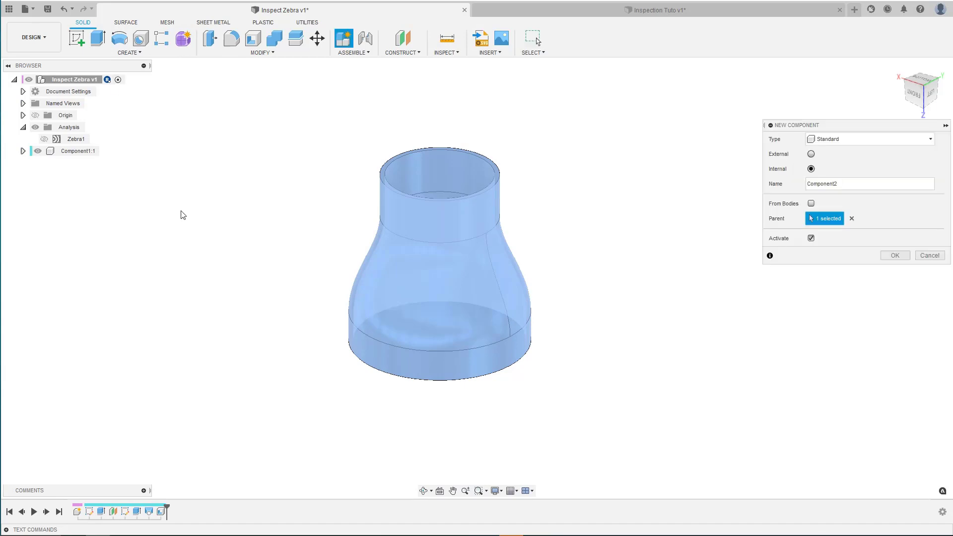
pyautogui.press('Return')
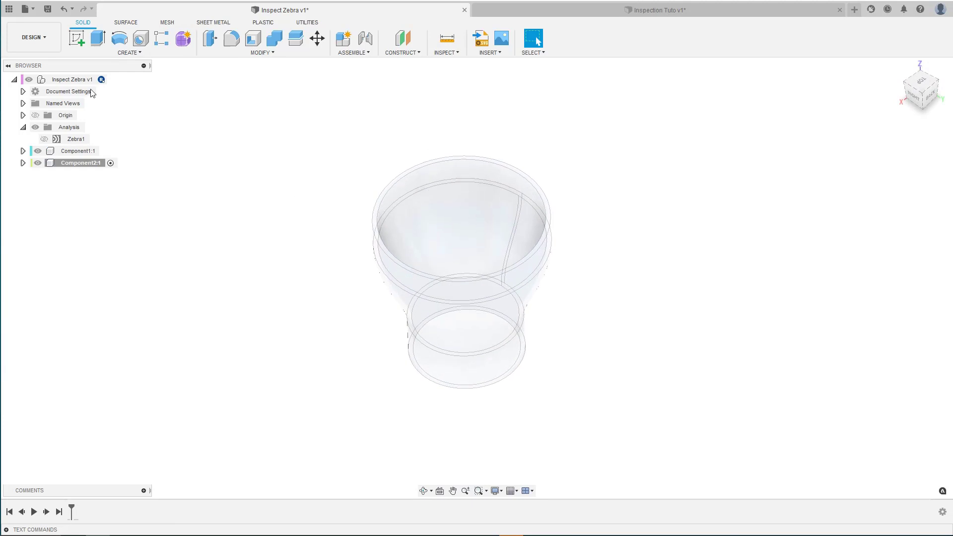
# Start a sketch on the horizontal XY origin plane and project the inner circular edge of the hollow body's wide rim onto it.
pyautogui.click(77, 39)
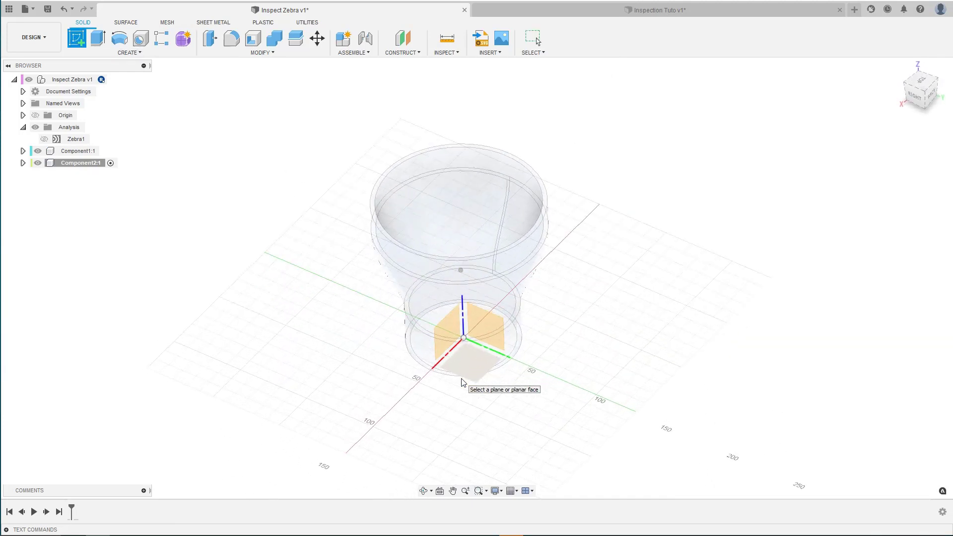
pyautogui.click(468, 367)
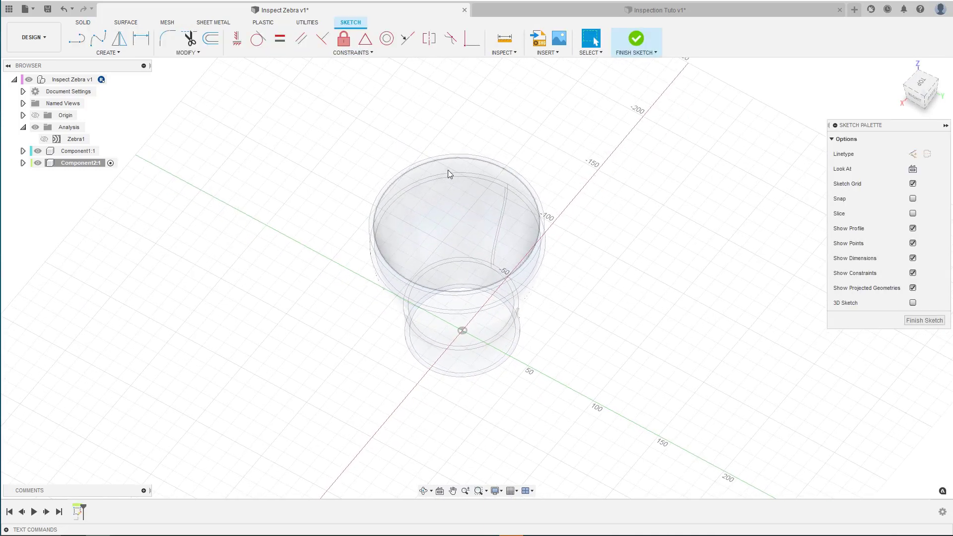
pyautogui.keyDown('shift'); pyautogui.moveTo(448, 174); pyautogui.dragTo(448, 175, button='middle'); pyautogui.keyUp('shift')
pyautogui.press('p')
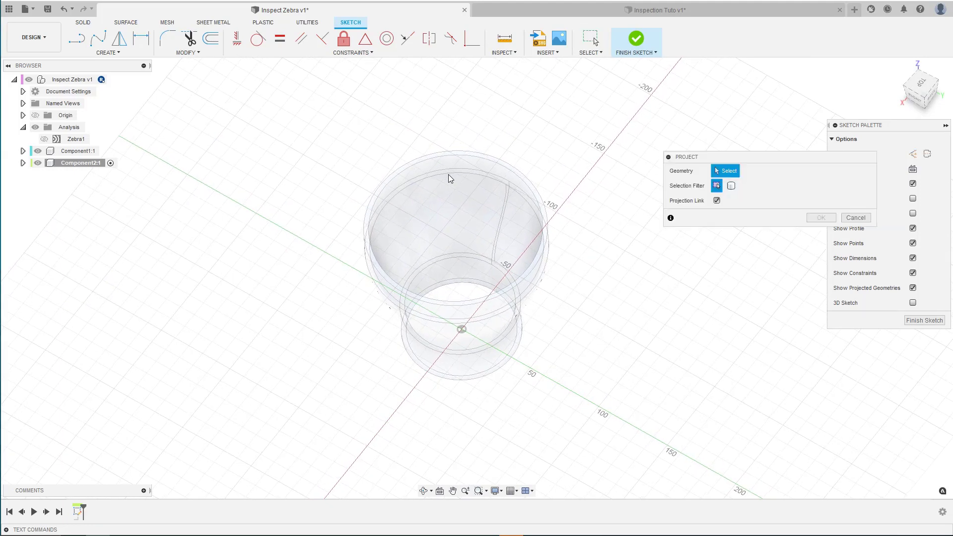
pyautogui.click(451, 154)
pyautogui.press('Return')
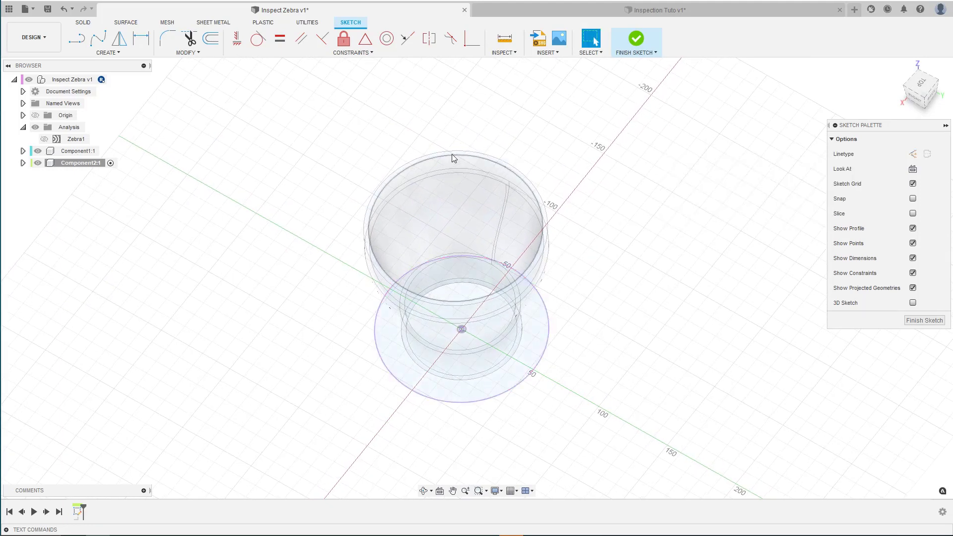
# Hide Component1 so that only the projected circle sketch is shown.
pyautogui.keyDown('shift'); pyautogui.moveTo(452, 154); pyautogui.dragTo(441, 237, button='middle'); pyautogui.keyUp('shift')
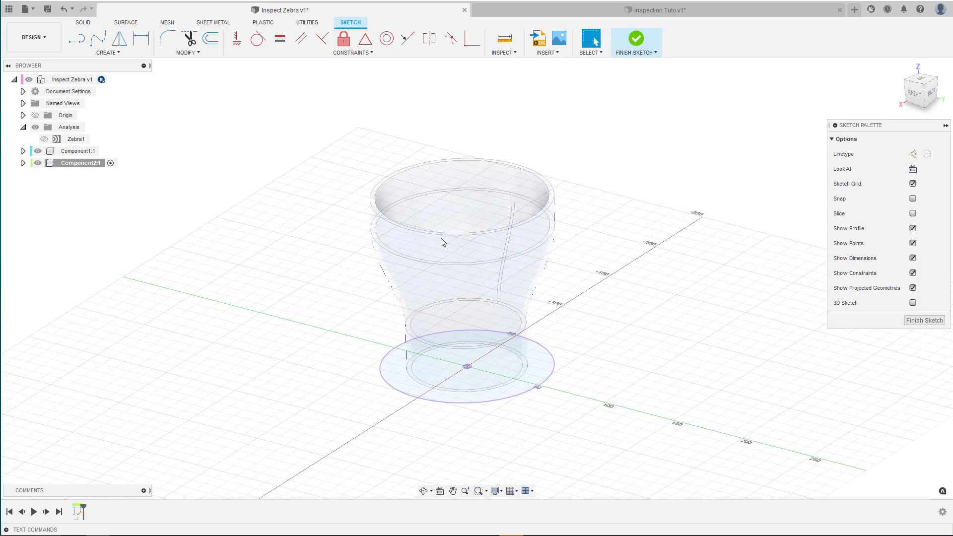
pyautogui.click(37, 152)
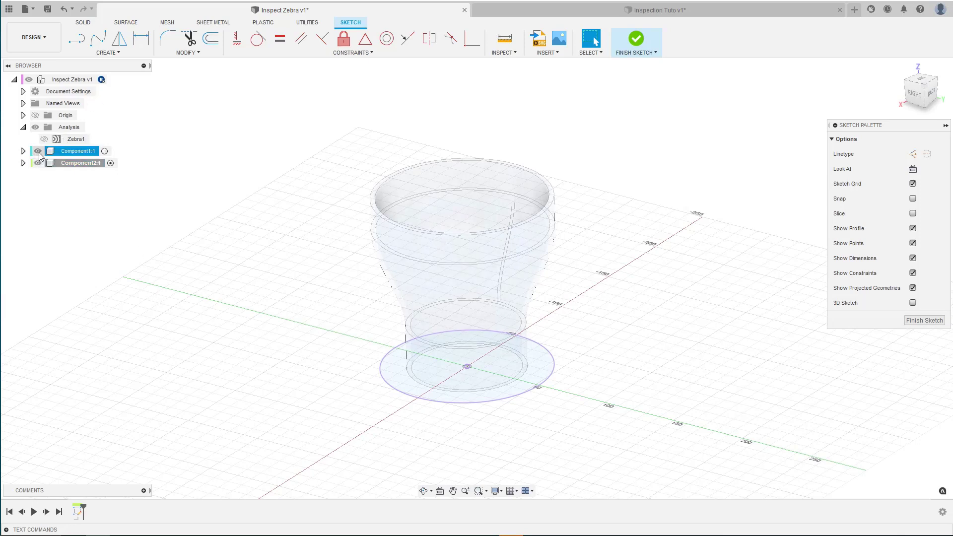
pyautogui.click(38, 151)
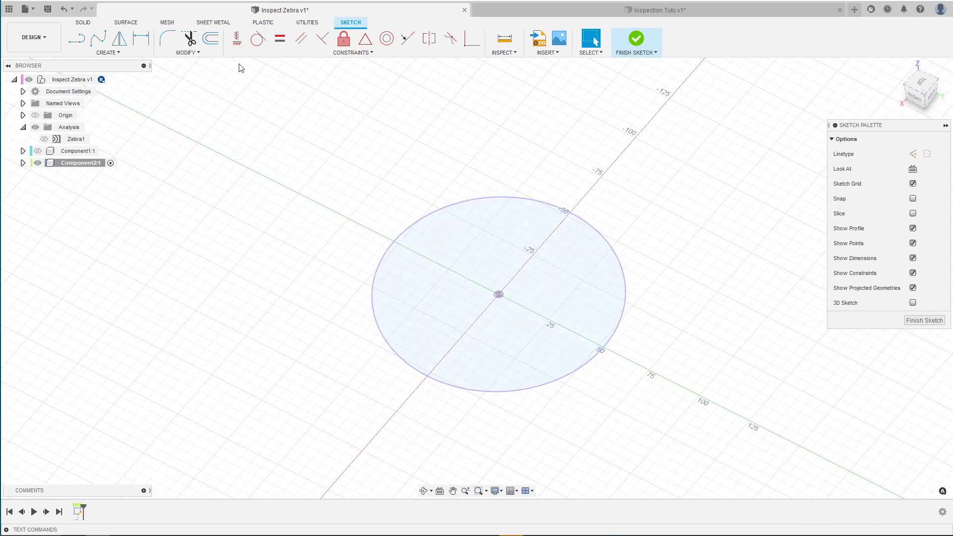
# Offset the projected circle inward by 3 mm and finish the sketch.
pyautogui.click(210, 38)
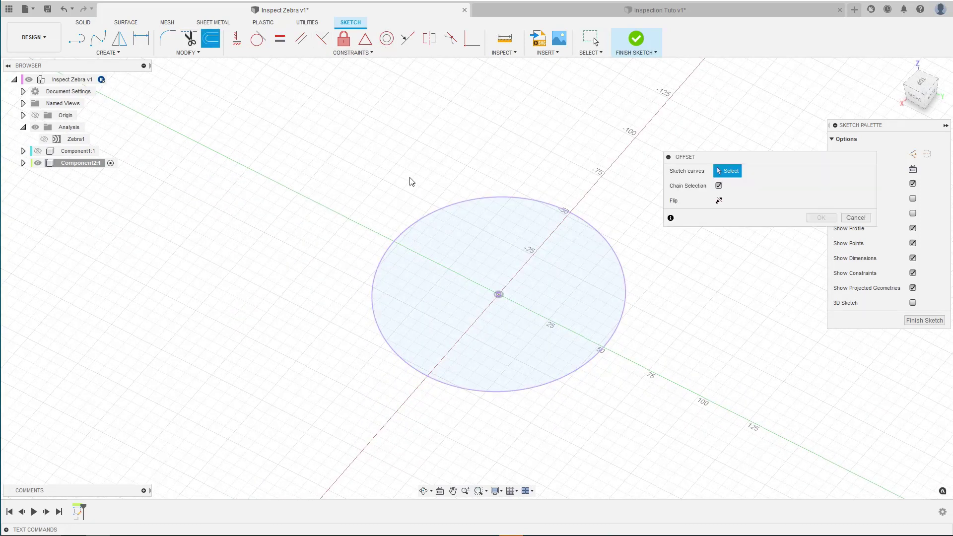
pyautogui.click(455, 204)
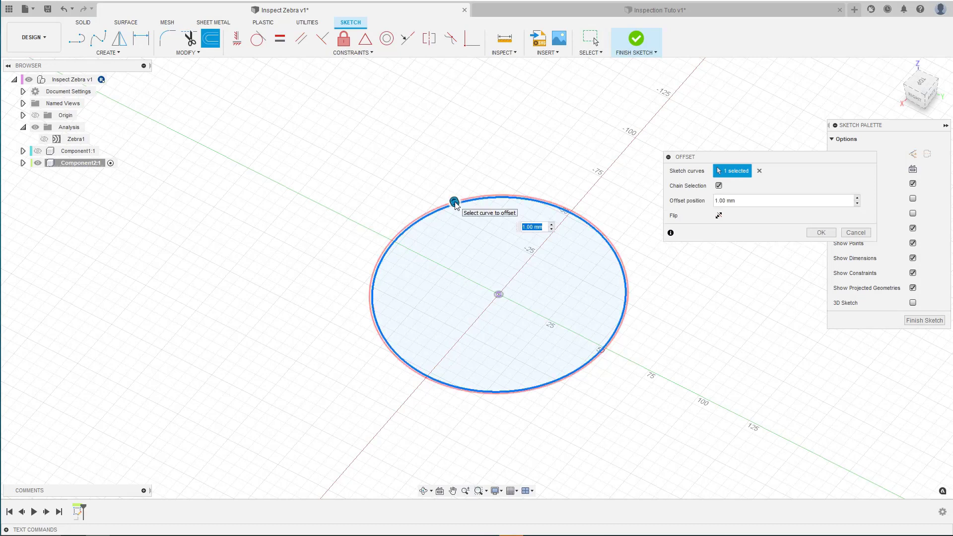
pyautogui.write('-3')
pyautogui.press('Return')
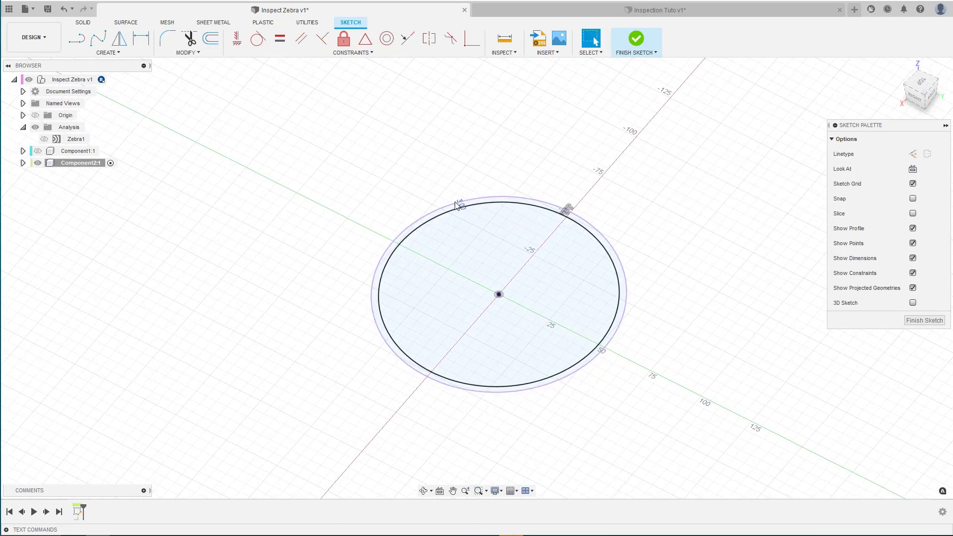
pyautogui.scroll(2, 538, 119)
pyautogui.click(633, 40)
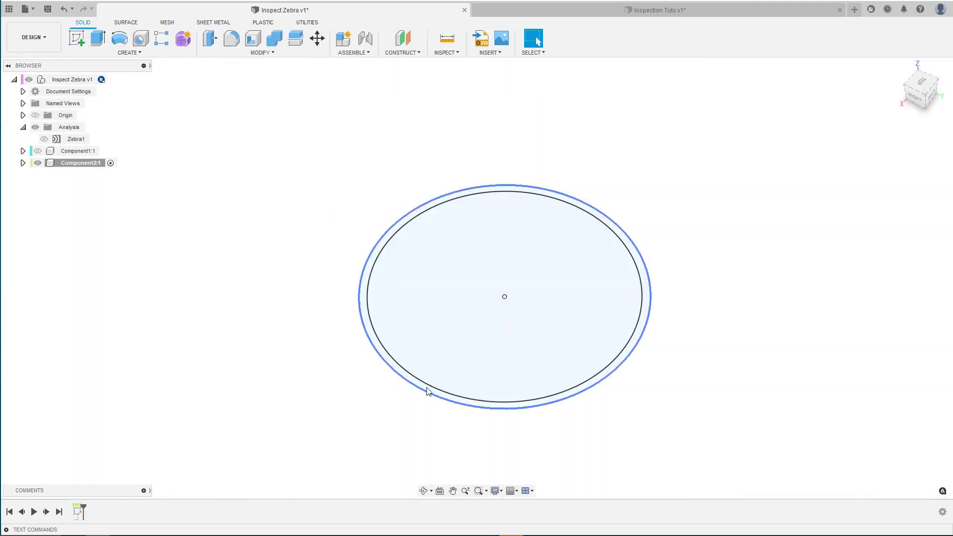
# Extrude the ring profile between the two circles upward into a new tube-shaped body.
pyautogui.click(365, 280)
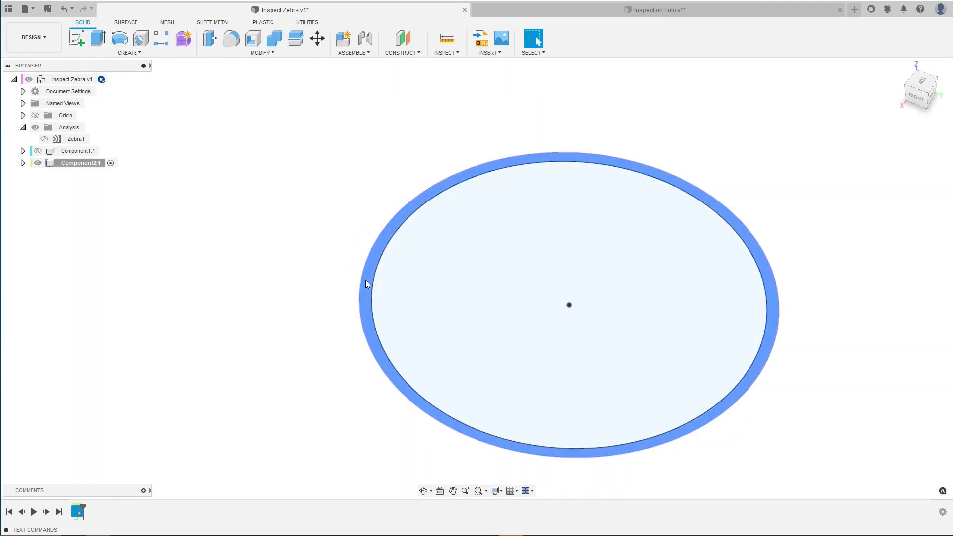
pyautogui.press('e')
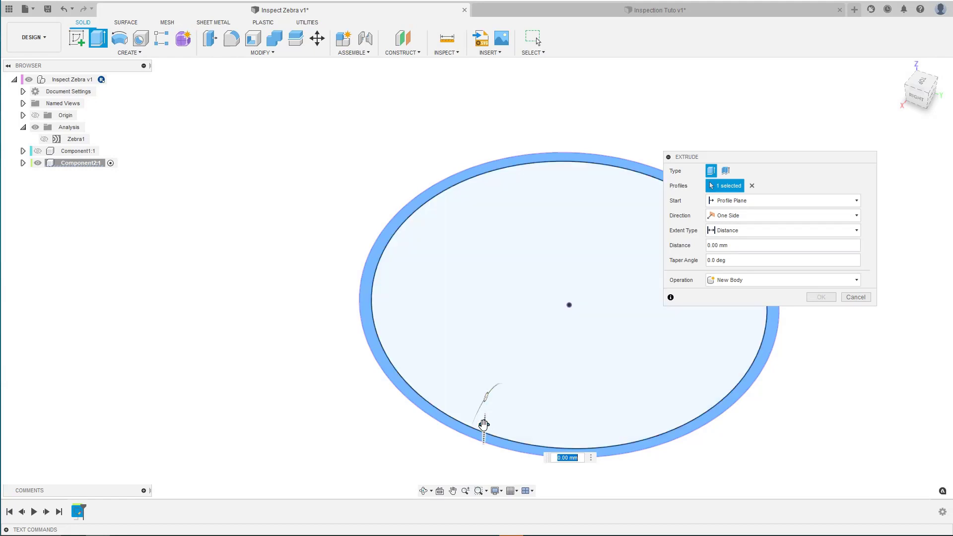
pyautogui.moveTo(485, 419); pyautogui.dragTo(491, 246)
pyautogui.press('Return')
pyautogui.scroll(-5, 479, 249)
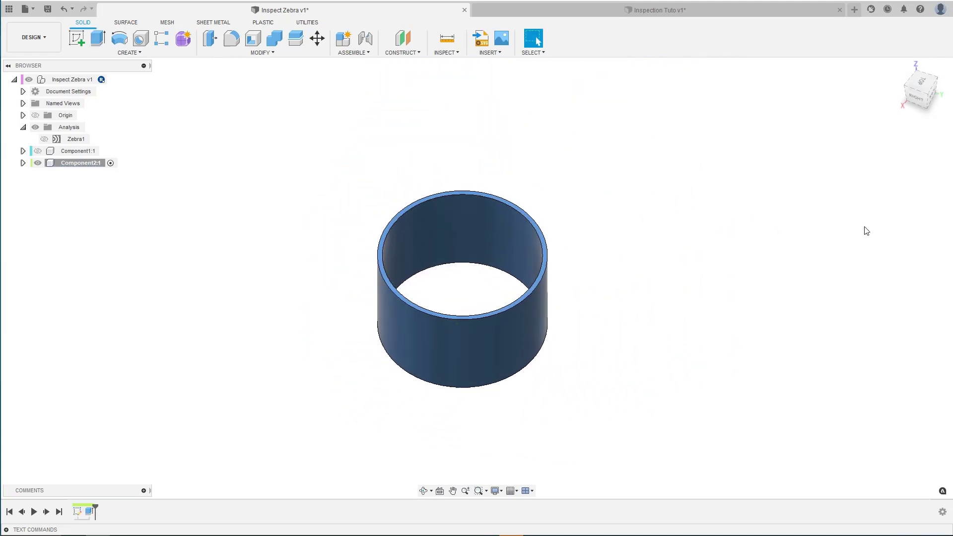
# Search the appearance library for green and apply Paint - Metallic (Green) to the tube.
pyautogui.press('a')
pyautogui.click(778, 282)
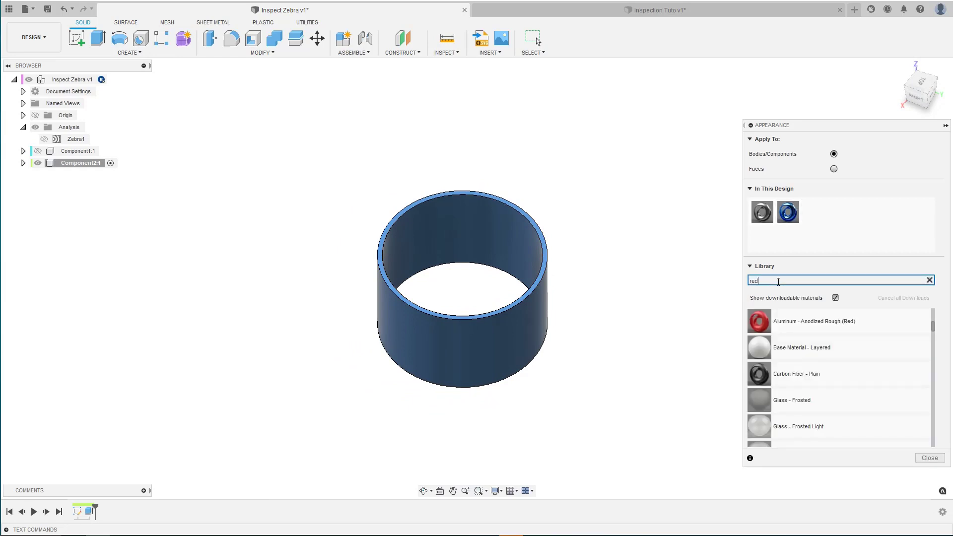
pyautogui.press('BackSpace')
pyautogui.press('BackSpace')
pyautogui.press('BackSpace')
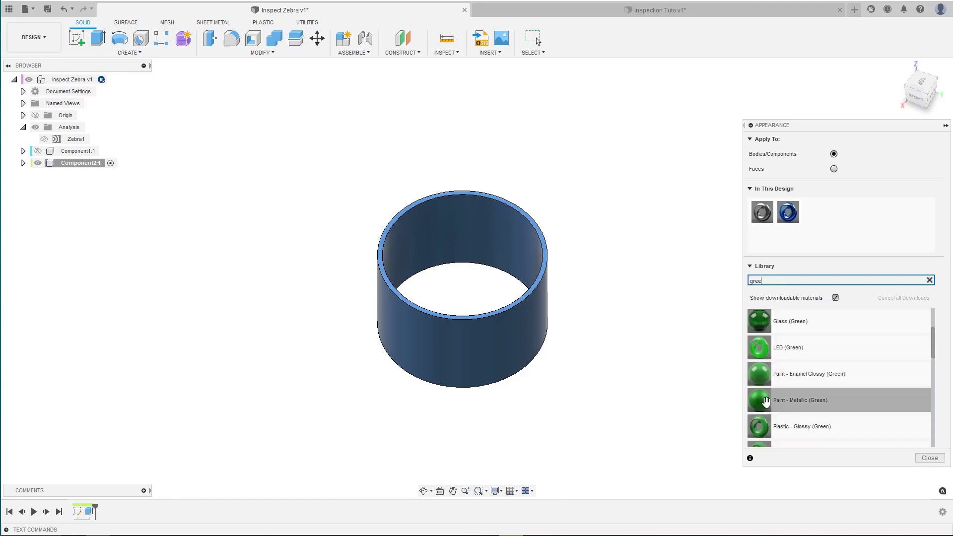
pyautogui.moveTo(766, 402)
pyautogui.mouseDown()
pyautogui.moveTo(481, 328)
pyautogui.moveTo(587, 223)
pyautogui.mouseUp()
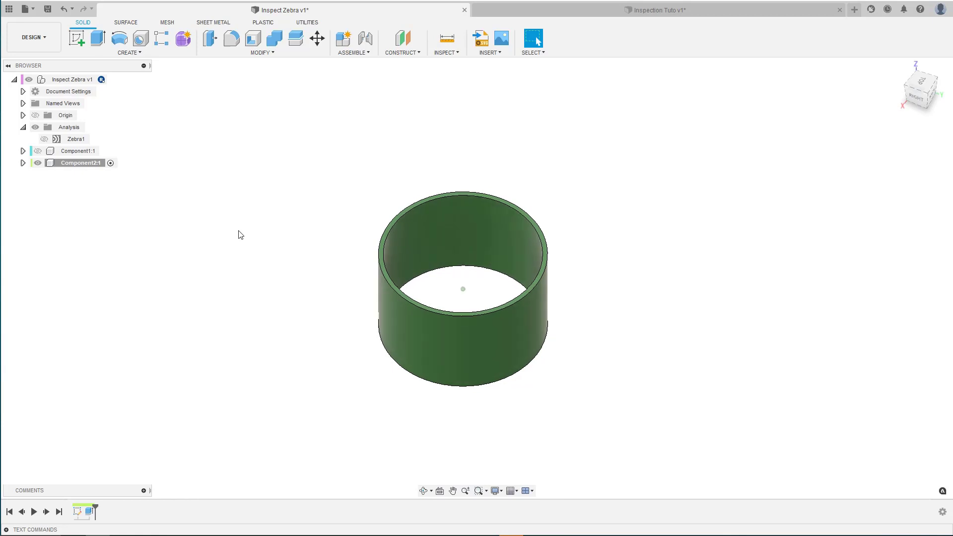
# Show Component1 again and activate the root assembly.
pyautogui.click(38, 151)
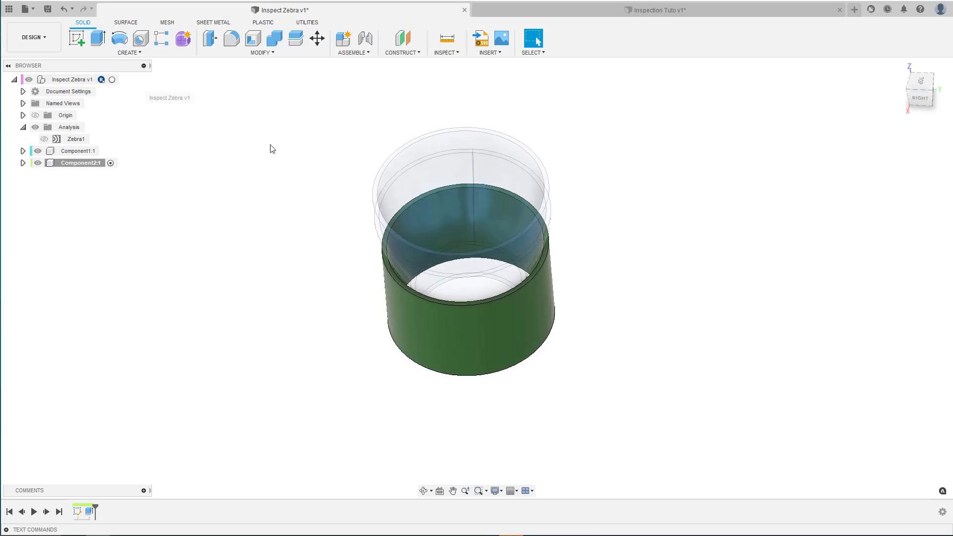
pyautogui.click(113, 80)
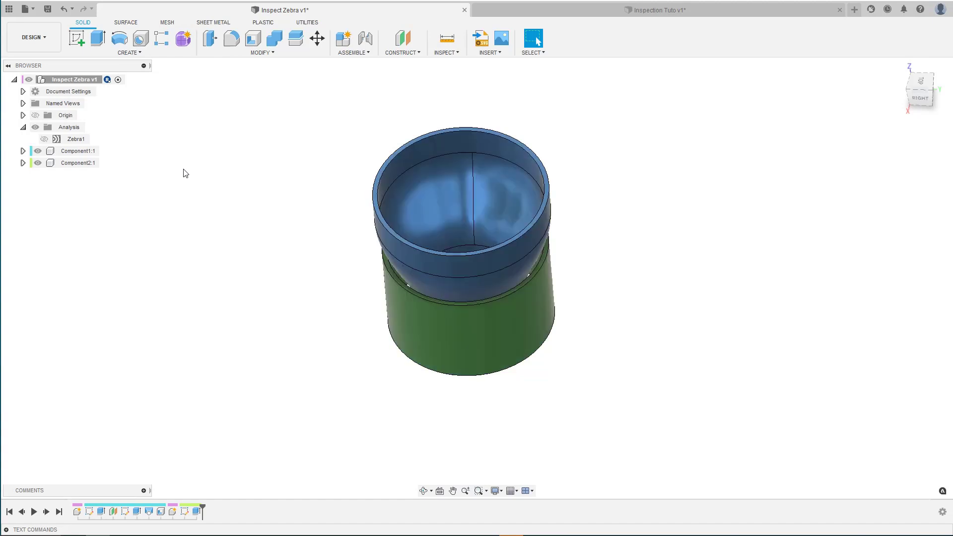
# Move the green tube out of the blue body and place it off-centre so that it partly cuts through the wide rim.
pyautogui.moveTo(494, 211); pyautogui.dragTo(262, 305)
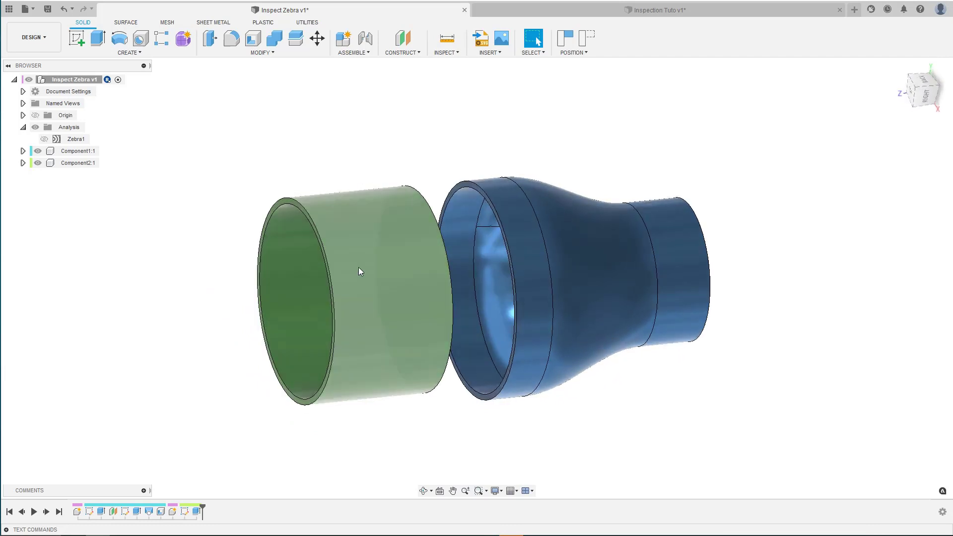
pyautogui.moveTo(358, 267); pyautogui.dragTo(516, 253)
pyautogui.keyDown('shift'); pyautogui.moveTo(520, 255); pyautogui.dragTo(481, 252, button='middle'); pyautogui.keyUp('shift')
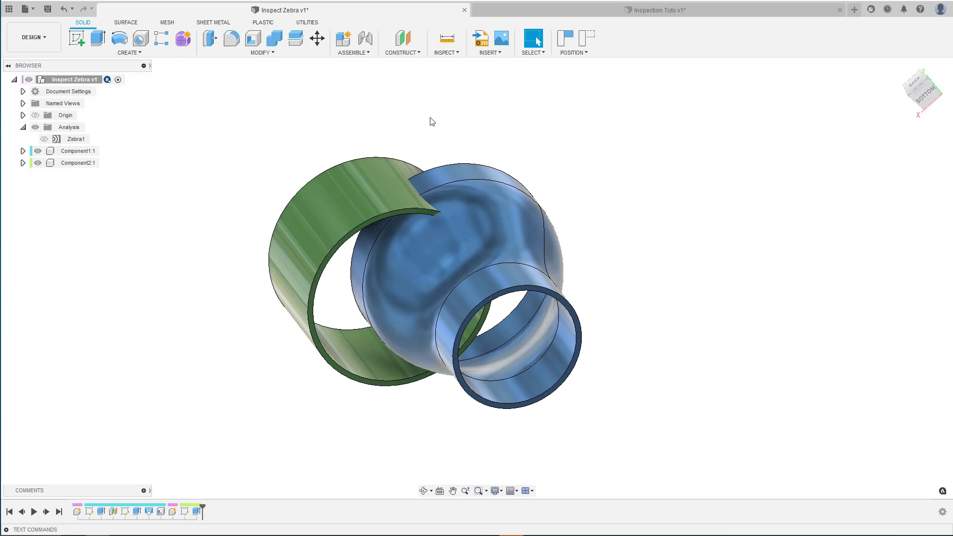
# Run an Interference check between the blue body and the green tube, capturing their current positions.
pyautogui.click(445, 53)
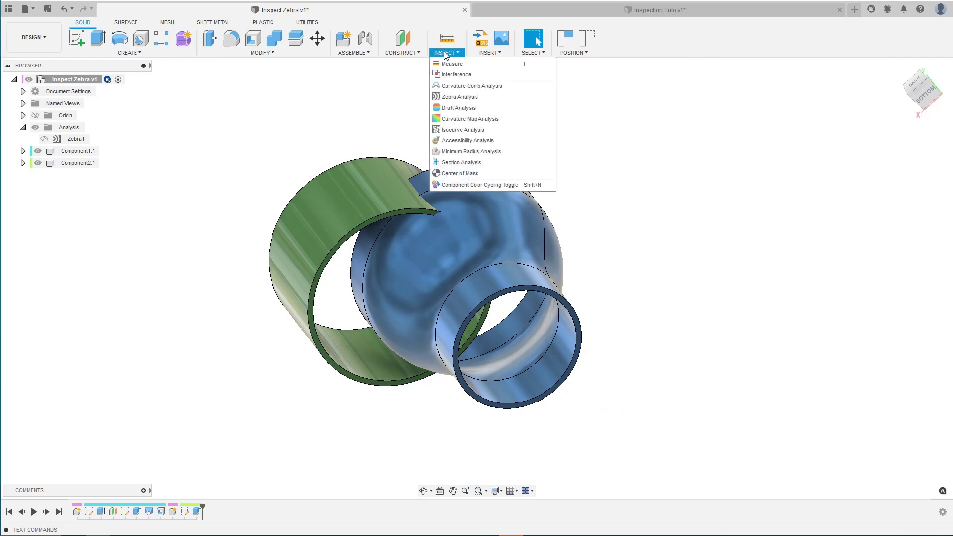
pyautogui.click(447, 76)
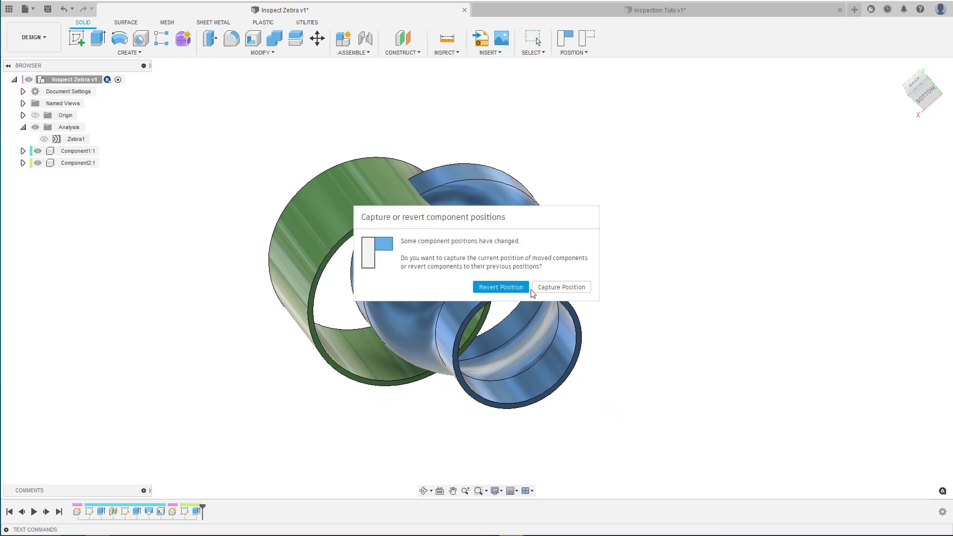
pyautogui.click(557, 289)
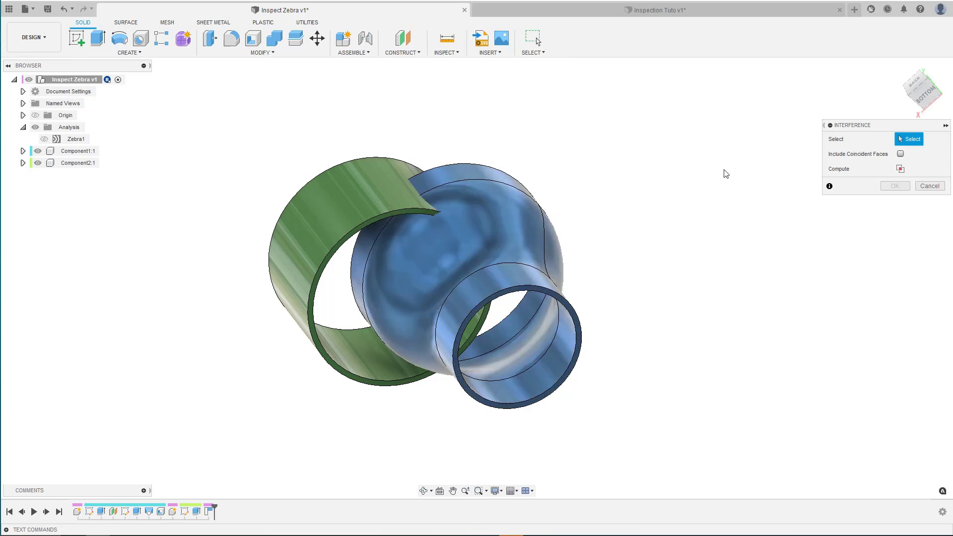
pyautogui.moveTo(863, 128); pyautogui.dragTo(623, 169)
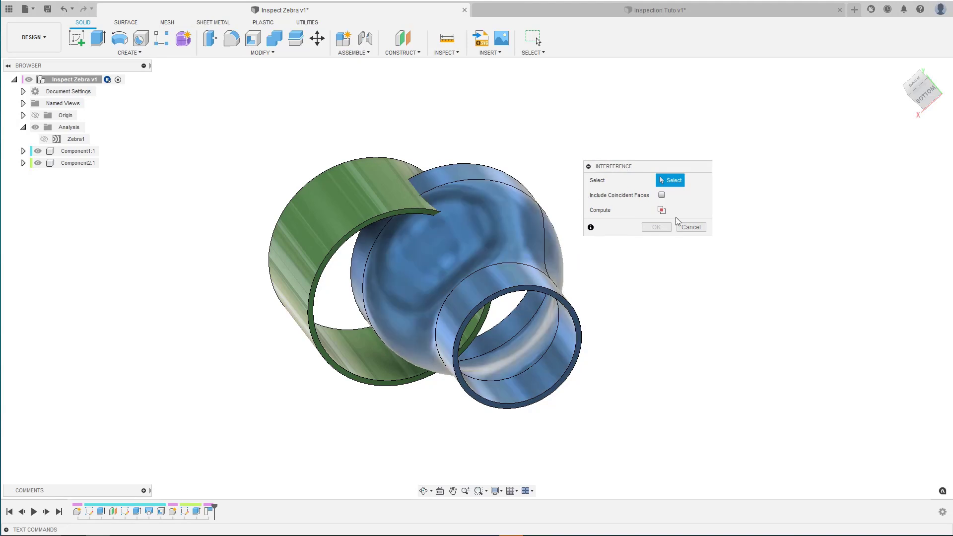
pyautogui.click(471, 221)
pyautogui.click(343, 206)
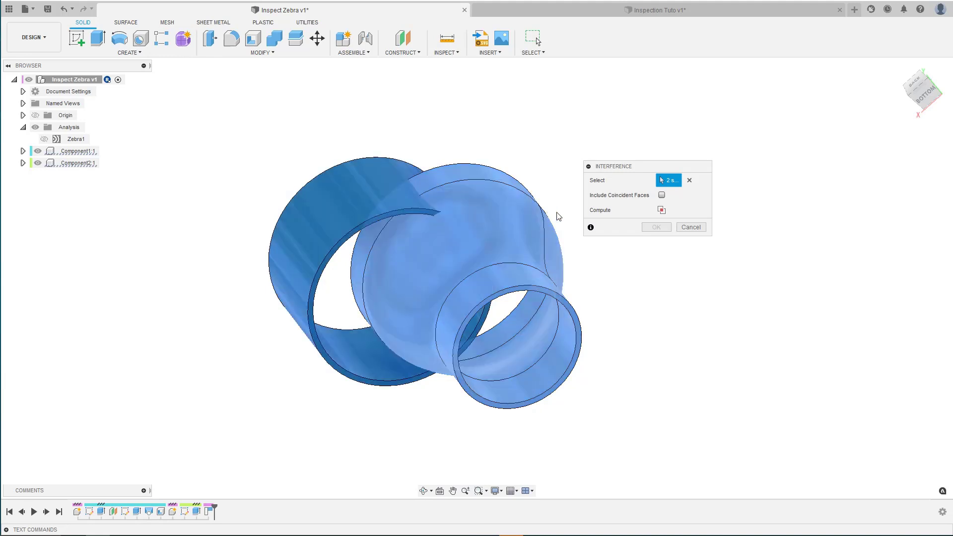
pyautogui.click(661, 210)
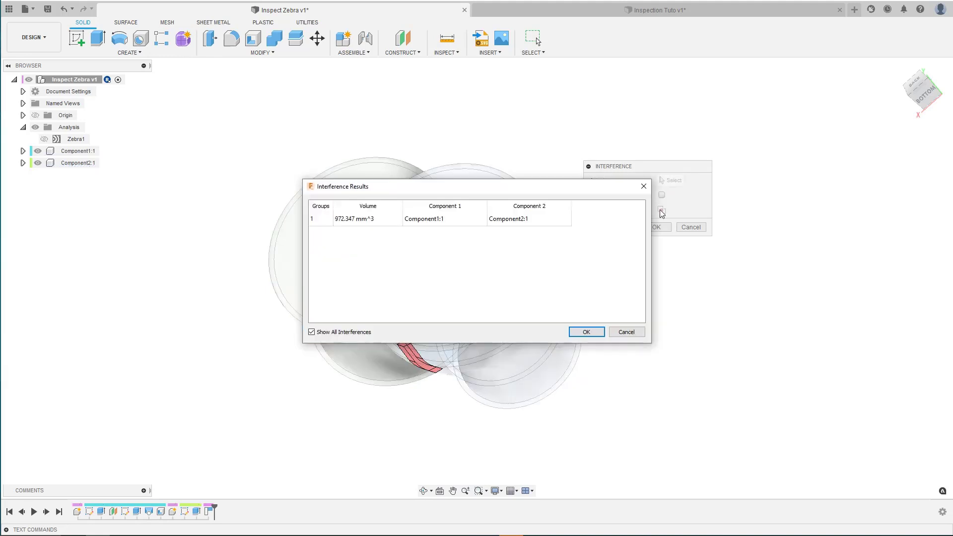
# Examine the overlap areas and the interference results from other viewing angles, then close the check.
pyautogui.moveTo(471, 187); pyautogui.dragTo(740, 304)
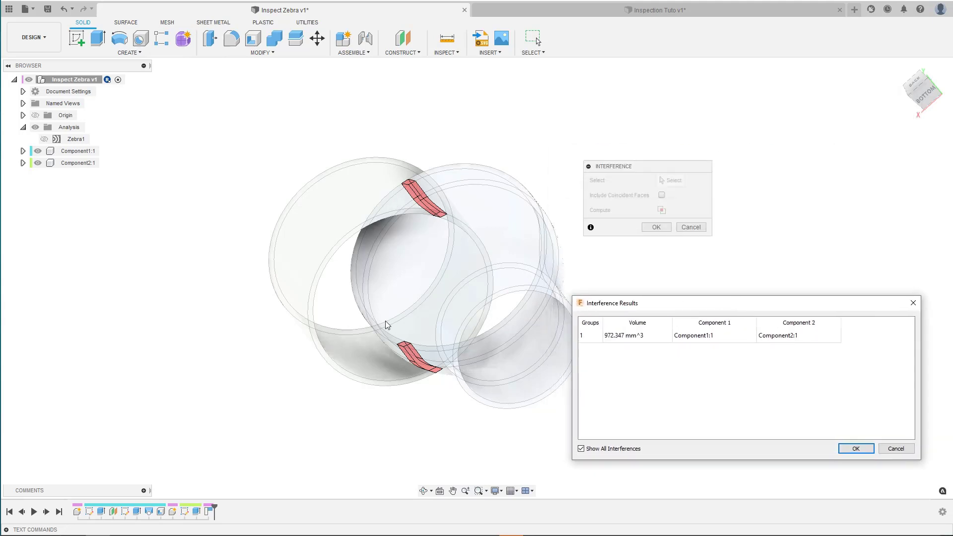
pyautogui.click(260, 361)
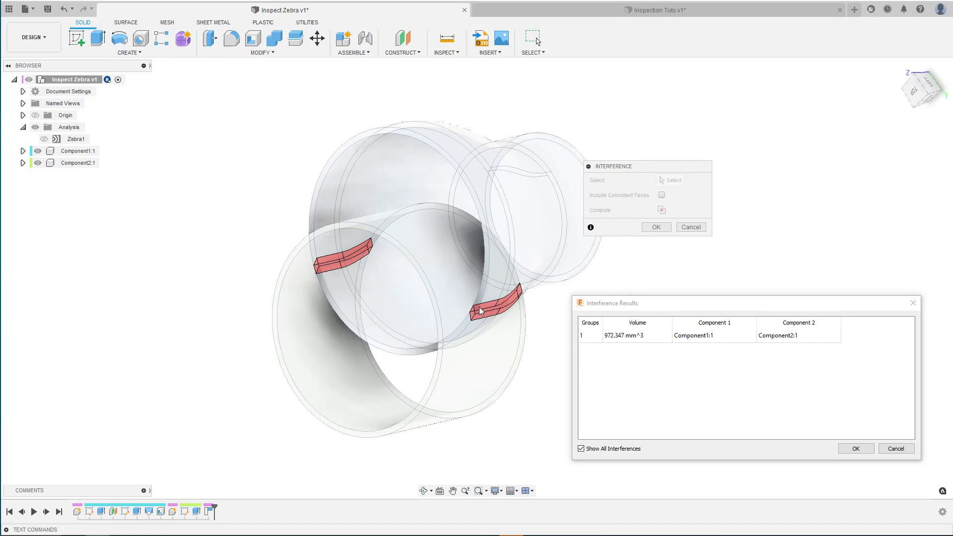
pyautogui.keyDown('shift'); pyautogui.moveTo(480, 312); pyautogui.dragTo(533, 313, button='middle'); pyautogui.keyUp('shift')
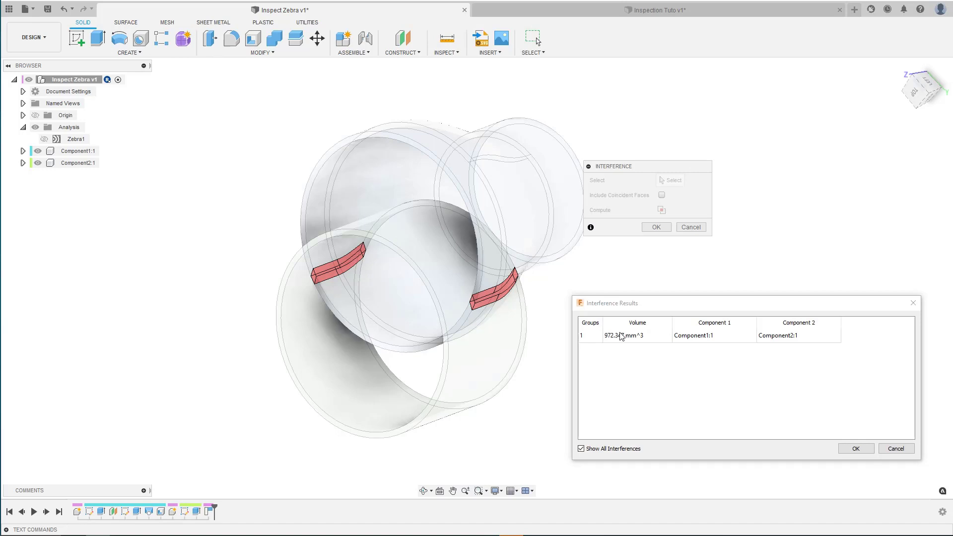
pyautogui.press('Escape')
# Pull the green tube clear and joint its end edge to the shoulder edge inside the blue body's wide rim, with about -1.7 mm Z offset.
pyautogui.keyDown('shift'); pyautogui.moveTo(578, 337); pyautogui.dragTo(498, 347, button='middle'); pyautogui.keyUp('shift')
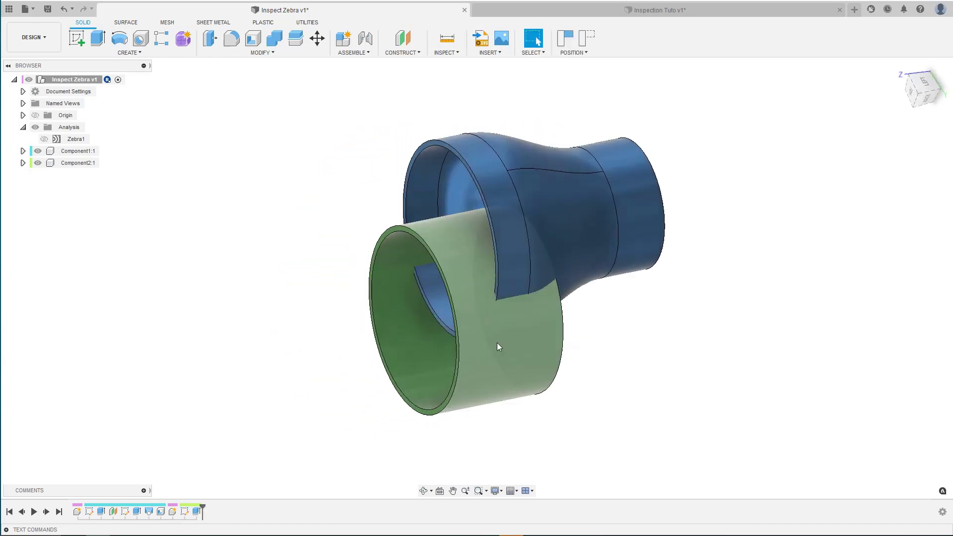
pyautogui.moveTo(521, 353); pyautogui.dragTo(392, 330)
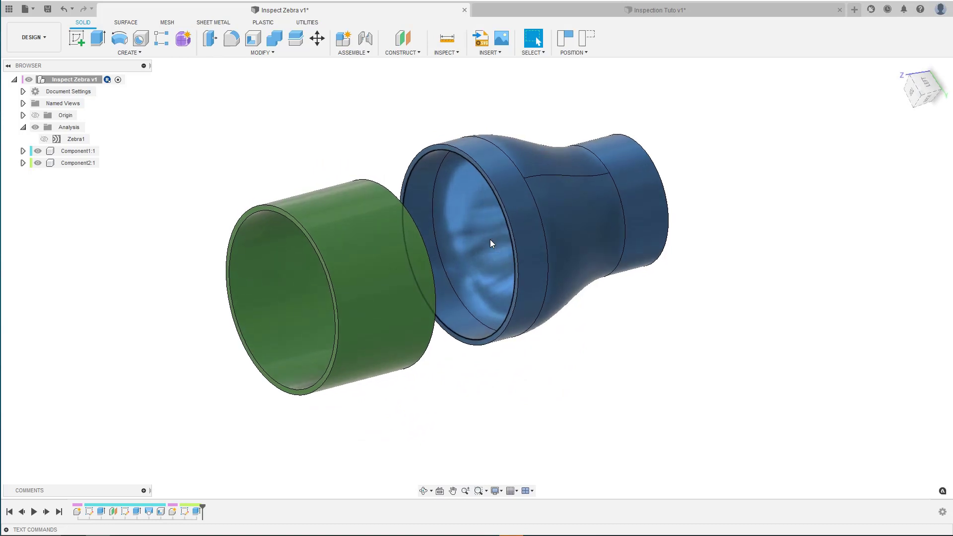
pyautogui.press('j')
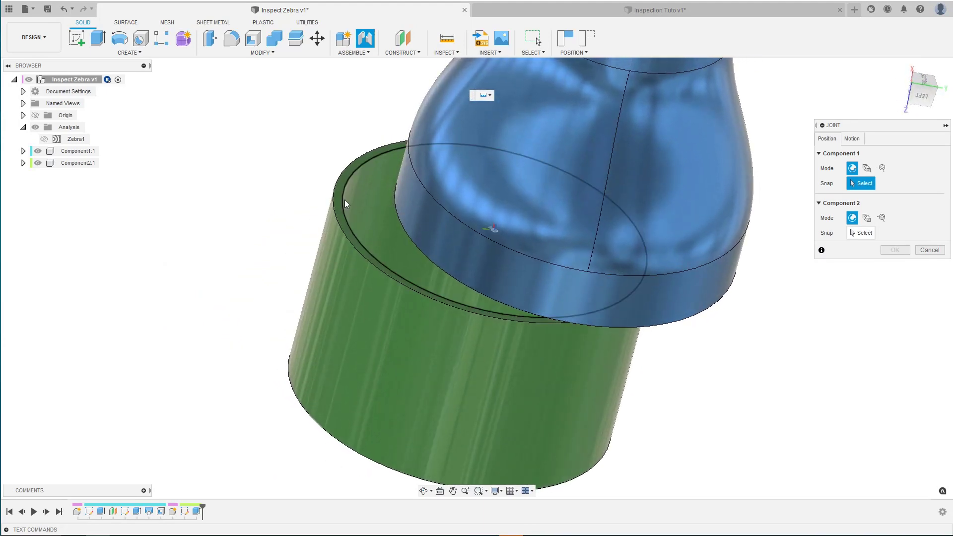
pyautogui.click(345, 201)
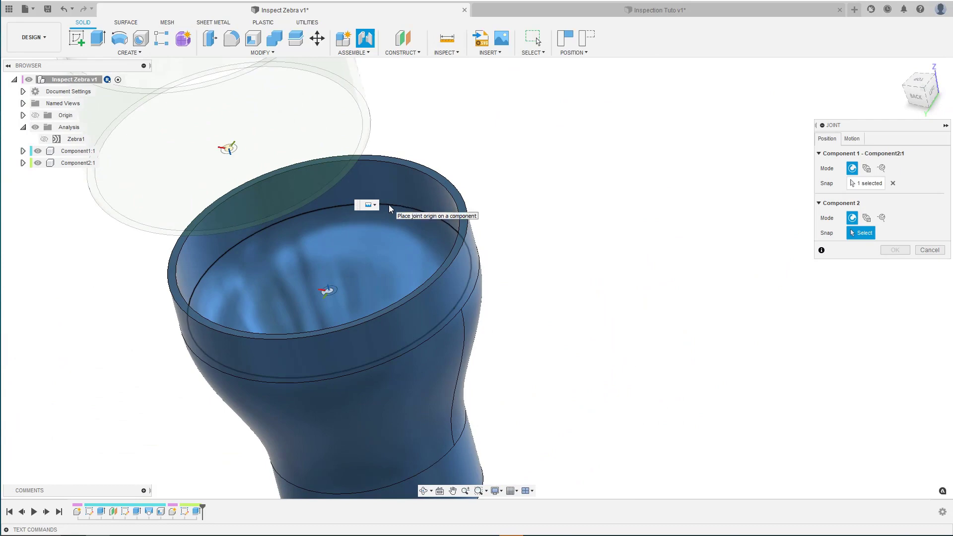
pyautogui.click(389, 205)
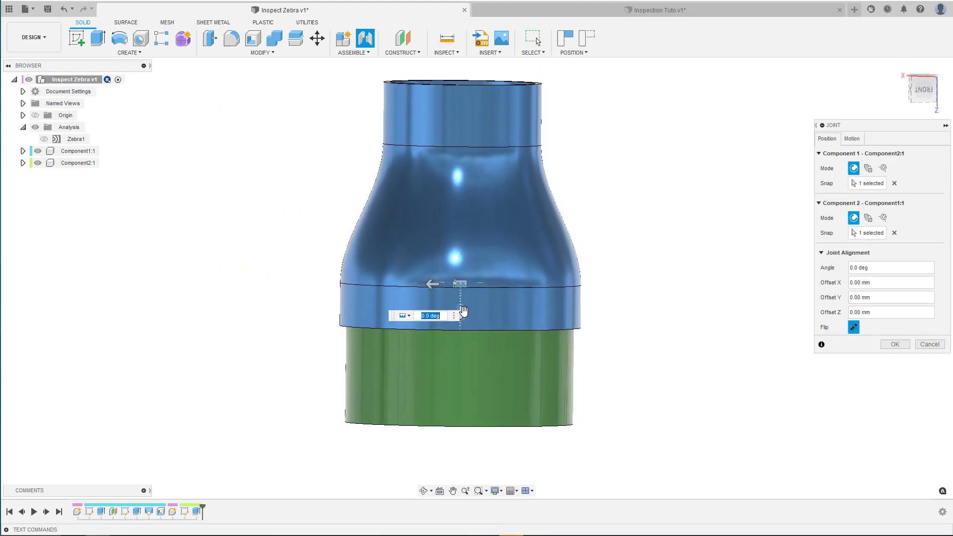
pyautogui.moveTo(491, 309); pyautogui.dragTo(492, 307)
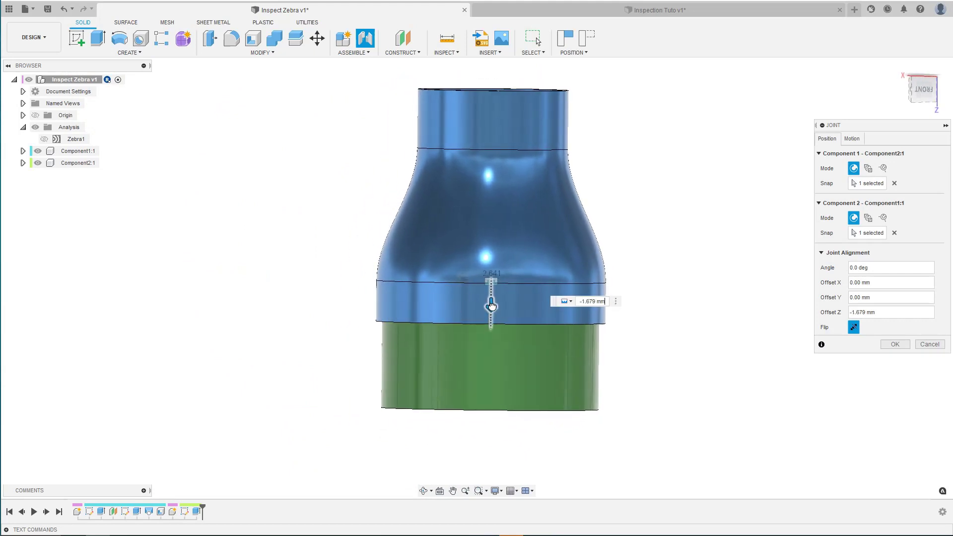
pyautogui.press('Return')
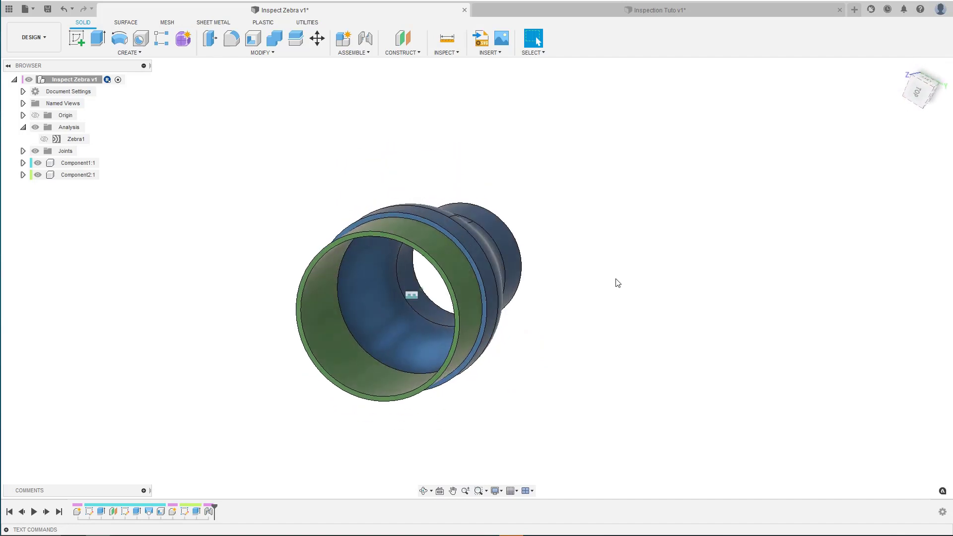
# Compute the interference between the jointed blue body and green tube and move the results clear of the model.
pyautogui.click(445, 52)
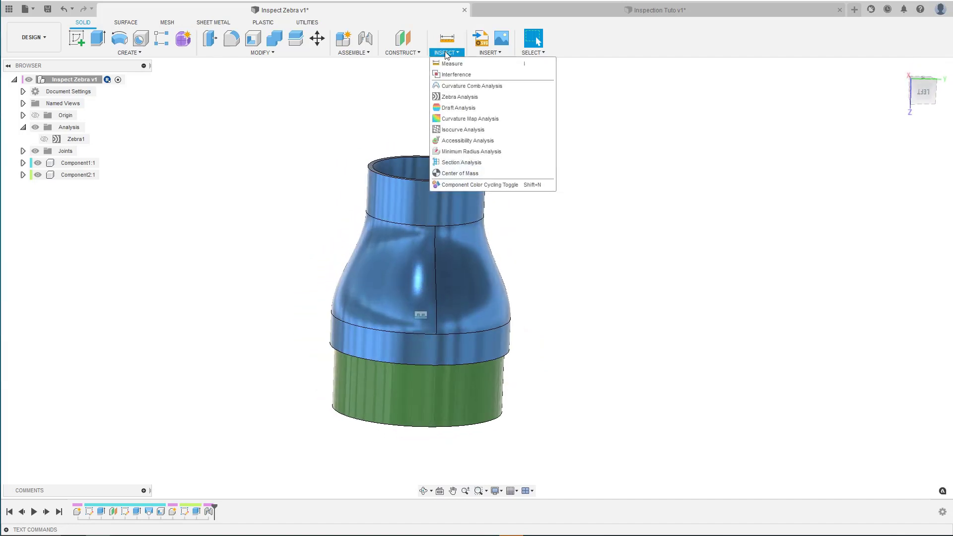
pyautogui.click(445, 75)
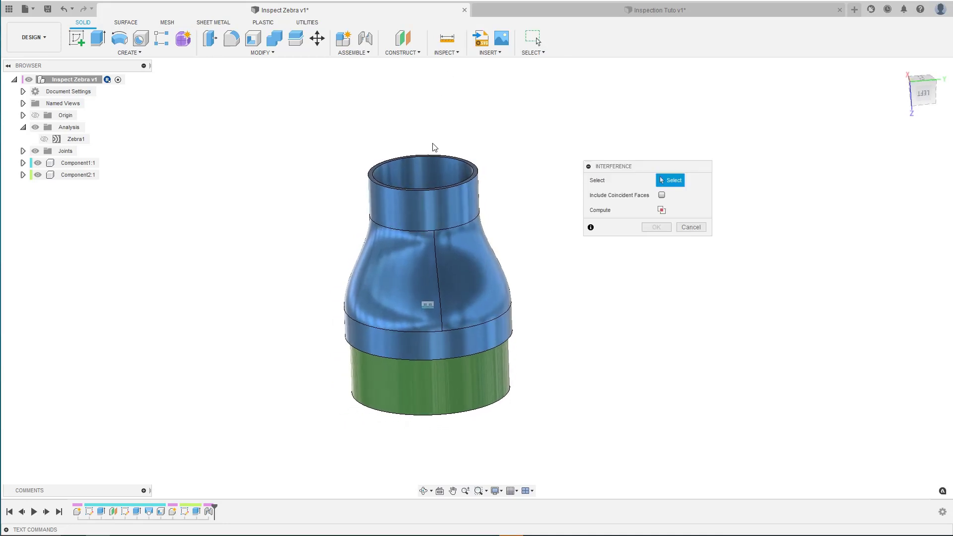
pyautogui.click(436, 233)
pyautogui.click(415, 388)
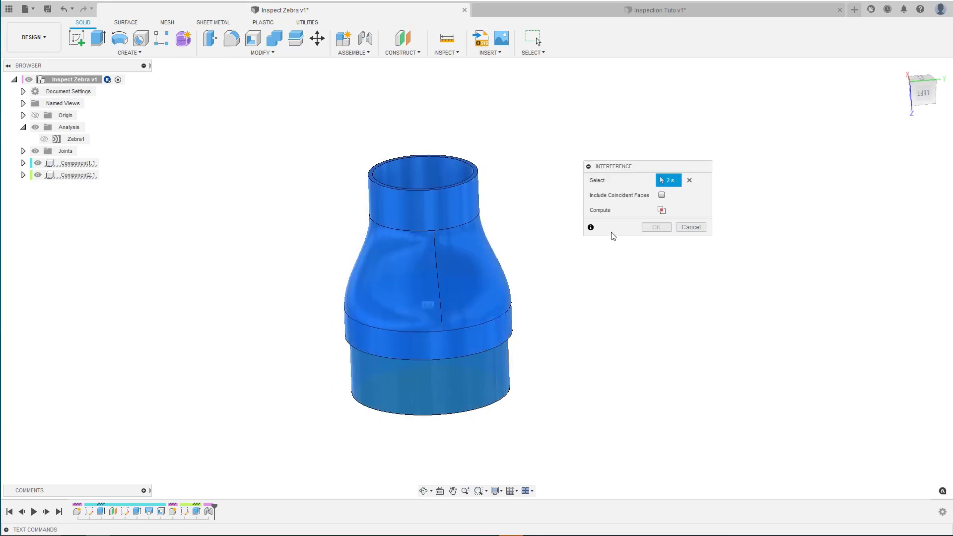
pyautogui.click(661, 209)
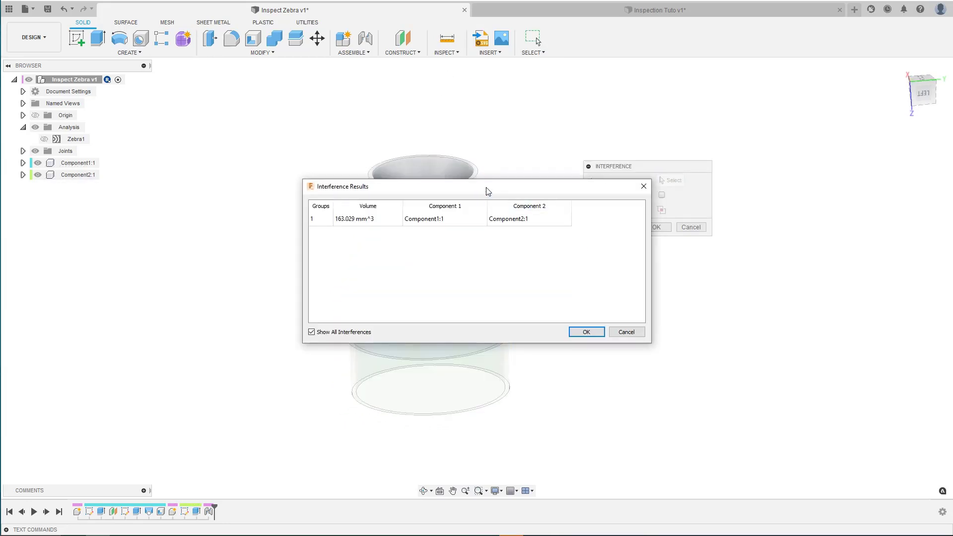
pyautogui.moveTo(488, 191); pyautogui.dragTo(689, 95)
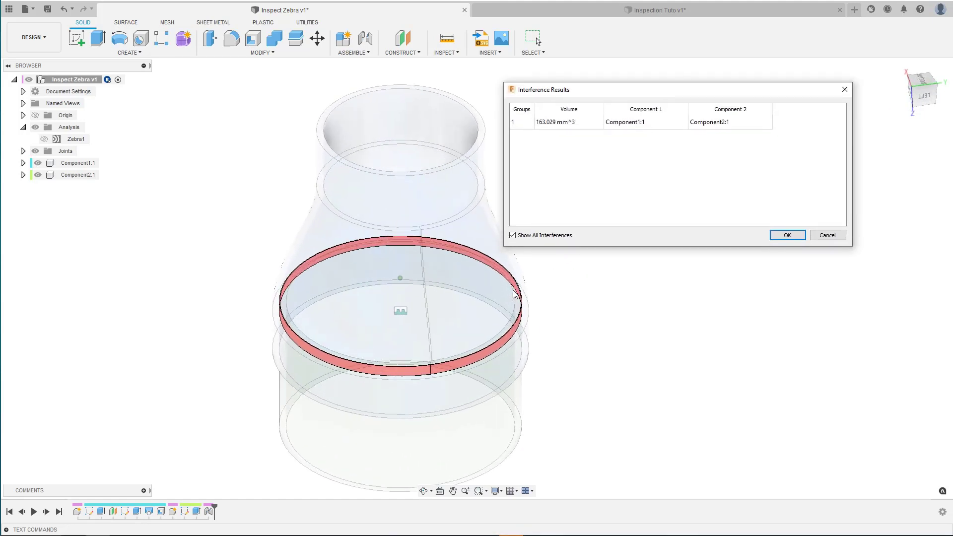
# Examine the red overlap ring between the blue body and green tube from other viewing angles, then close the interference results.
pyautogui.keyDown('shift'); pyautogui.moveTo(514, 294); pyautogui.dragTo(480, 415, button='middle'); pyautogui.keyUp('shift')
pyautogui.scroll(-3, 519, 332)
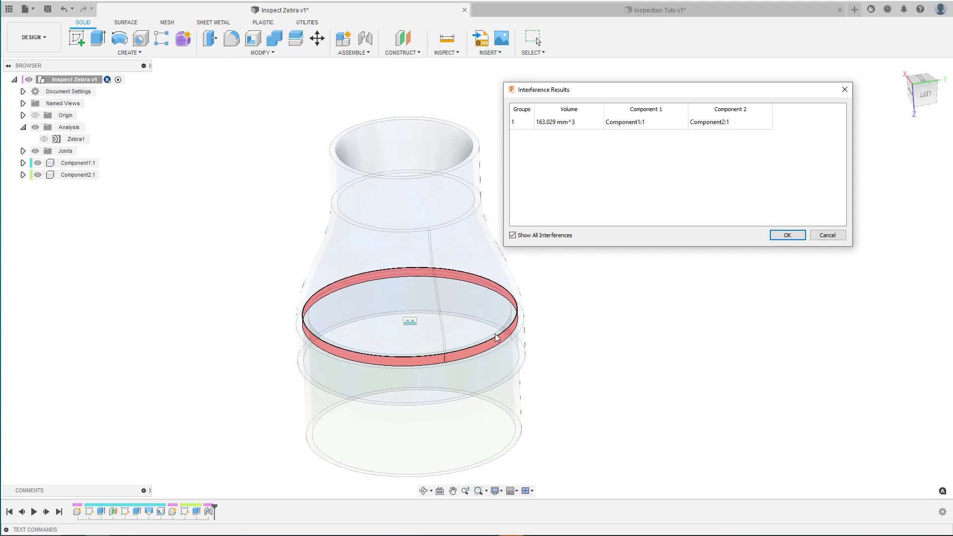
pyautogui.keyDown('shift'); pyautogui.moveTo(495, 341); pyautogui.dragTo(488, 304, button='middle'); pyautogui.keyUp('shift')
pyautogui.scroll(-3, 487, 318)
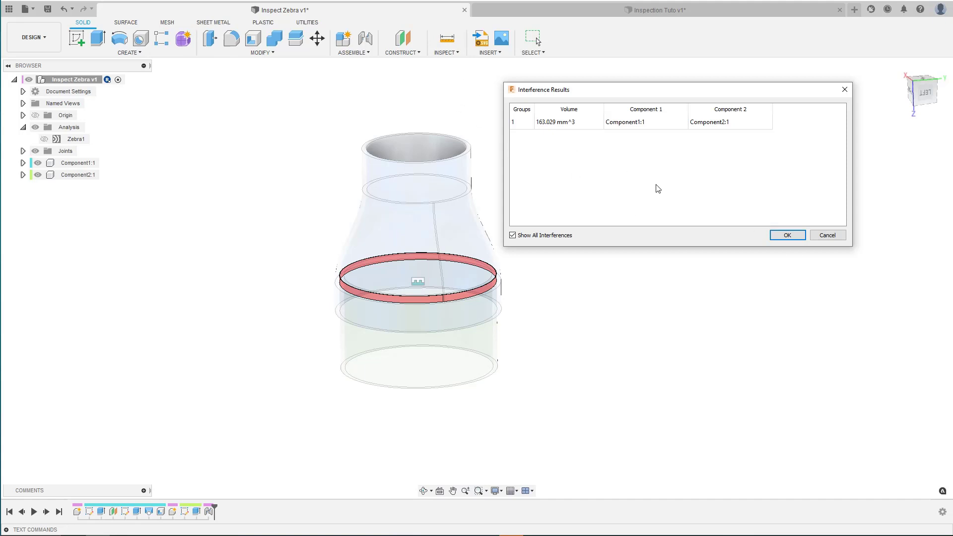
pyautogui.click(445, 52)
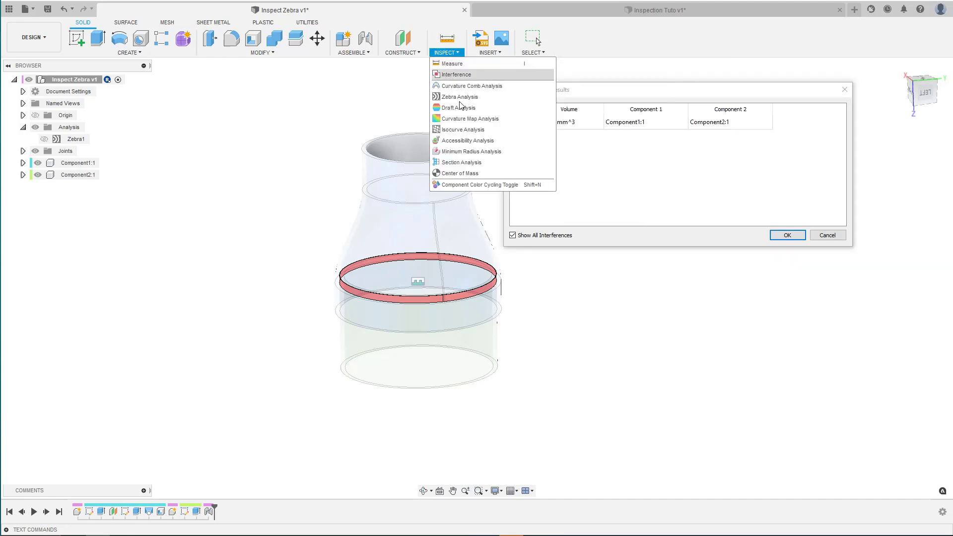
pyautogui.click(659, 361)
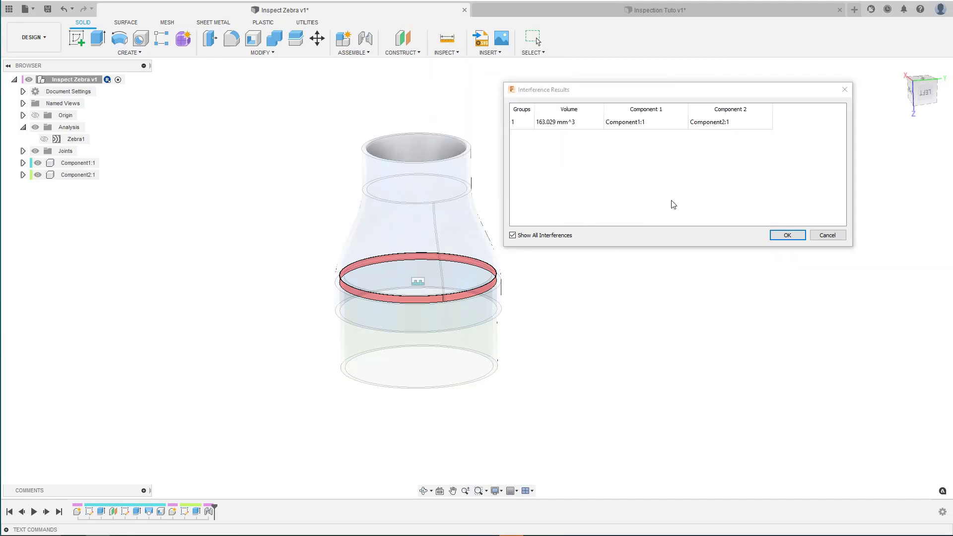
pyautogui.click(788, 235)
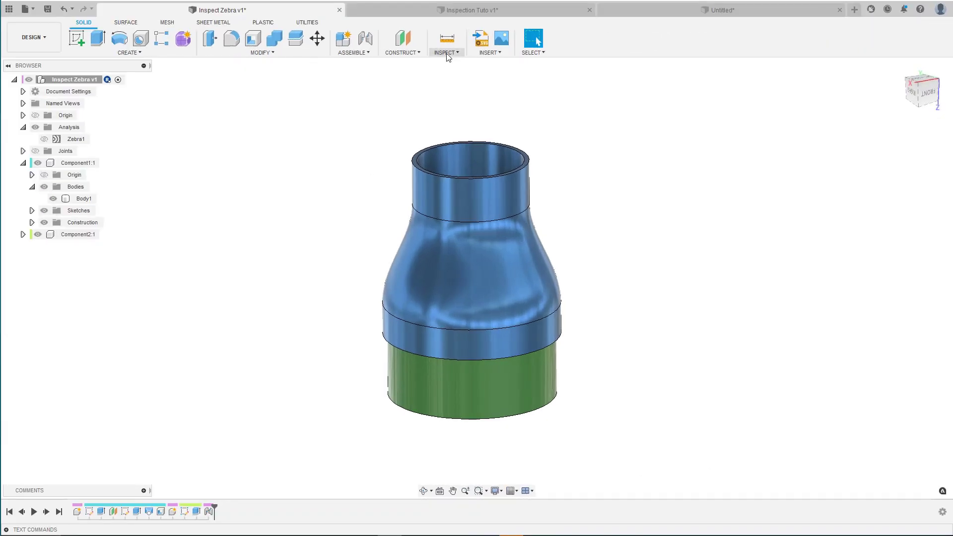
# Compute the interference between the blue body and green tube with coincident faces included, and move the results clear of the model.
pyautogui.click(447, 52)
pyautogui.click(451, 76)
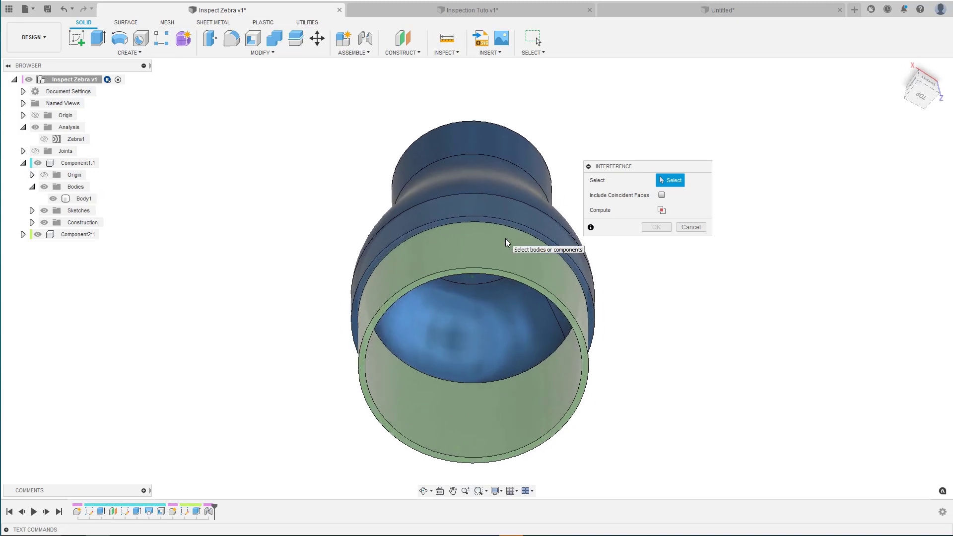
pyautogui.click(512, 224)
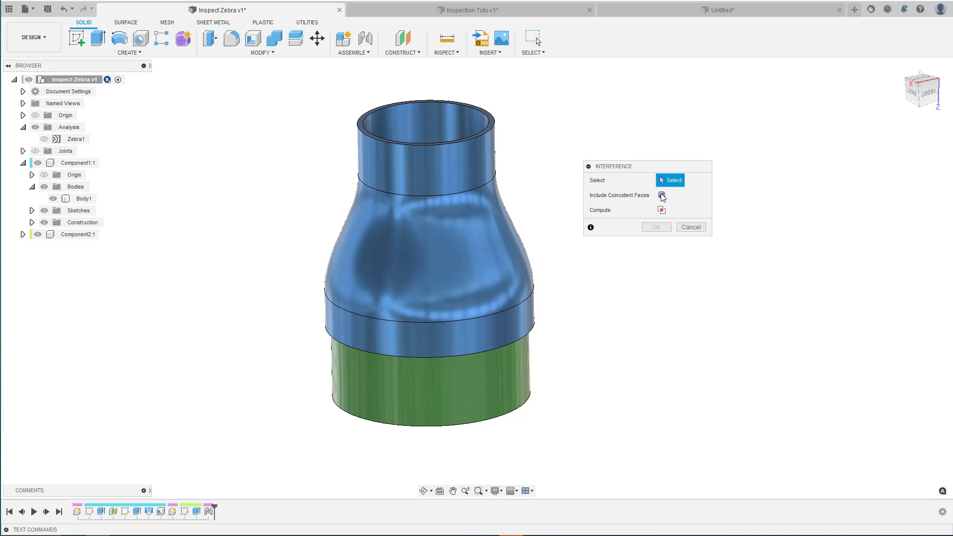
pyautogui.click(441, 216)
pyautogui.click(440, 402)
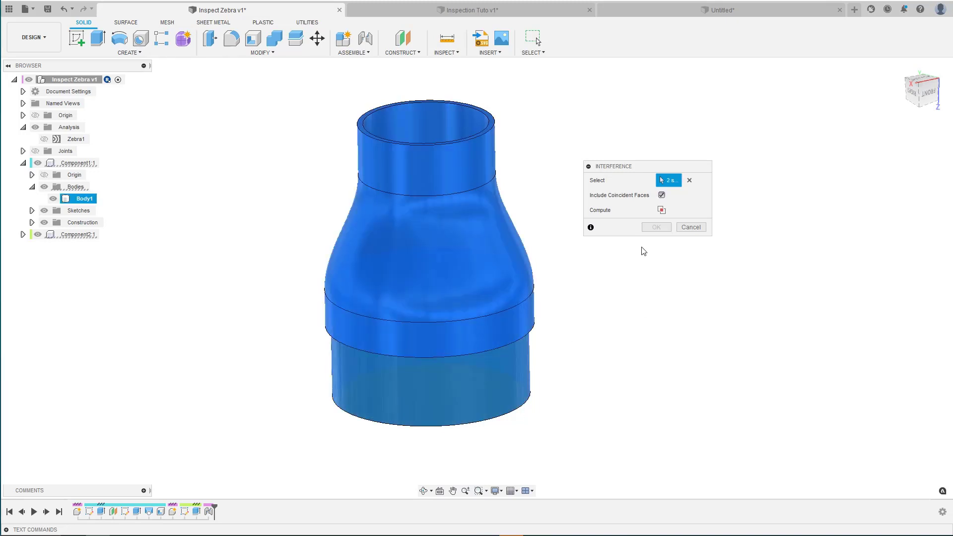
pyautogui.click(661, 210)
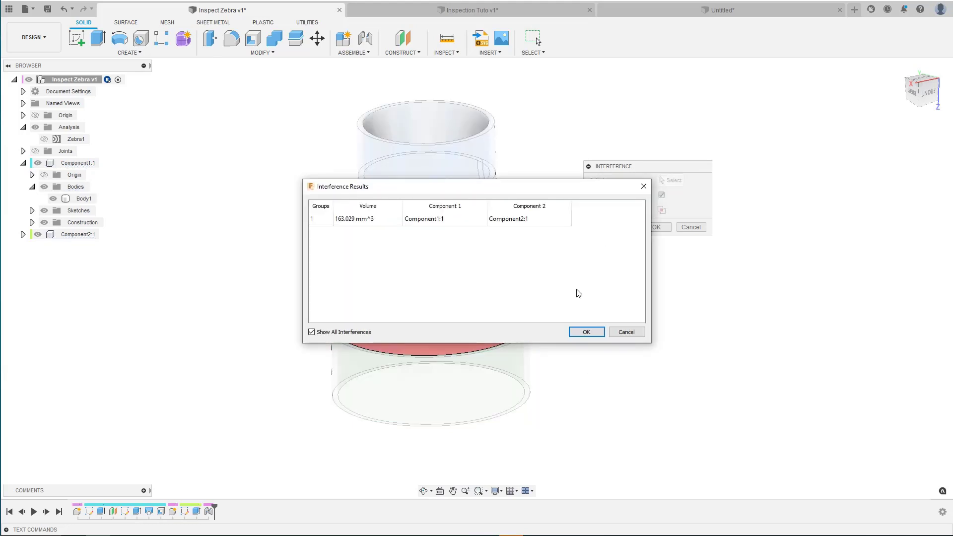
pyautogui.moveTo(528, 187); pyautogui.dragTo(752, 76)
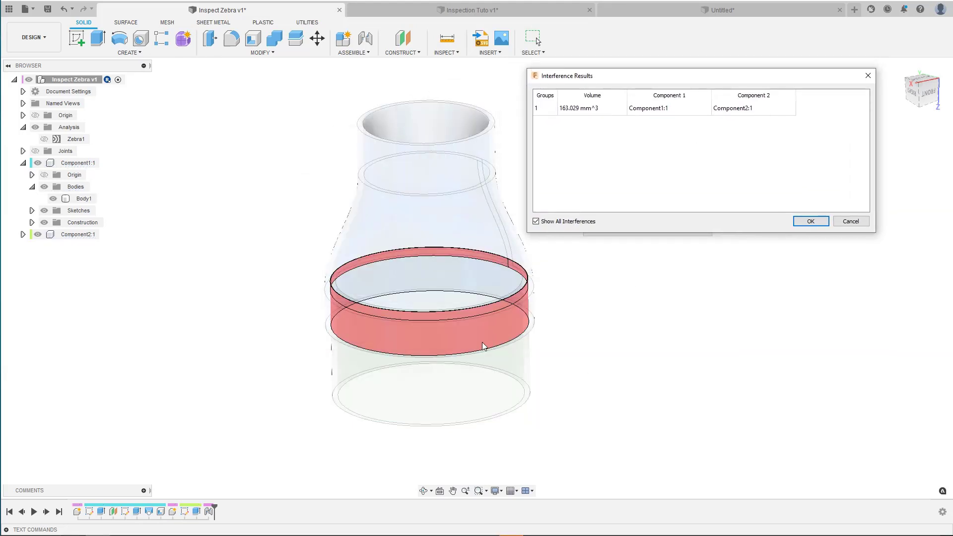
# Examine the coincident-face overlap band up close, compare the single Component1:1–Component2:1 result with all interferences, and close the results.
pyautogui.scroll(8, 482, 341)
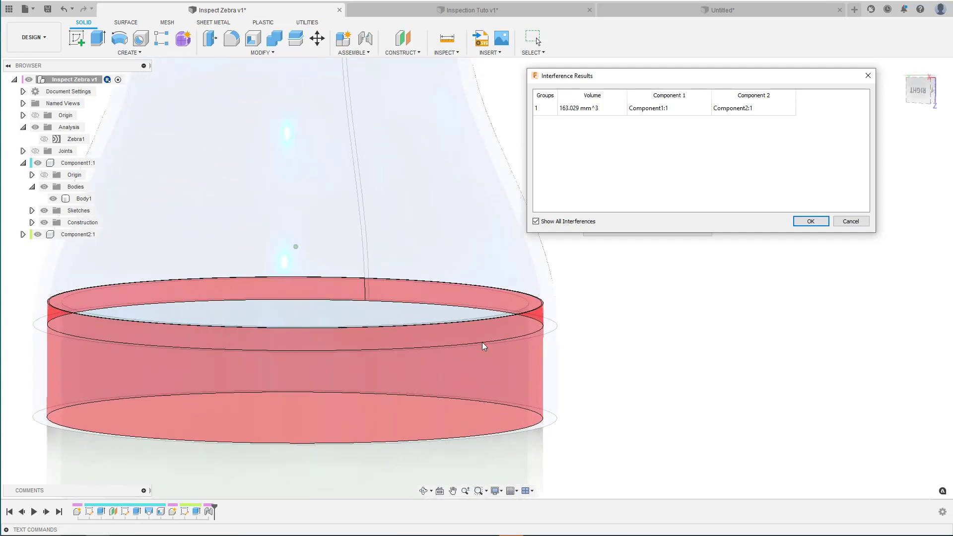
pyautogui.scroll(3, 482, 341)
pyautogui.keyDown('shift'); pyautogui.moveTo(538, 317); pyautogui.dragTo(507, 358, button='middle'); pyautogui.keyUp('shift')
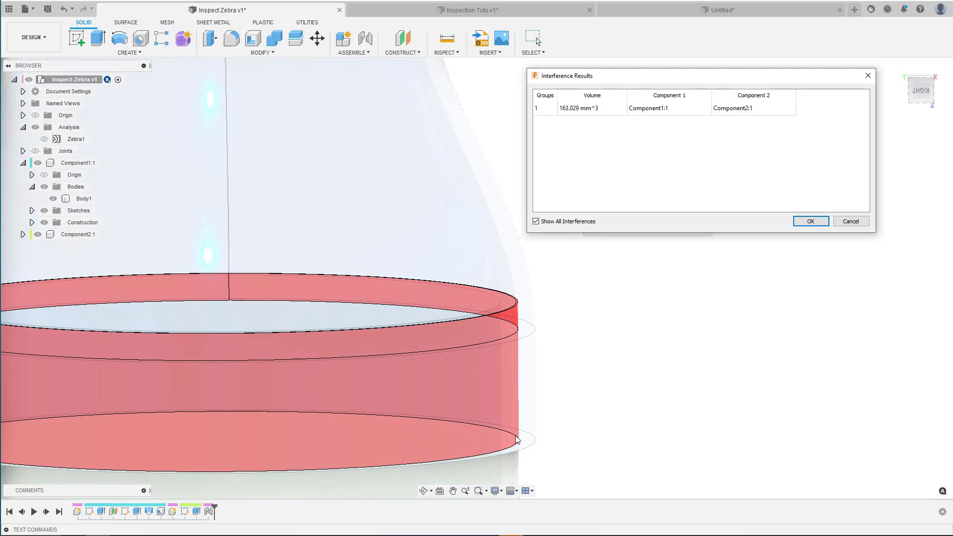
pyautogui.scroll(-5, 508, 350)
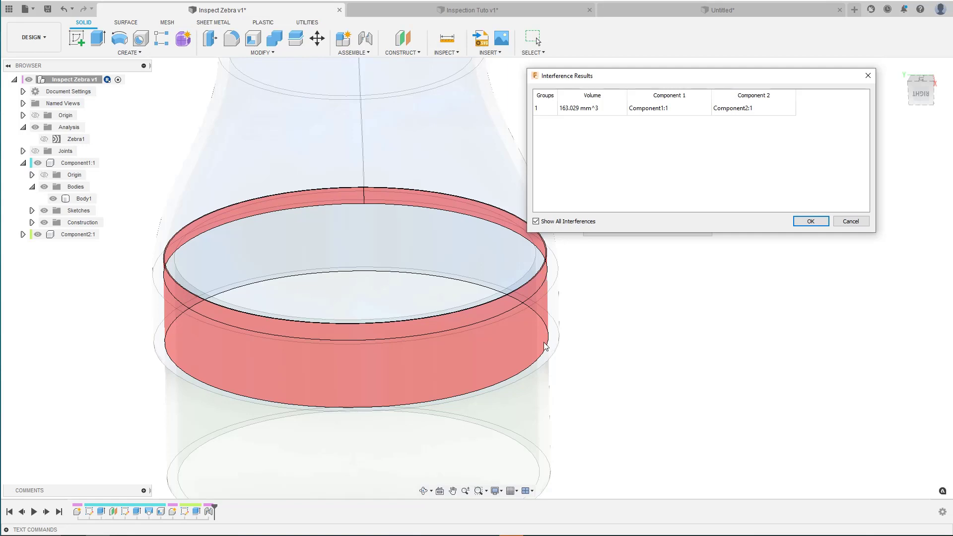
pyautogui.scroll(-4, 546, 346)
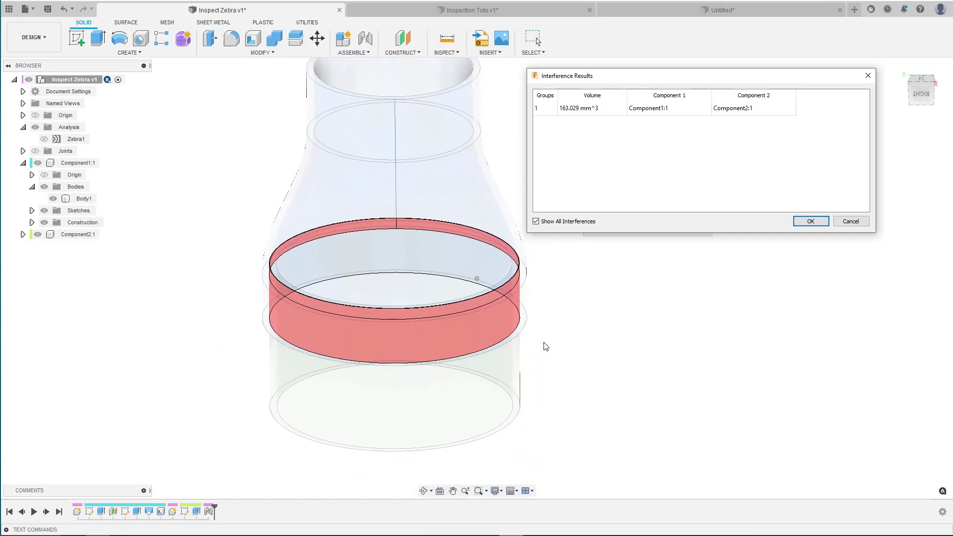
pyautogui.scroll(-3, 546, 346)
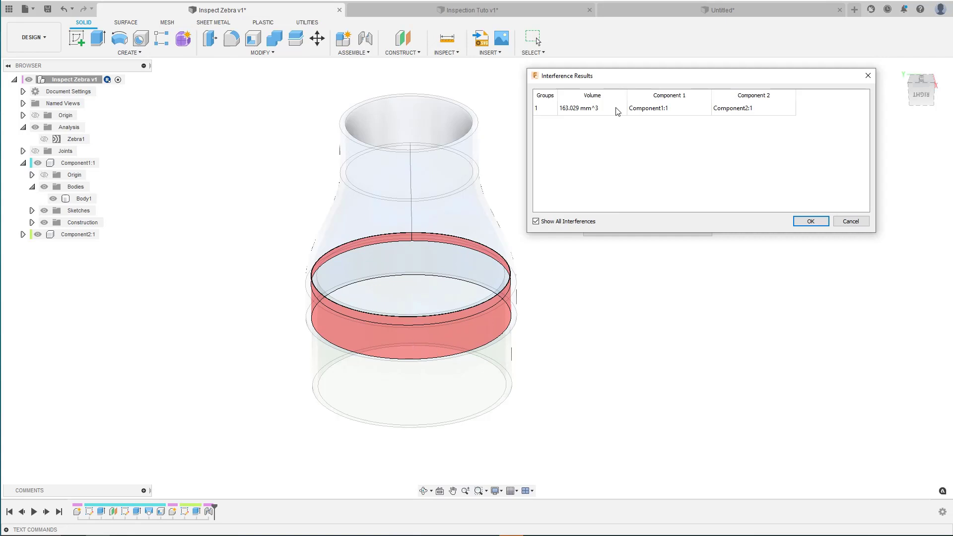
pyautogui.click(641, 108)
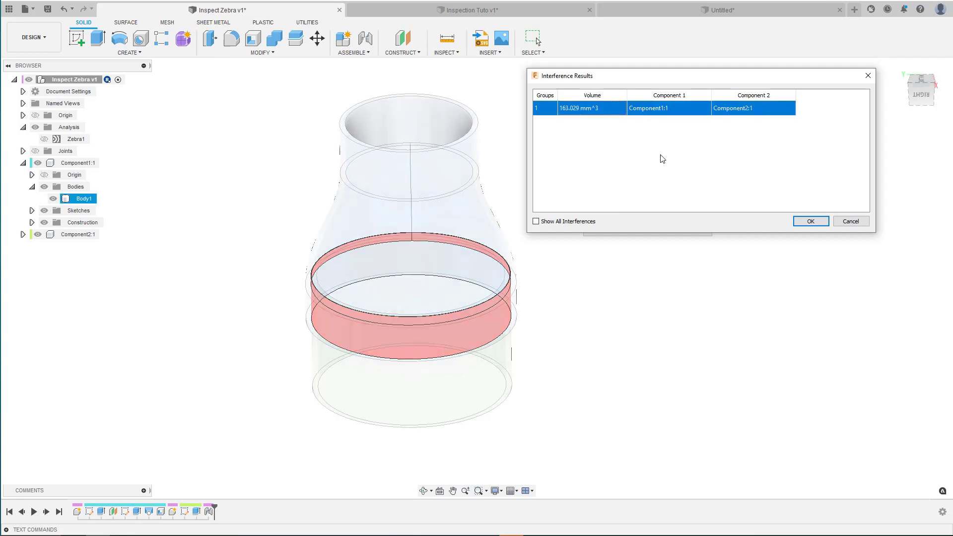
pyautogui.click(535, 222)
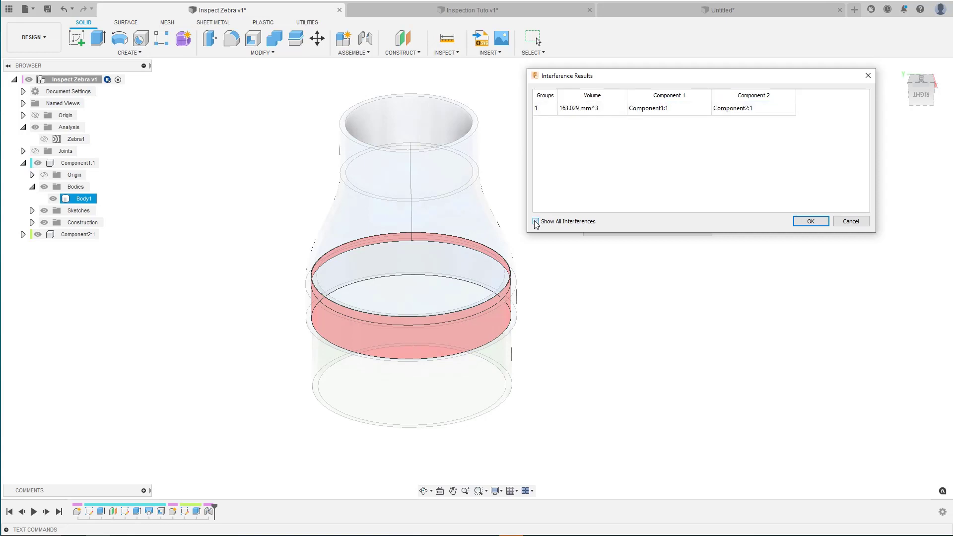
pyautogui.click(542, 110)
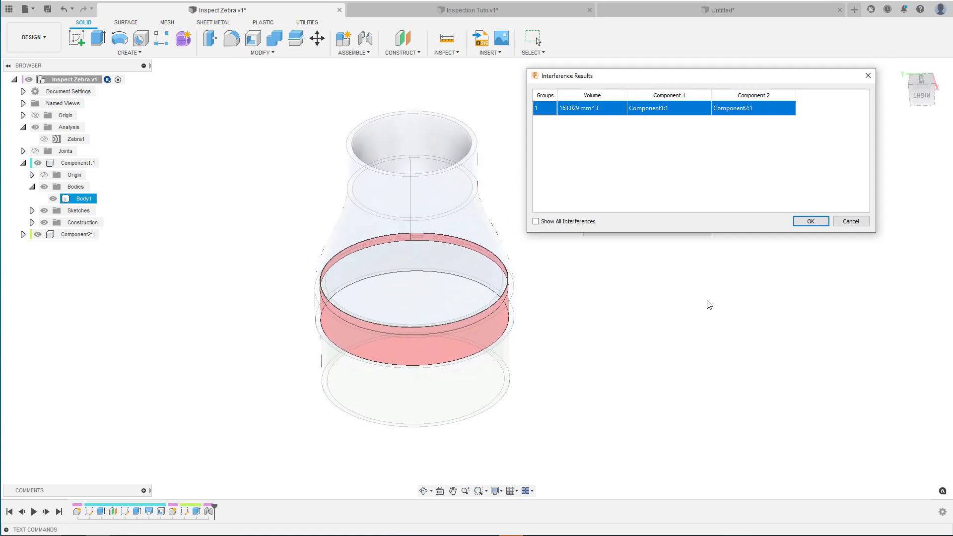
pyautogui.click(803, 223)
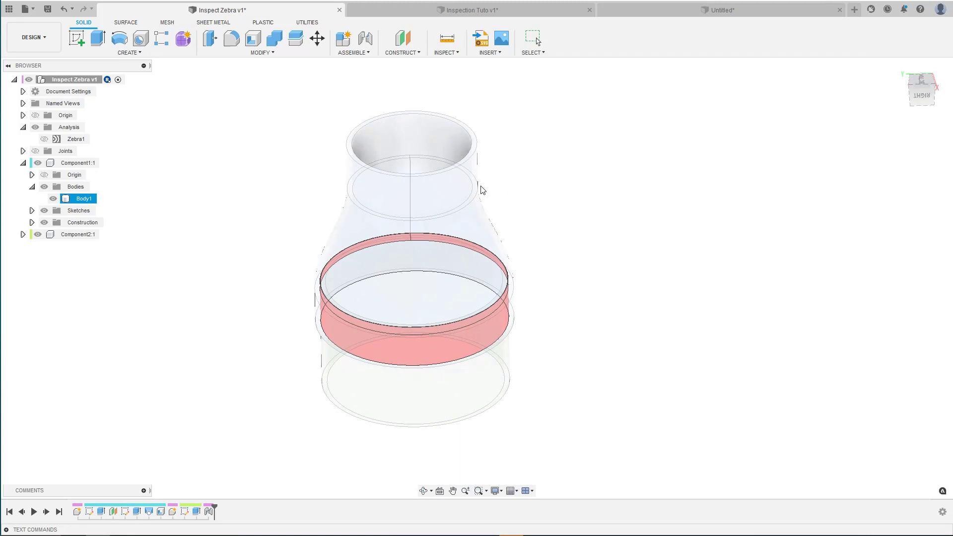
# Compute the interference between the blue body and green tube again with coincident faces excluded, moving the results aside.
pyautogui.click(445, 53)
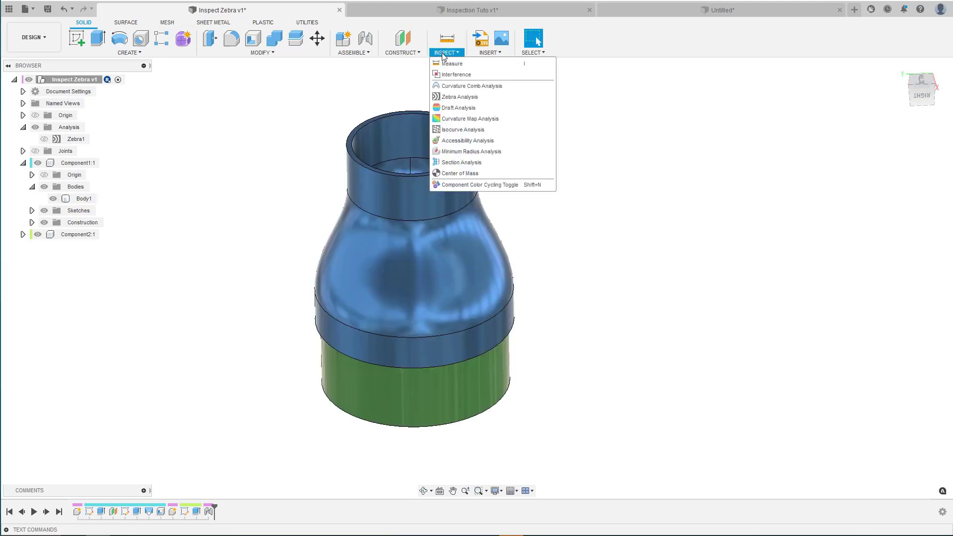
pyautogui.click(452, 75)
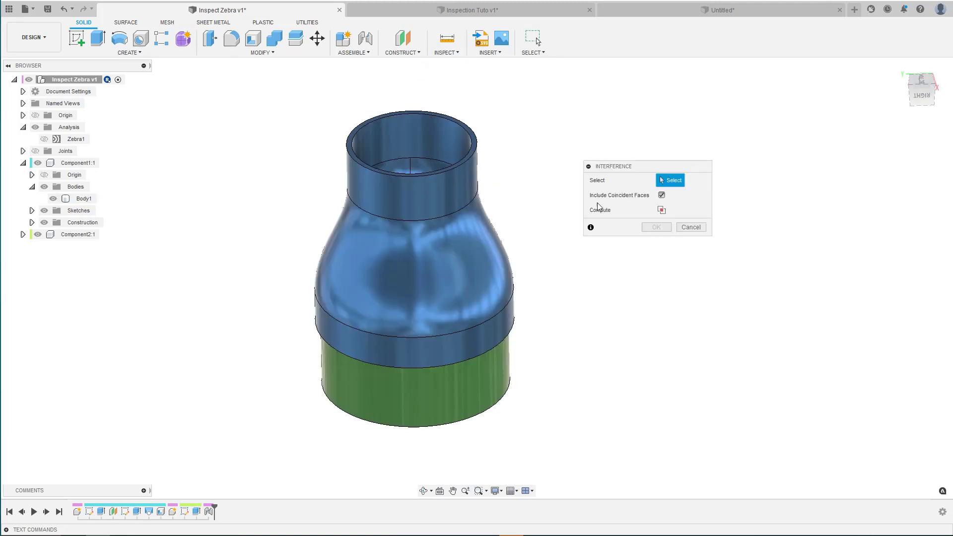
pyautogui.click(454, 257)
pyautogui.click(493, 329)
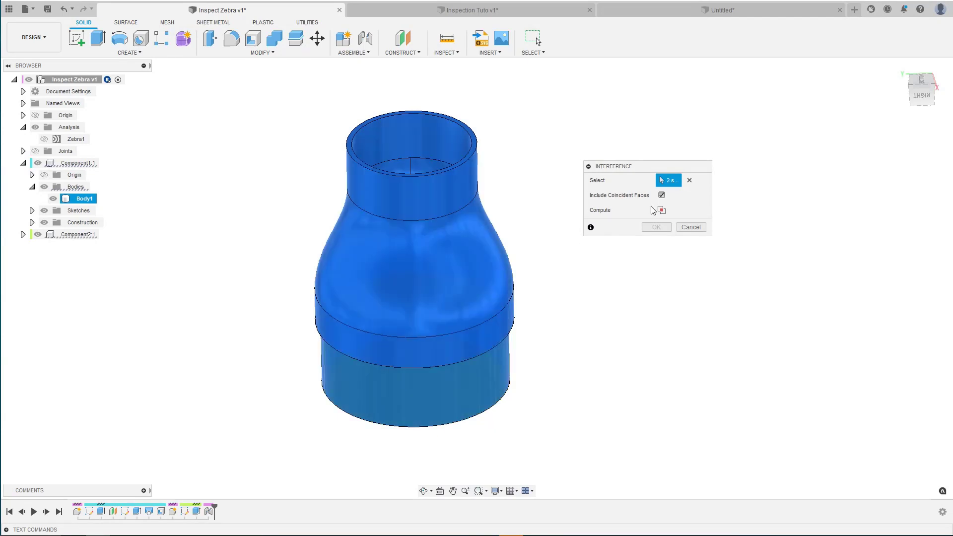
pyautogui.click(662, 195)
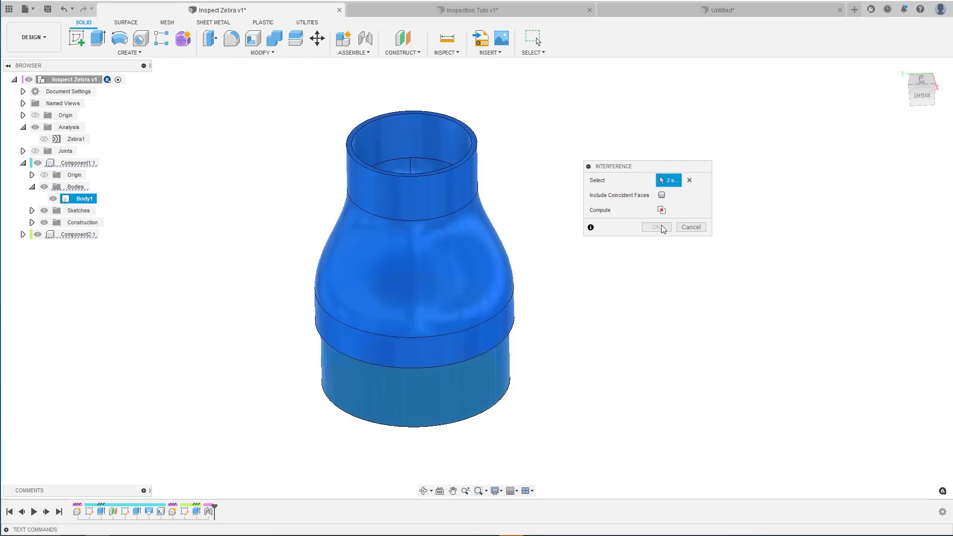
pyautogui.click(662, 210)
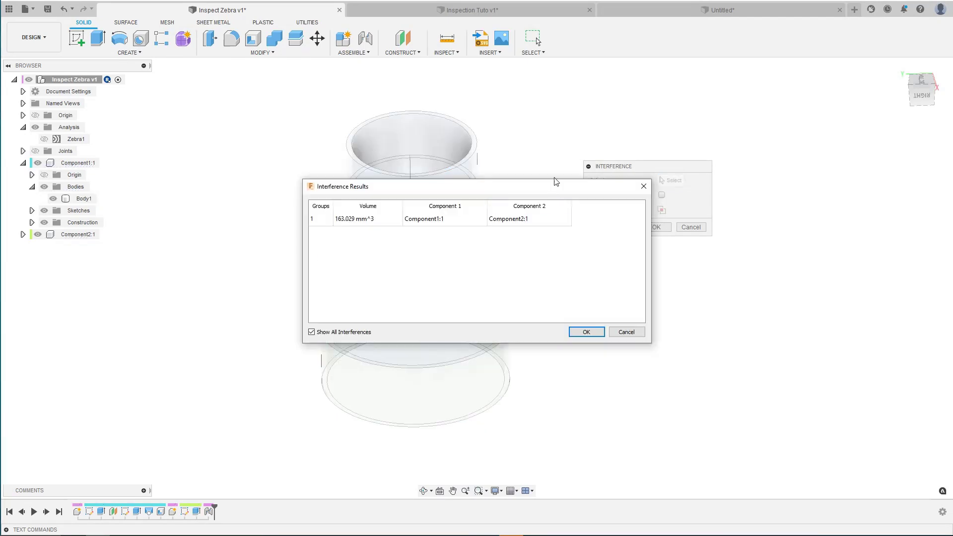
pyautogui.moveTo(555, 187); pyautogui.dragTo(767, 93)
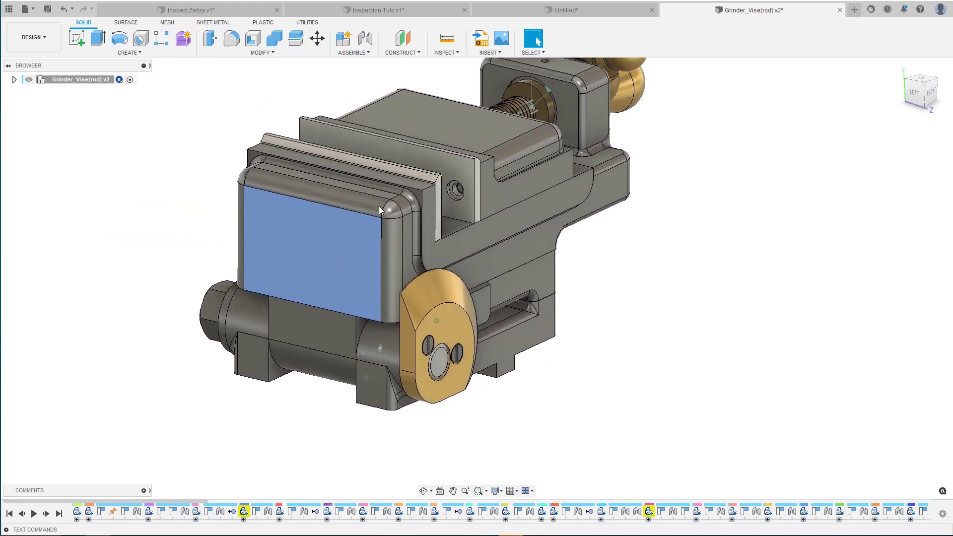
# Compute the interference between the grinder vise's upper body, lower base and protractor screw, including coincident faces, and move the results aside.
pyautogui.click(446, 52)
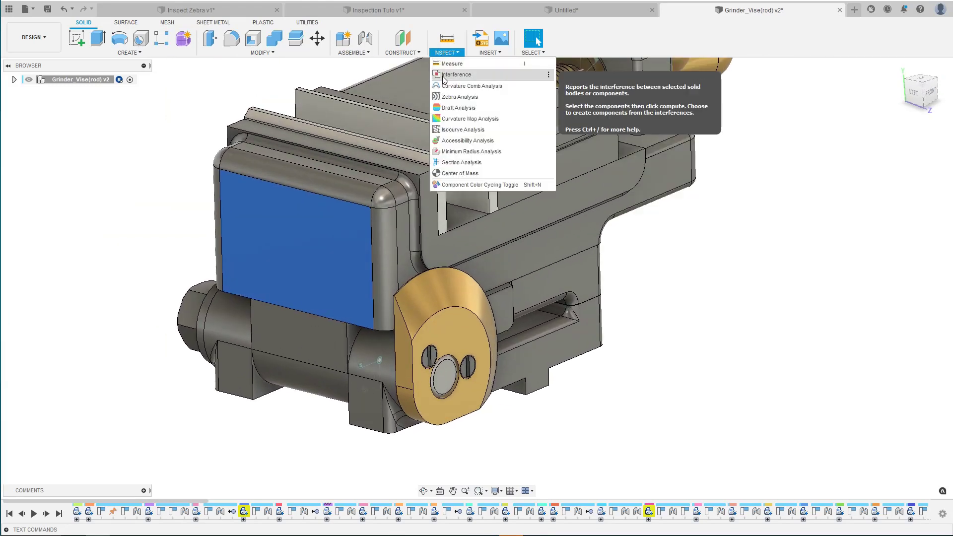
pyautogui.click(444, 74)
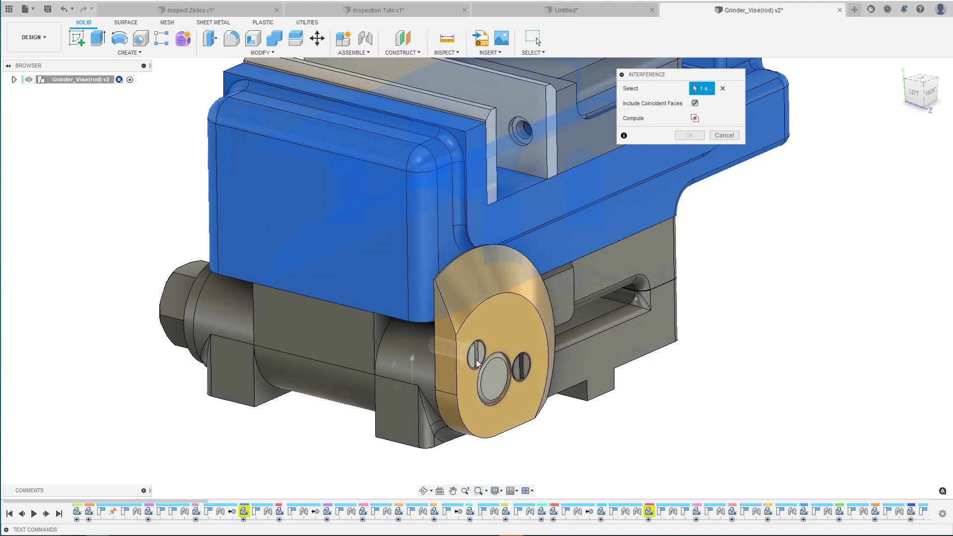
pyautogui.click(421, 346)
pyautogui.click(409, 359)
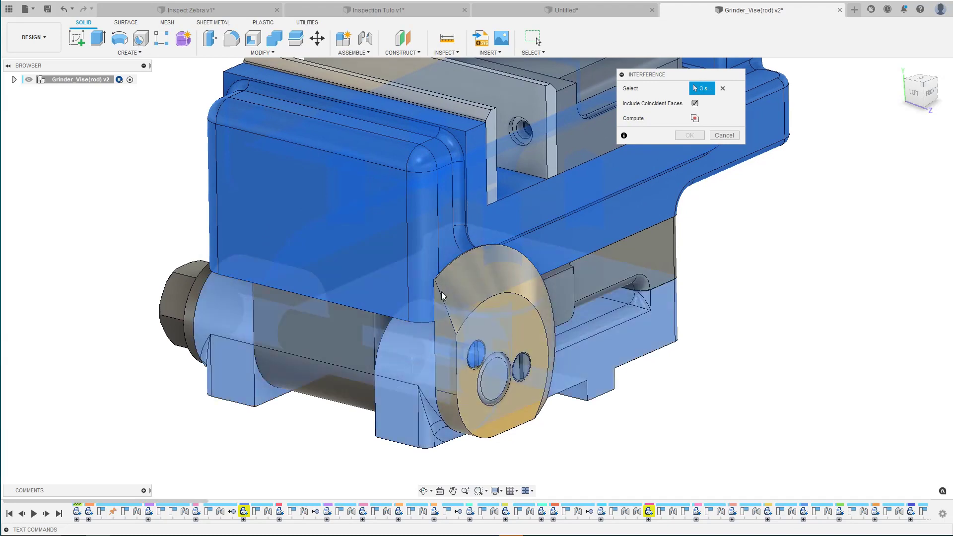
pyautogui.click(694, 118)
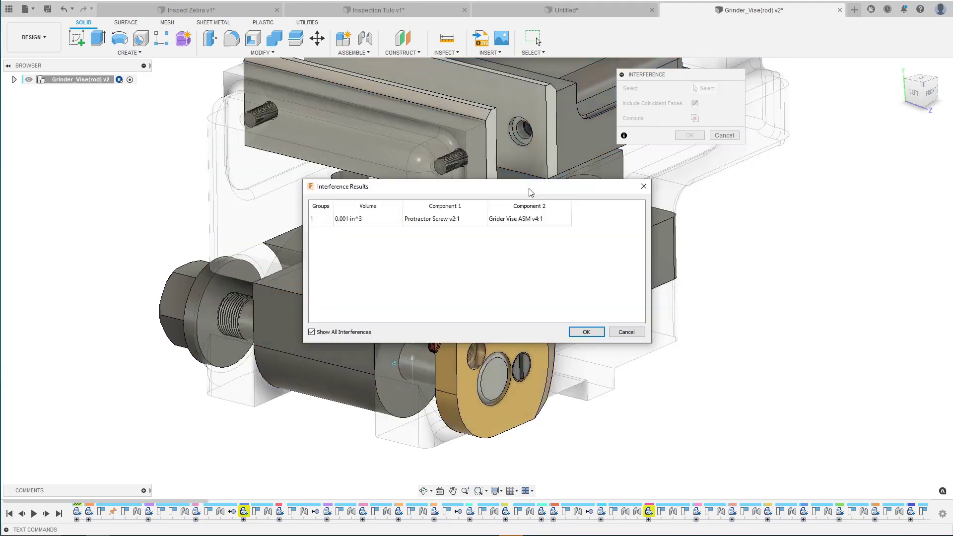
pyautogui.moveTo(461, 193); pyautogui.dragTo(735, 185)
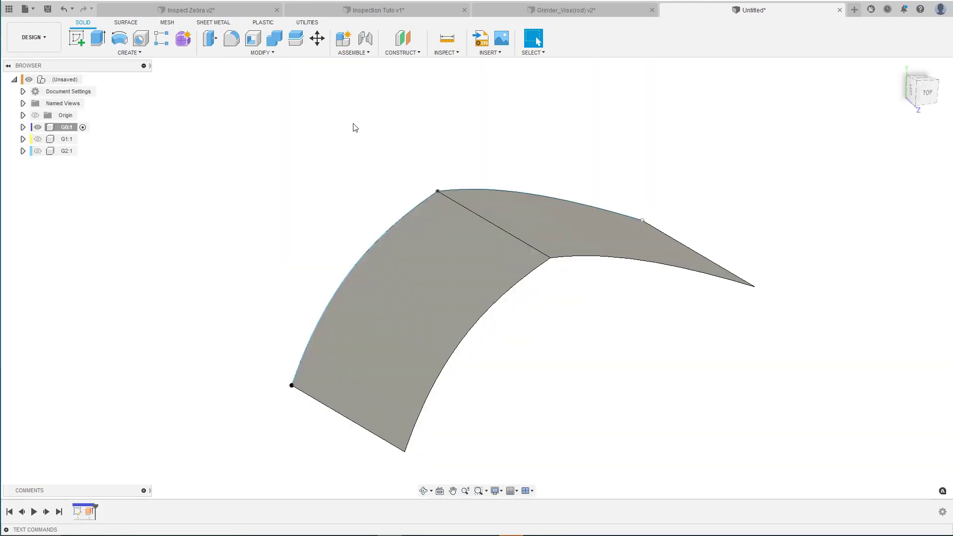
pyautogui.click(450, 53)
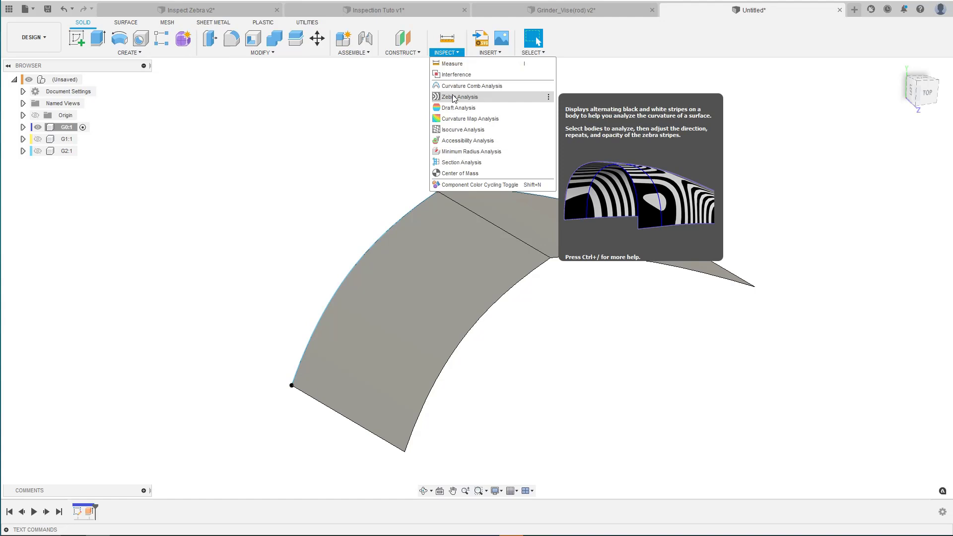
pyautogui.click(424, 98)
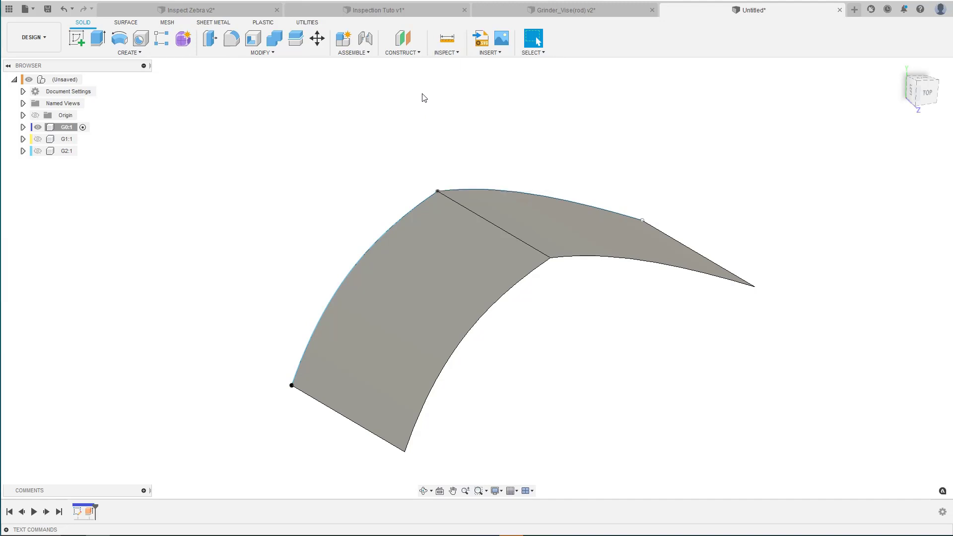
# Edit the loft in the Inspect Zebra v2 design and try Connected (G0) continuity on Profile 1.
pyautogui.click(187, 14)
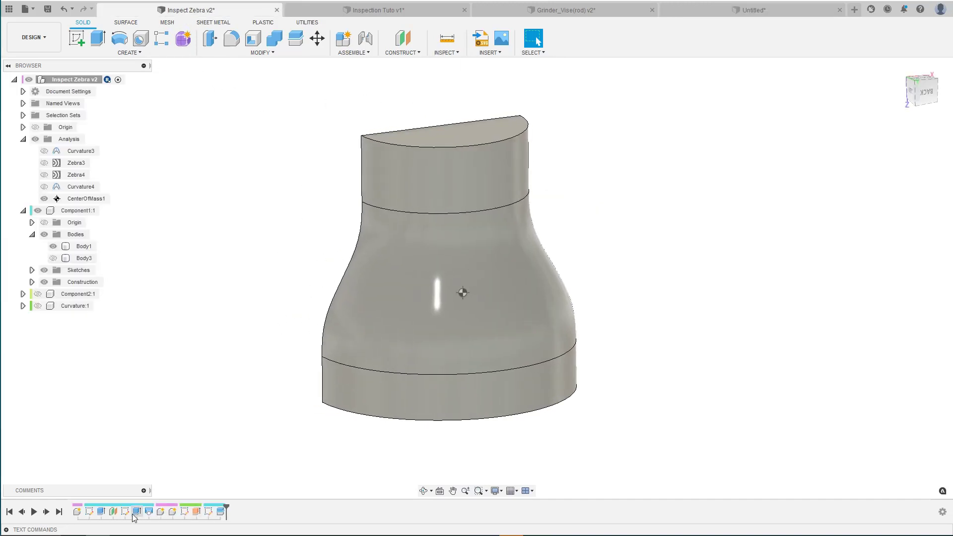
pyautogui.rightClick(148, 512)
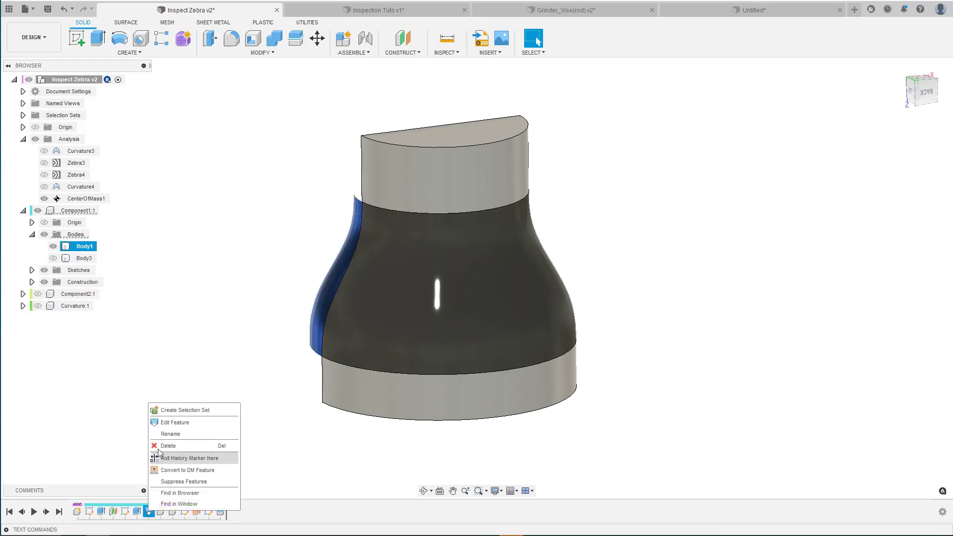
pyautogui.click(169, 422)
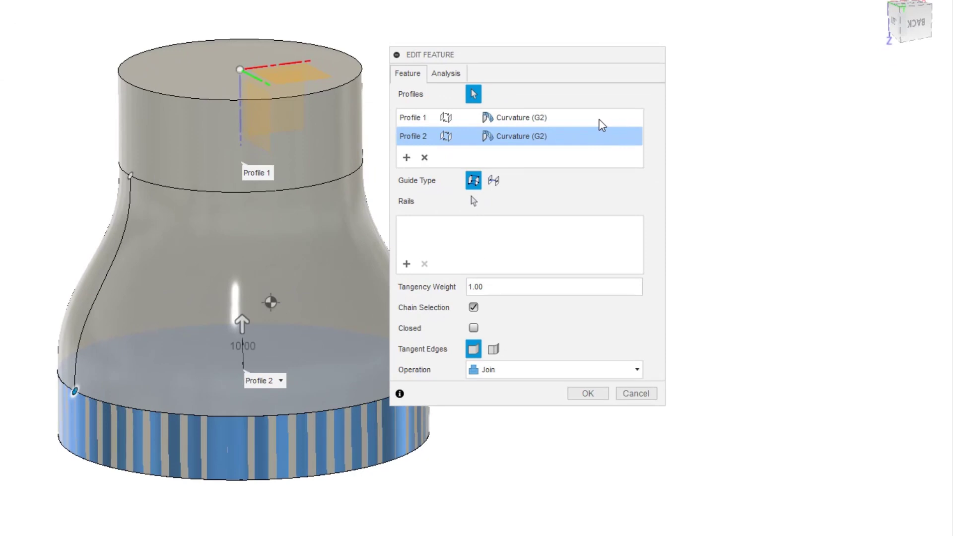
pyautogui.click(554, 119)
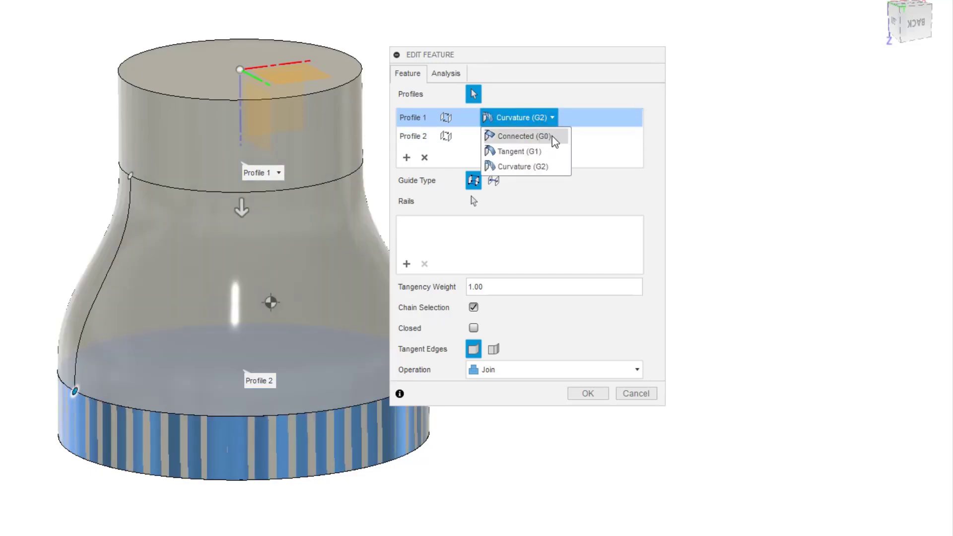
pyautogui.click(554, 141)
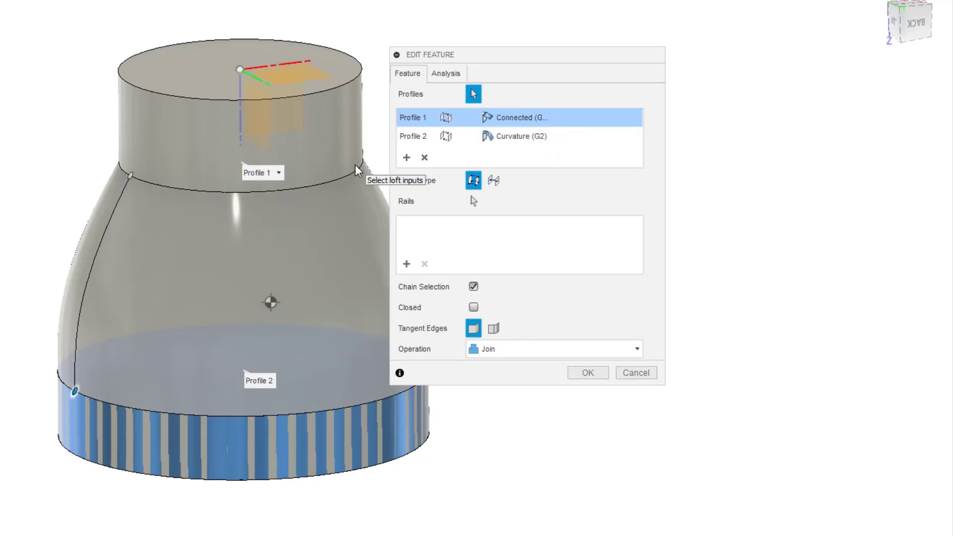
# Try Tangent (G1) continuity on the loft's Profile 1, restore Curvature (G2), and close the loft editing.
pyautogui.click(516, 119)
pyautogui.click(520, 151)
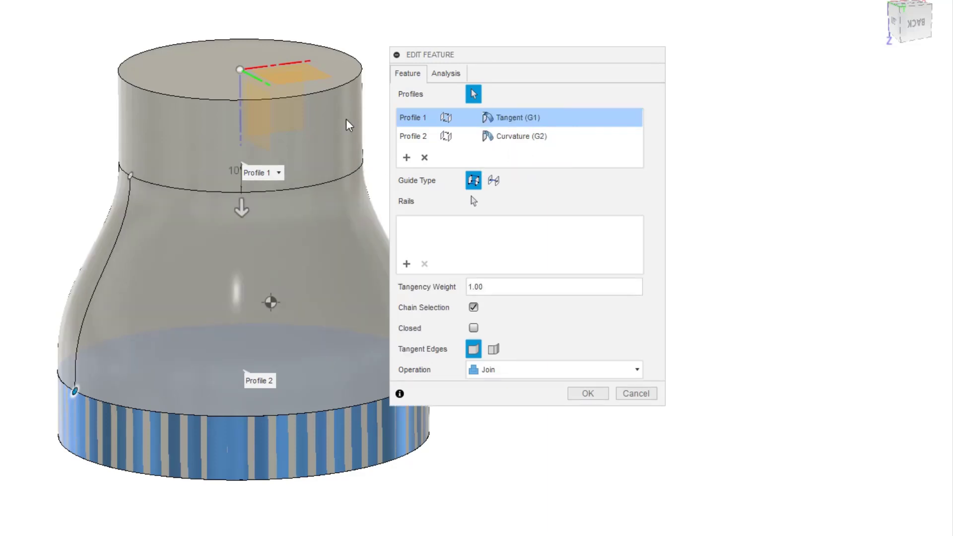
pyautogui.click(504, 120)
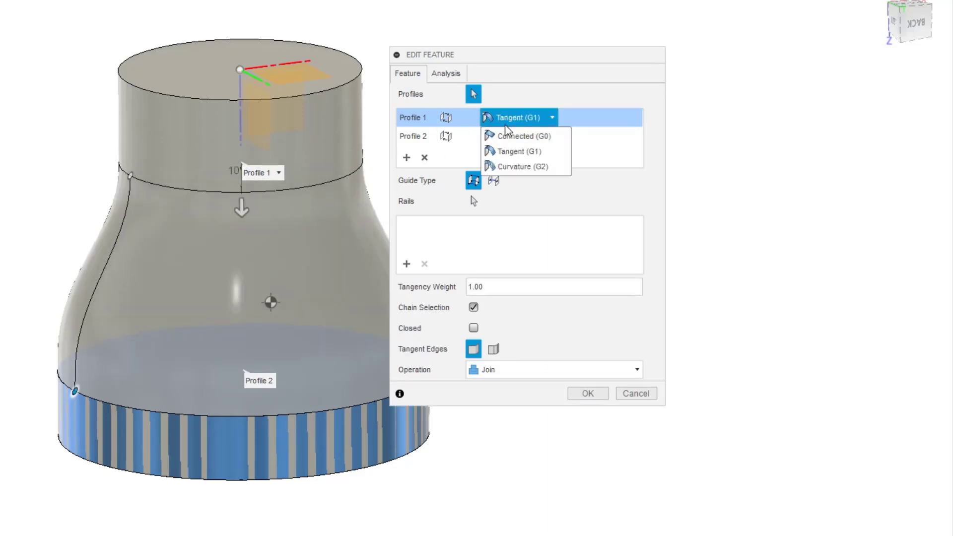
pyautogui.click(519, 169)
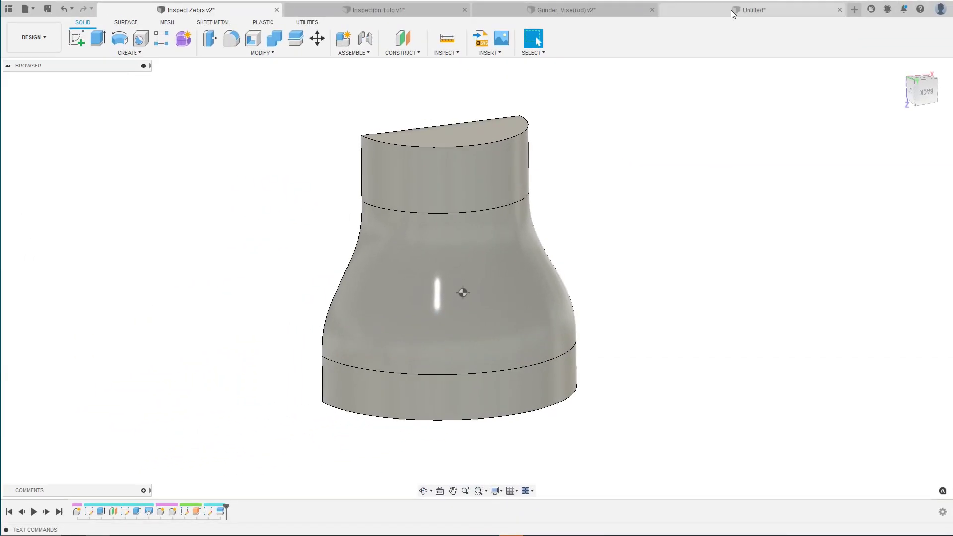
# In the untitled design, start a curvature comb analysis on the two adjoining curved edges along the sketch of component G0.
pyautogui.click(731, 10)
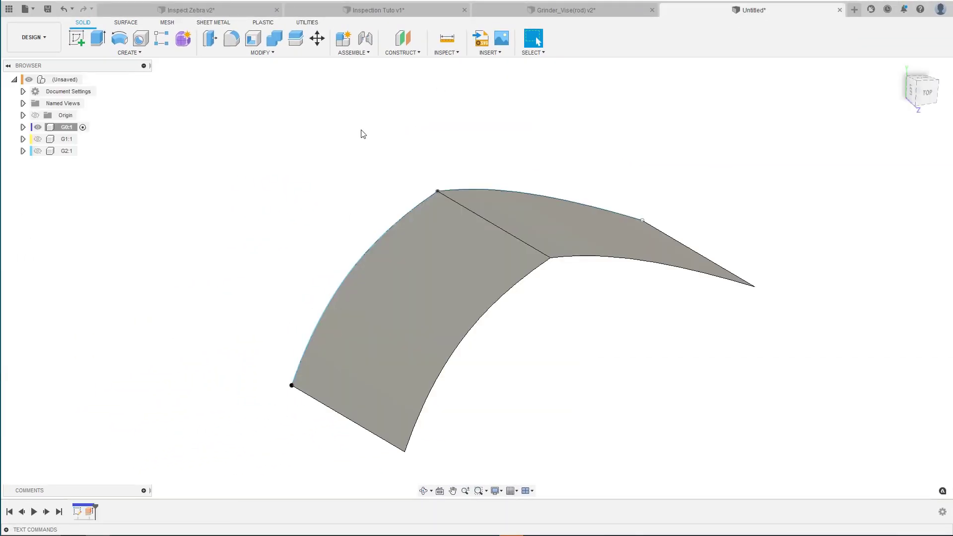
pyautogui.keyDown('shift'); pyautogui.moveTo(283, 266); pyautogui.dragTo(284, 267, button='middle'); pyautogui.keyUp('shift')
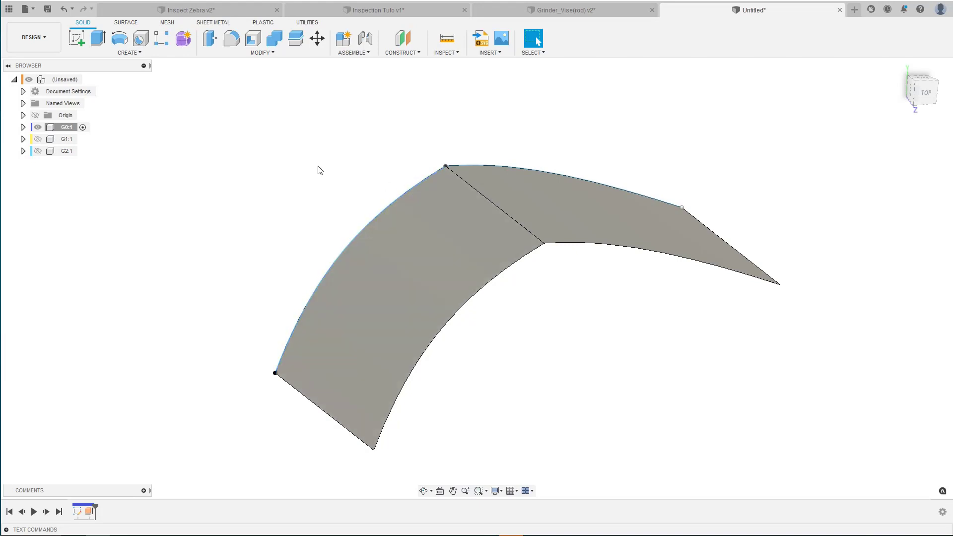
pyautogui.keyDown('shift'); pyautogui.moveTo(234, 157); pyautogui.dragTo(249, 164, button='middle'); pyautogui.keyUp('shift')
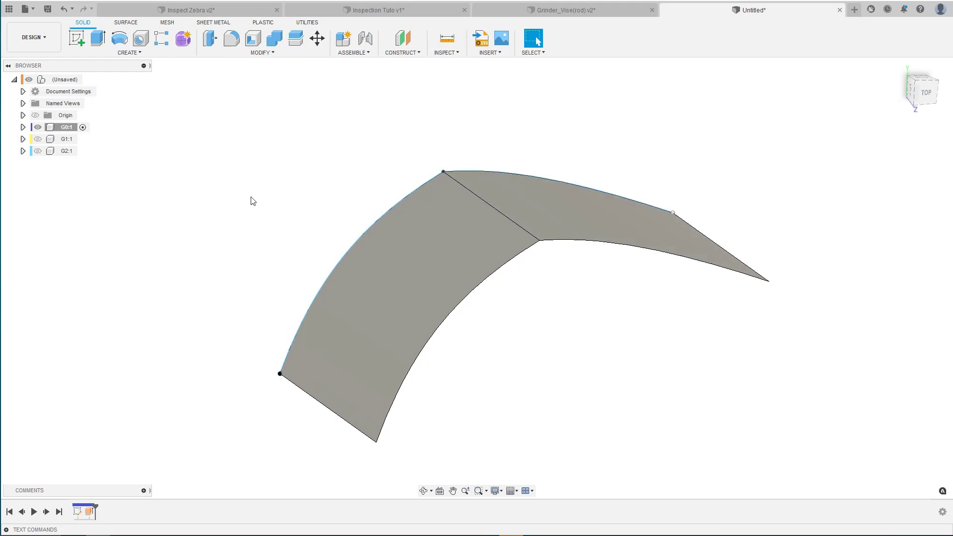
pyautogui.keyDown('shift'); pyautogui.moveTo(251, 198); pyautogui.dragTo(323, 129, button='middle'); pyautogui.keyUp('shift')
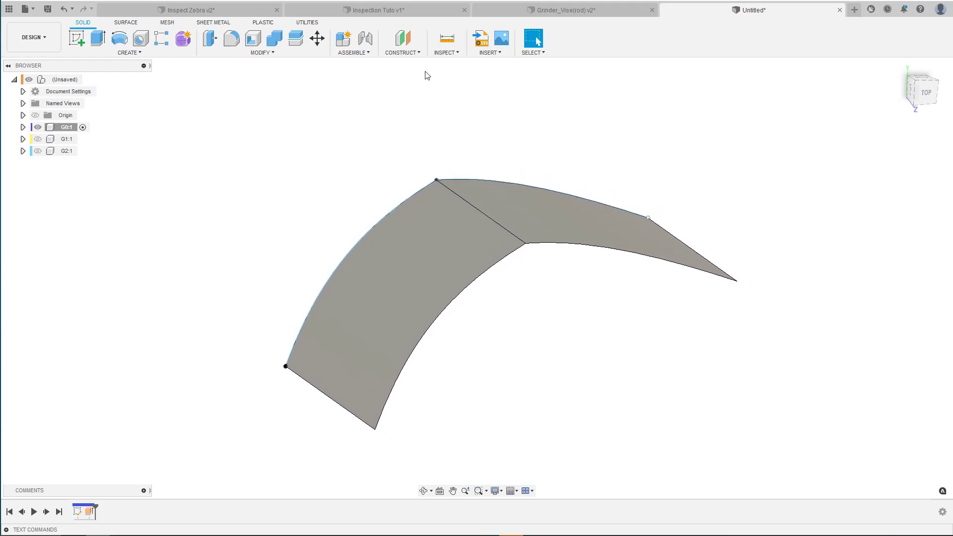
pyautogui.click(446, 52)
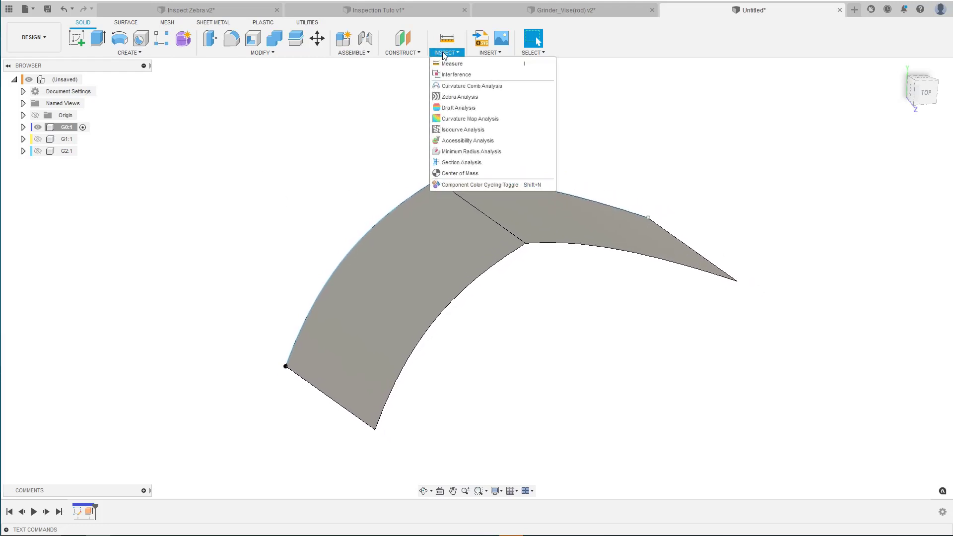
pyautogui.click(451, 86)
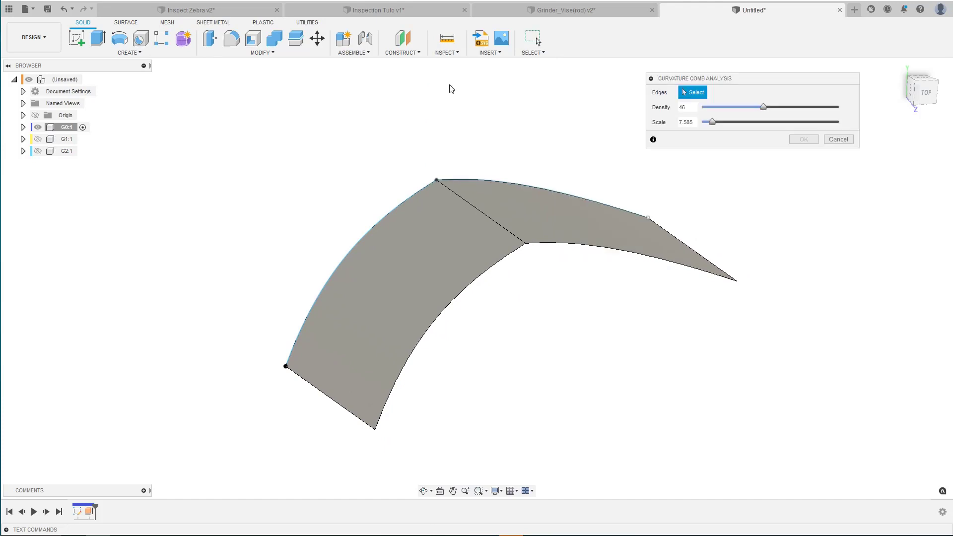
pyautogui.click(409, 198)
pyautogui.click(464, 179)
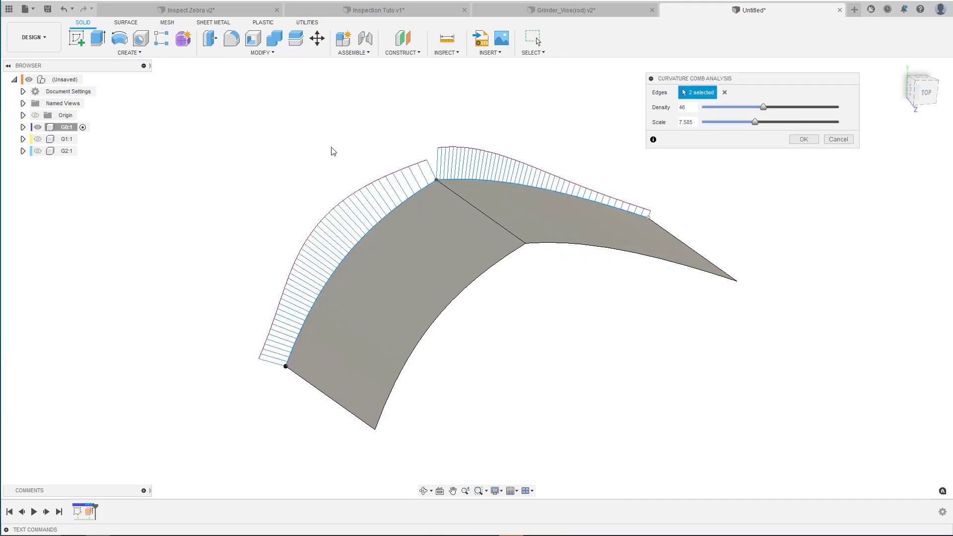
# Examine the curvature combs on both sides of the G0 joint from several angles, and accept the analysis.
pyautogui.scroll(5, 334, 151)
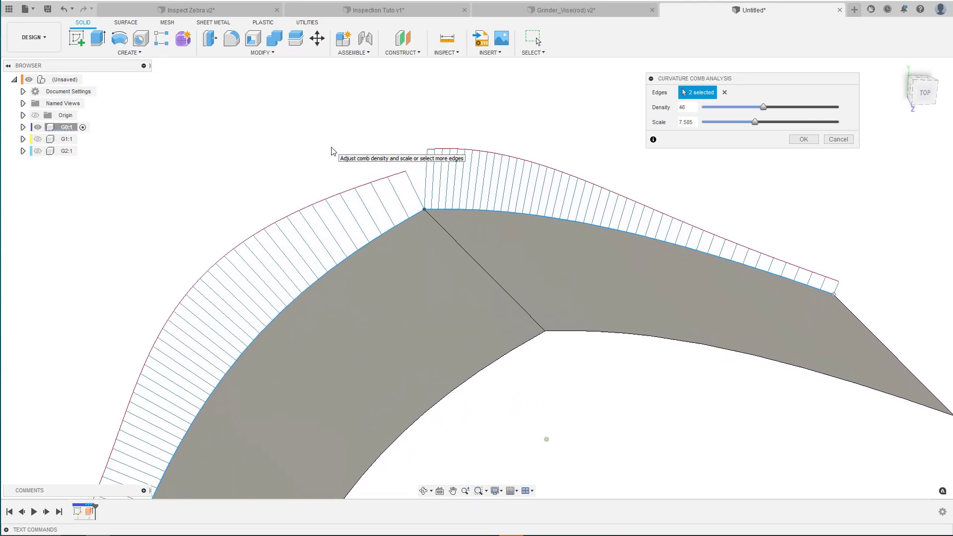
pyautogui.scroll(2, 318, 157)
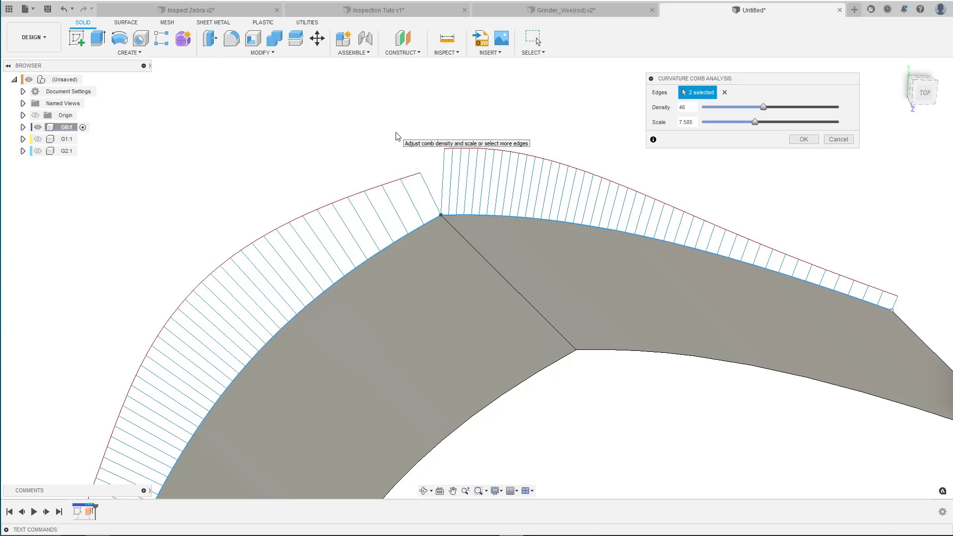
pyautogui.scroll(-5, 390, 219)
pyautogui.keyDown('shift'); pyautogui.moveTo(390, 220); pyautogui.dragTo(376, 325, button='middle'); pyautogui.keyUp('shift')
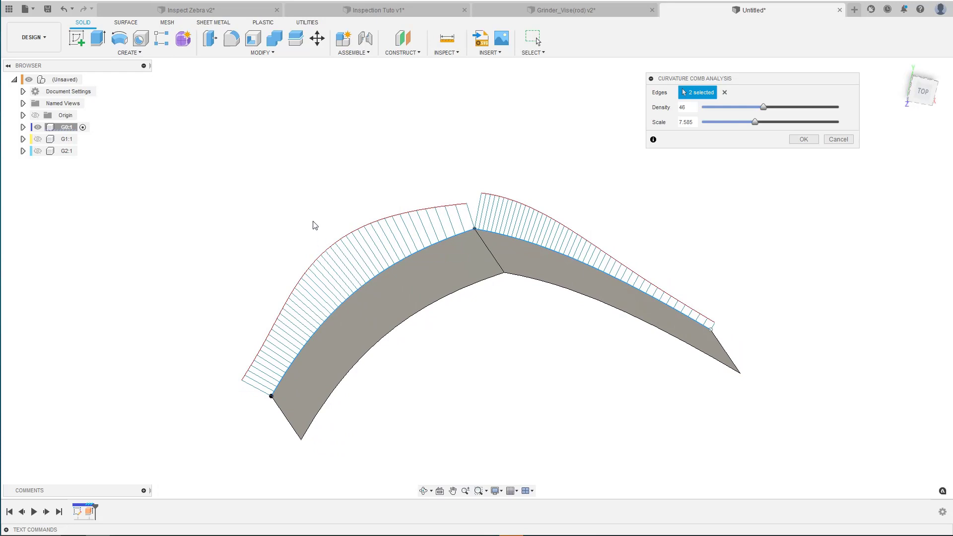
pyautogui.keyDown('shift'); pyautogui.moveTo(313, 225); pyautogui.dragTo(402, 206, button='middle'); pyautogui.keyUp('shift')
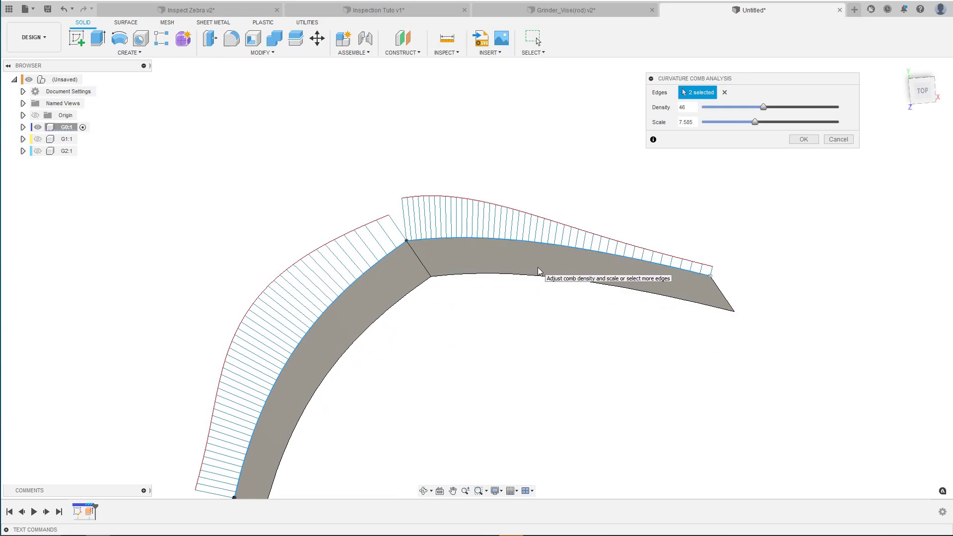
pyautogui.keyDown('shift'); pyautogui.moveTo(539, 268); pyautogui.dragTo(538, 268, button='middle'); pyautogui.keyUp('shift')
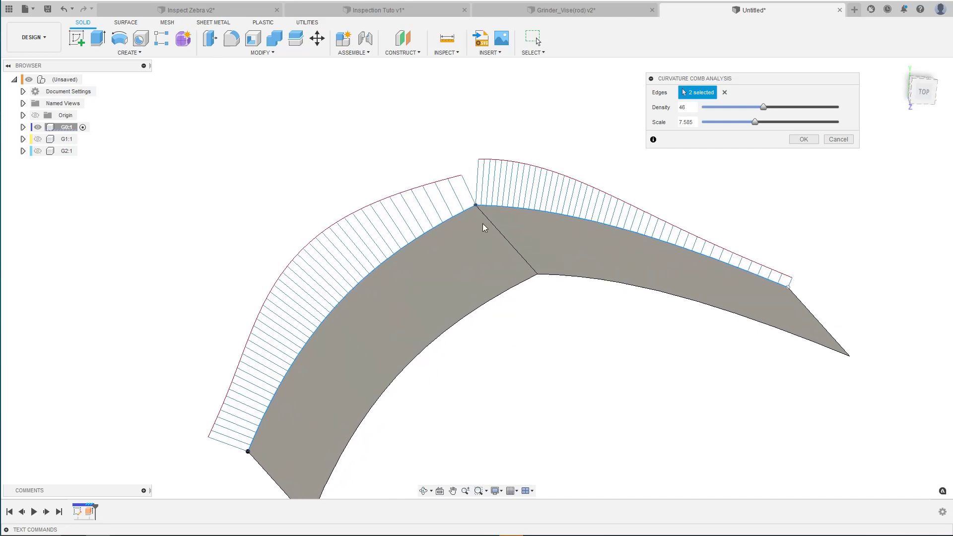
pyautogui.scroll(2, 493, 271)
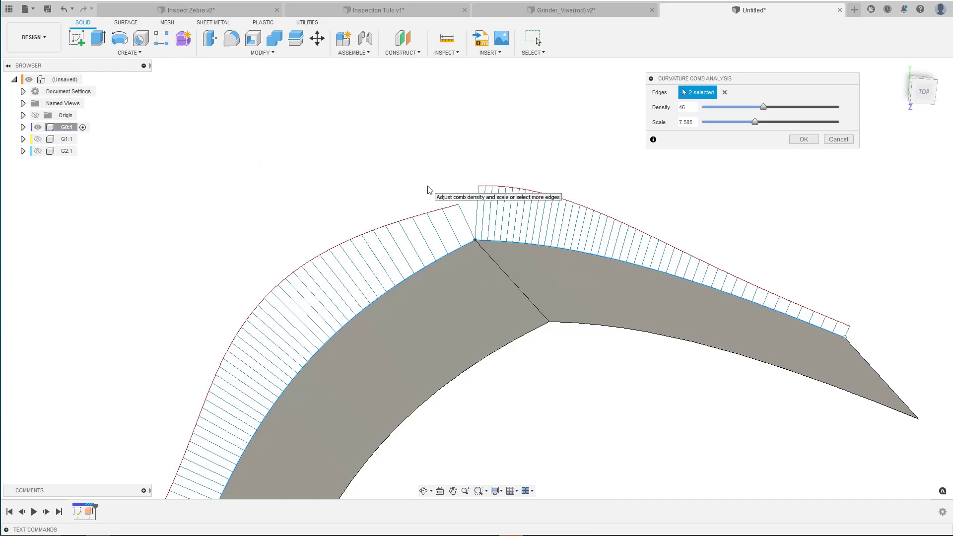
pyautogui.press('Return')
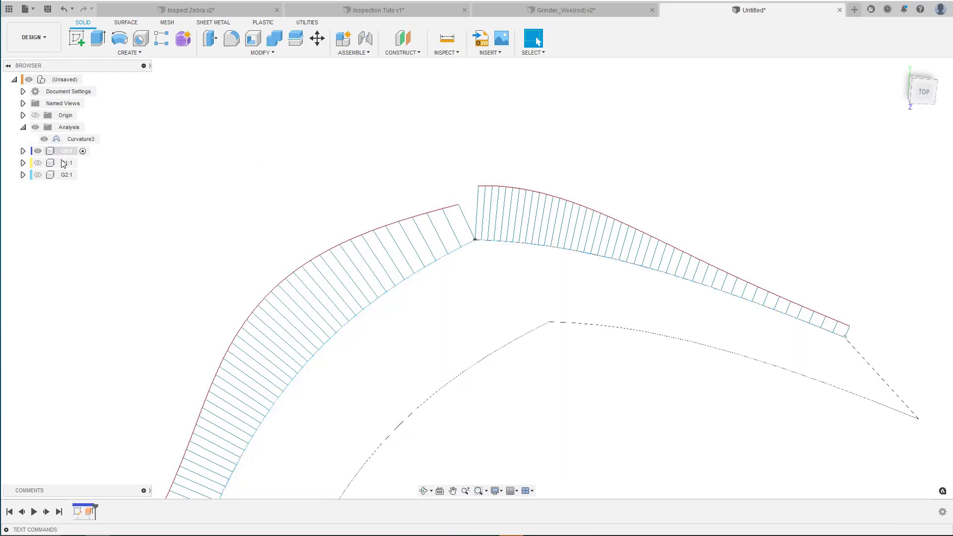
# Show component G1, hide component G0, and make G1 the active component.
pyautogui.click(38, 163)
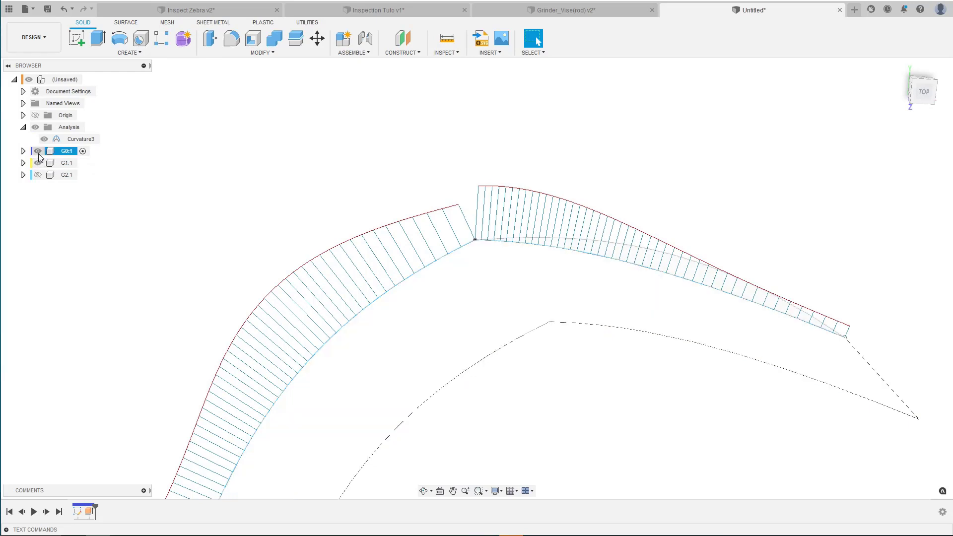
pyautogui.click(38, 150)
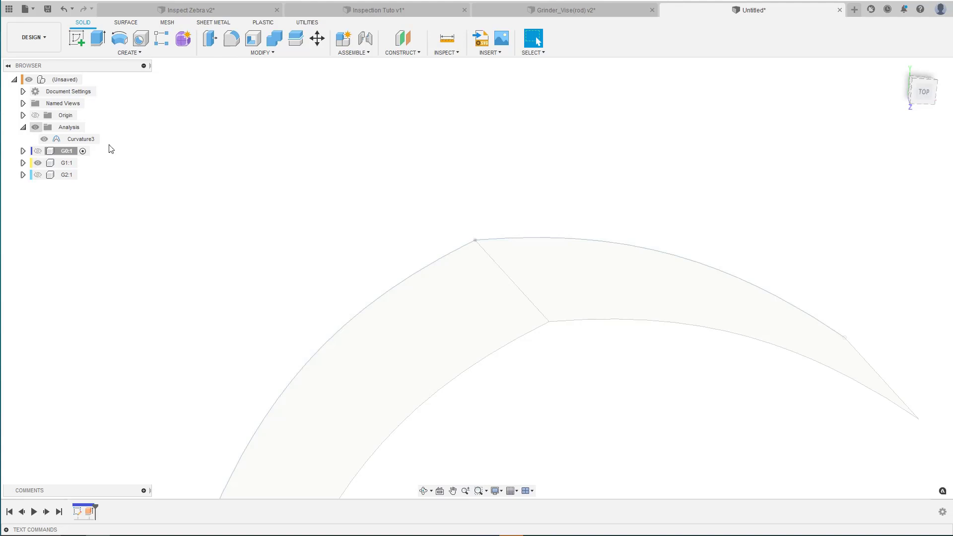
pyautogui.doubleClick(65, 164)
pyautogui.click(291, 151)
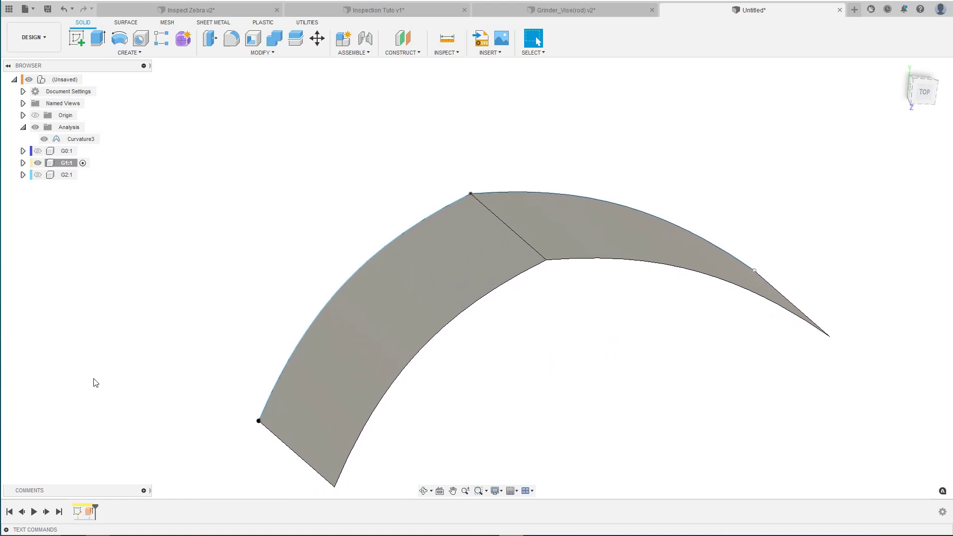
# Edit the G1 sketch, apply a tangent constraint between the two curves at their shared point, and finish the sketch.
pyautogui.rightClick(77, 515)
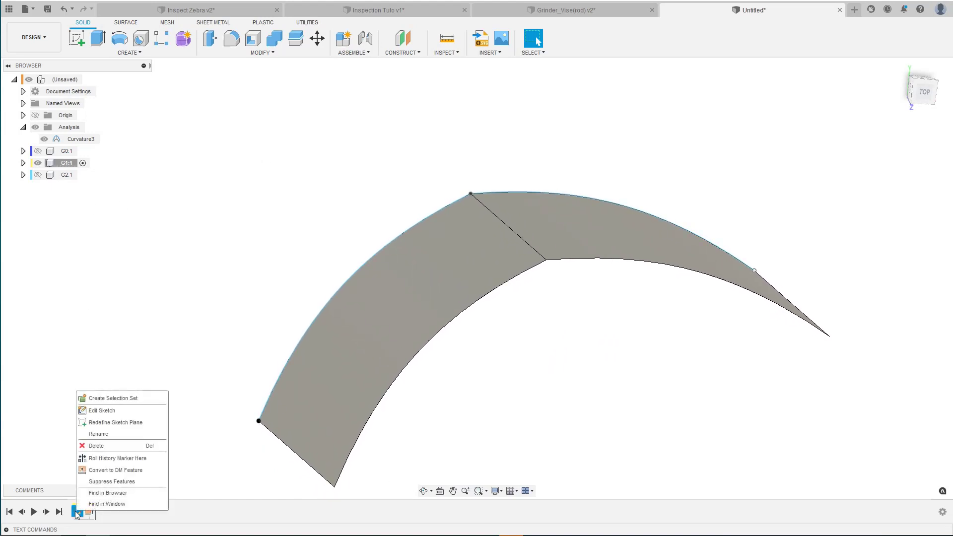
pyautogui.click(99, 409)
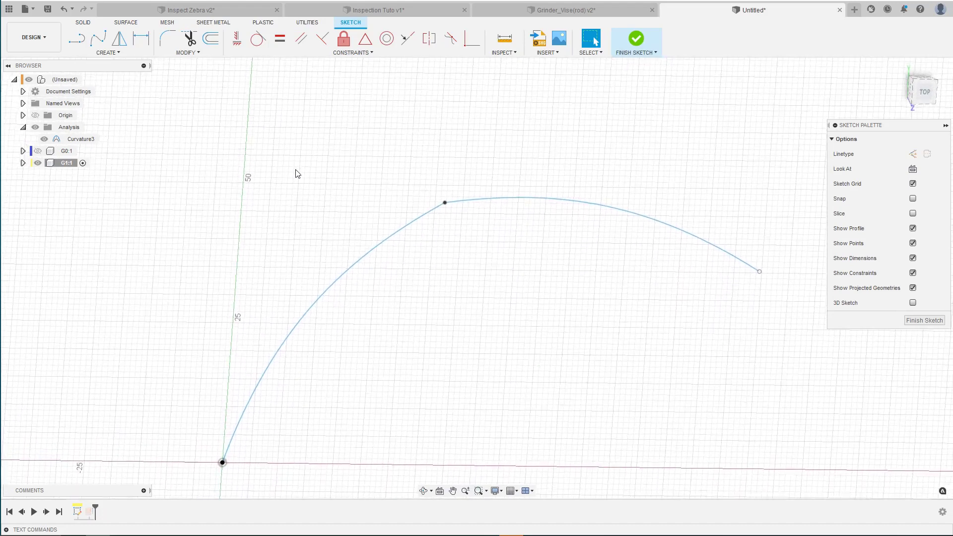
pyautogui.click(258, 38)
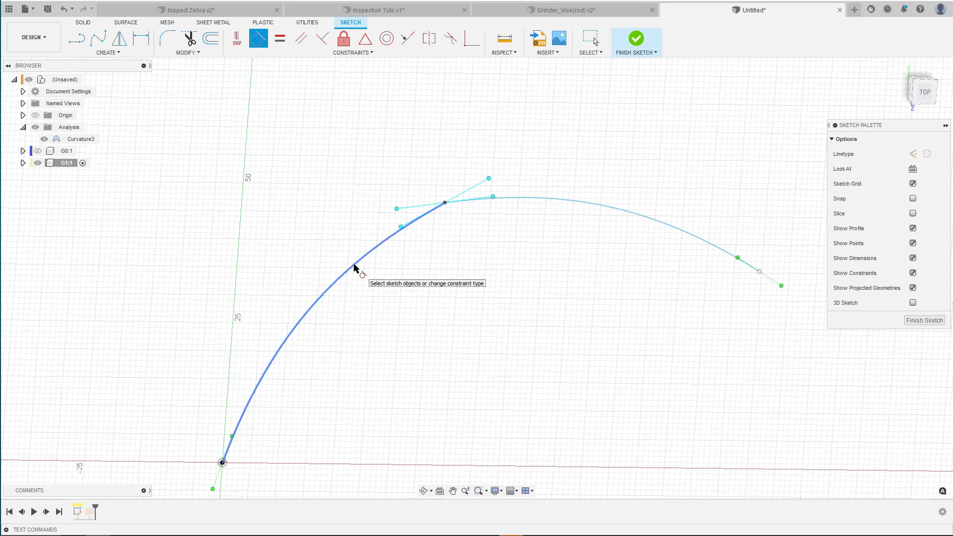
pyautogui.click(527, 201)
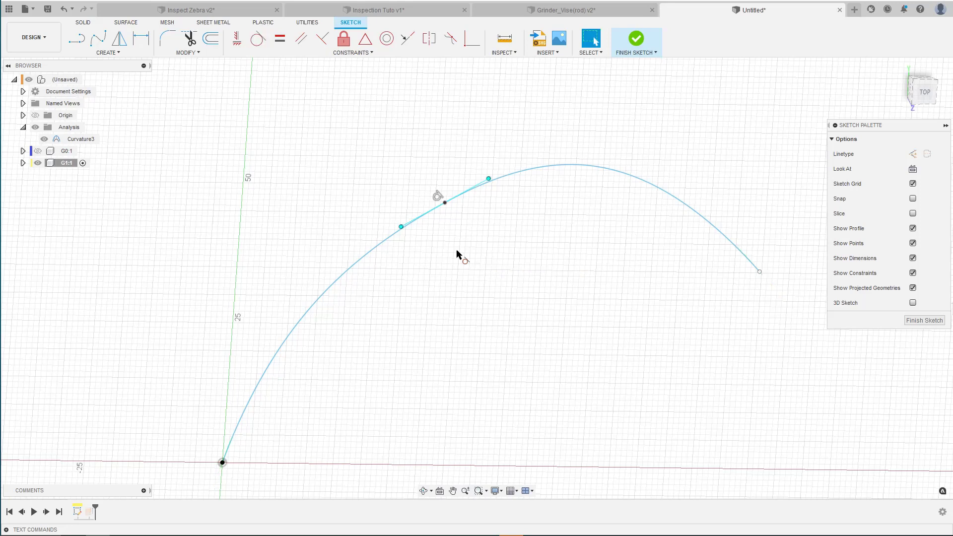
pyautogui.click(638, 40)
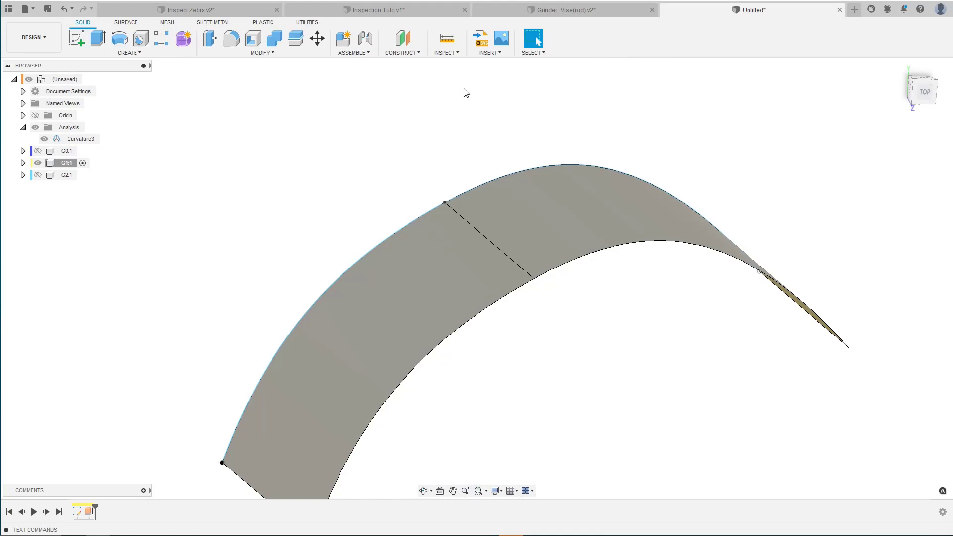
# Create a curvature comb analysis on the two adjoining curved edges of G1 and inspect the combs at the joint.
pyautogui.click(446, 52)
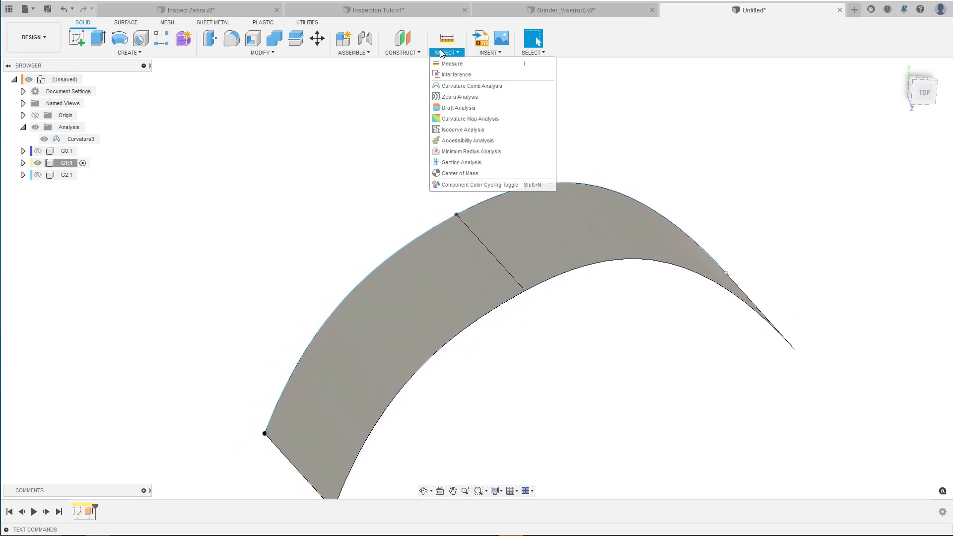
pyautogui.click(456, 86)
pyautogui.click(422, 238)
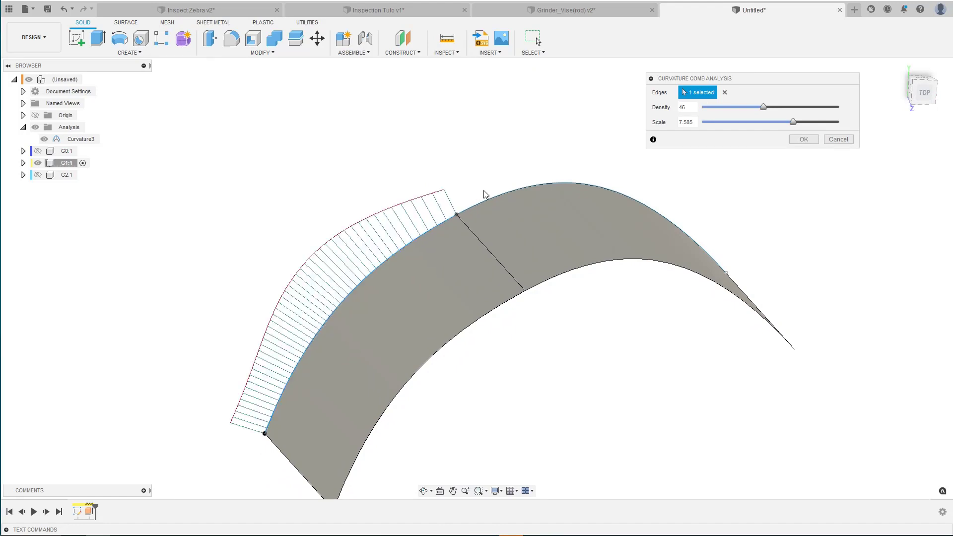
pyautogui.click(491, 200)
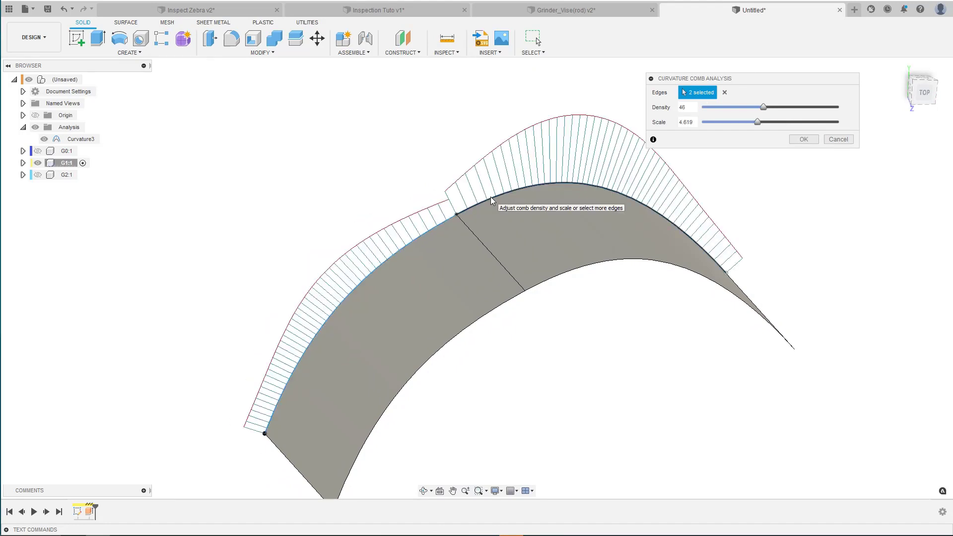
pyautogui.press('Return')
pyautogui.scroll(5, 490, 197)
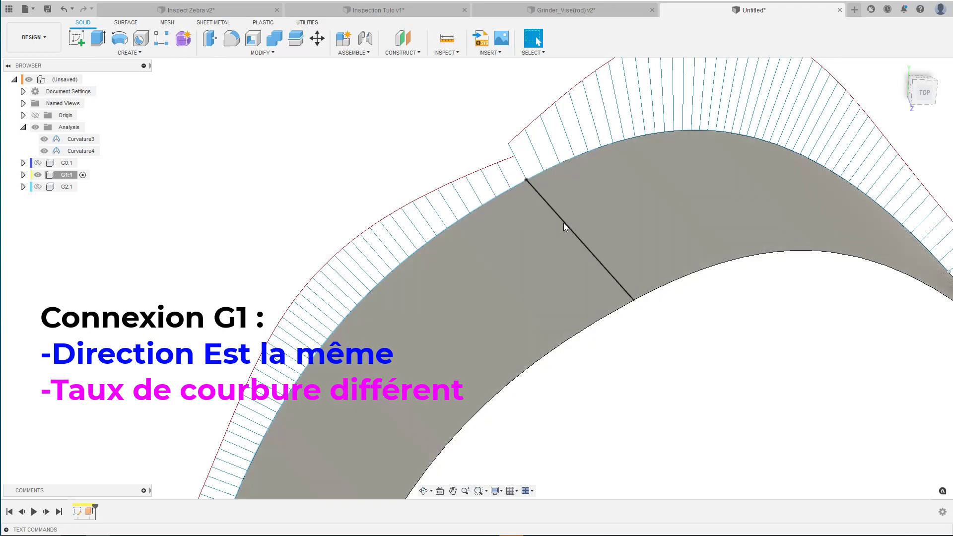
pyautogui.scroll(-3, 564, 222)
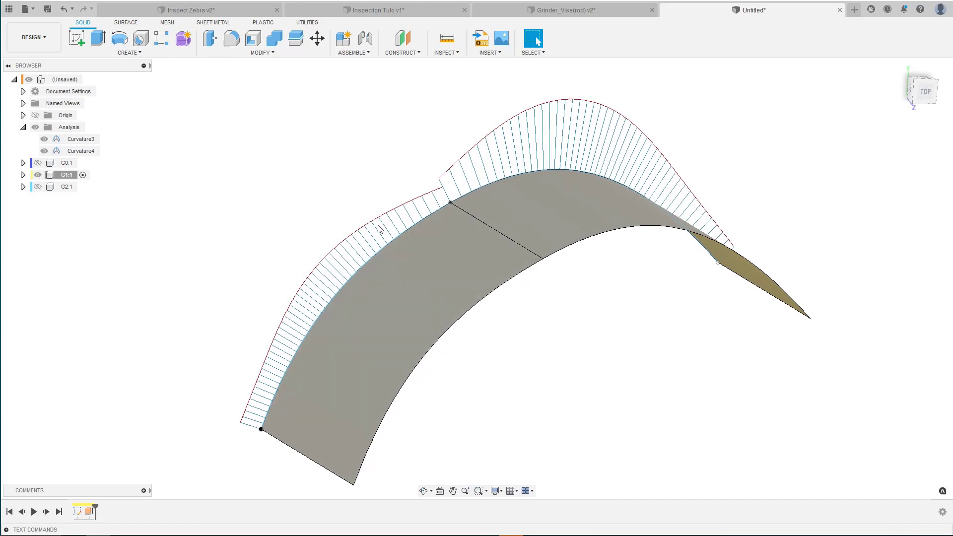
# Hide component G1, show component G2, and make G2 the active component.
pyautogui.click(37, 175)
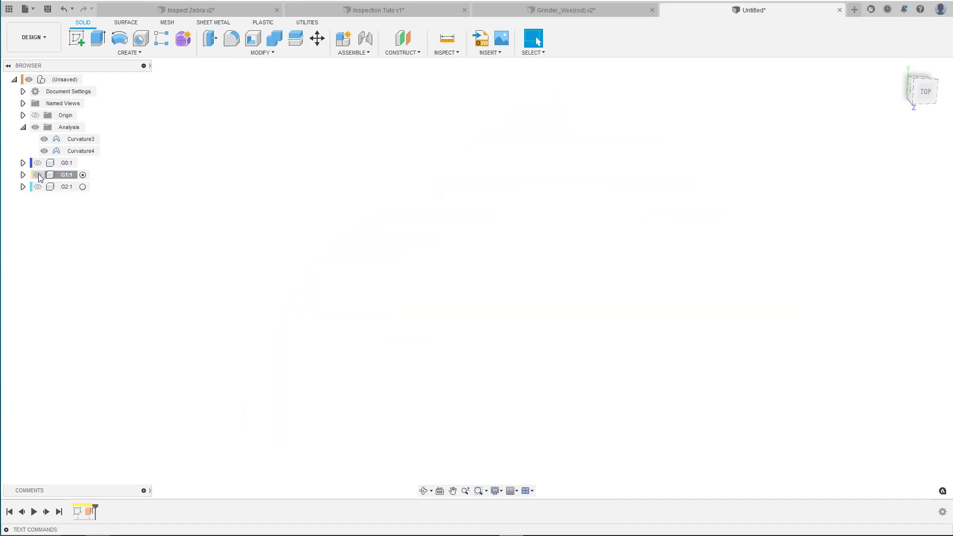
pyautogui.click(37, 186)
pyautogui.click(83, 187)
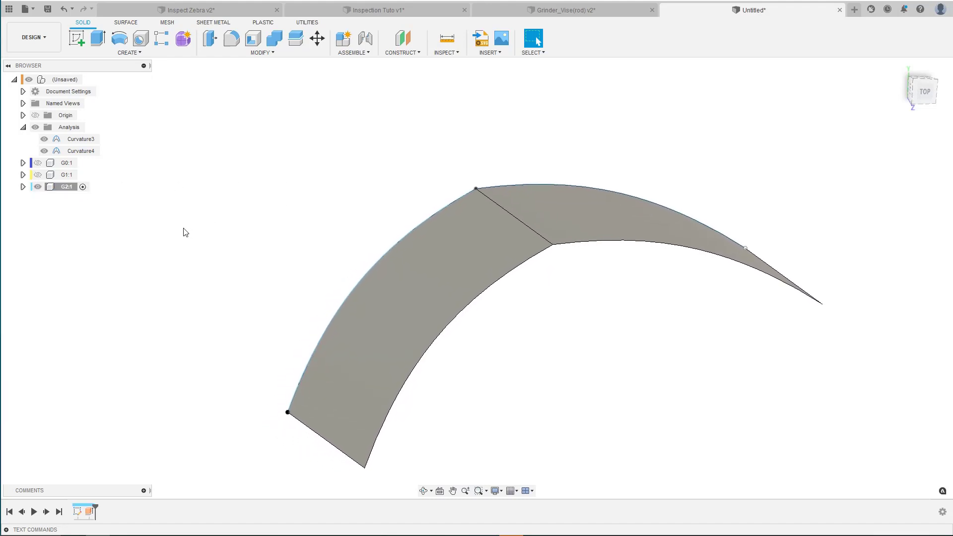
# Edit the G2 sketch, apply a curvature (G2) constraint between the two curves at their shared point, and finish the sketch.
pyautogui.rightClick(78, 512)
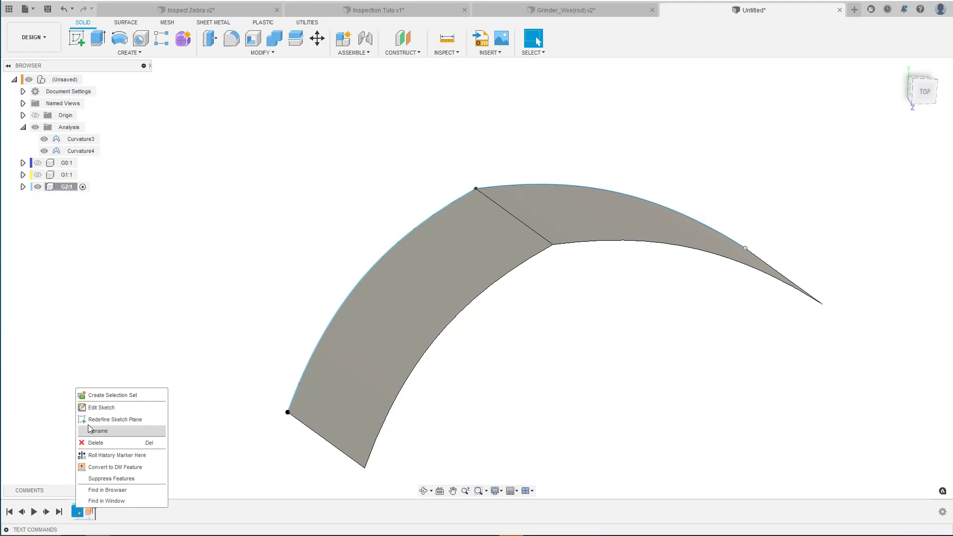
pyautogui.click(99, 407)
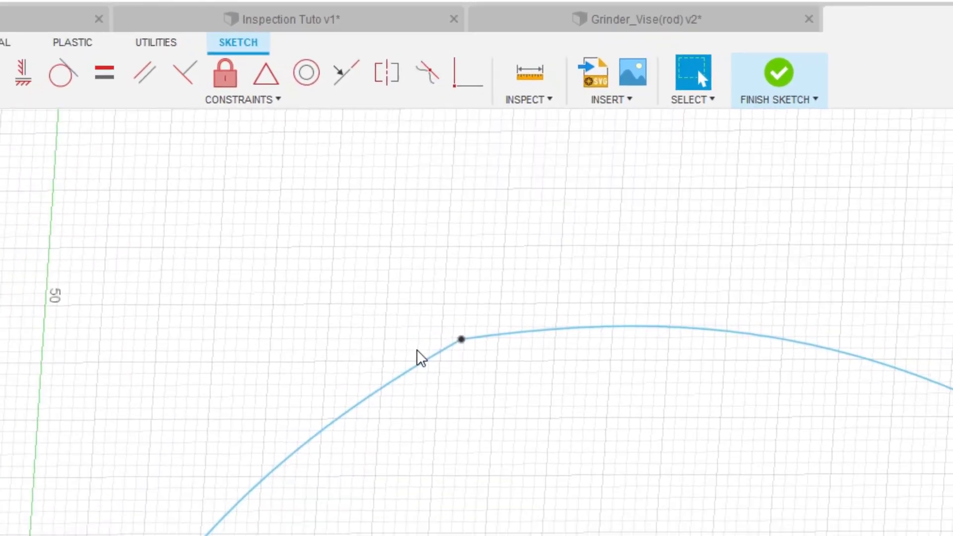
pyautogui.click(435, 204)
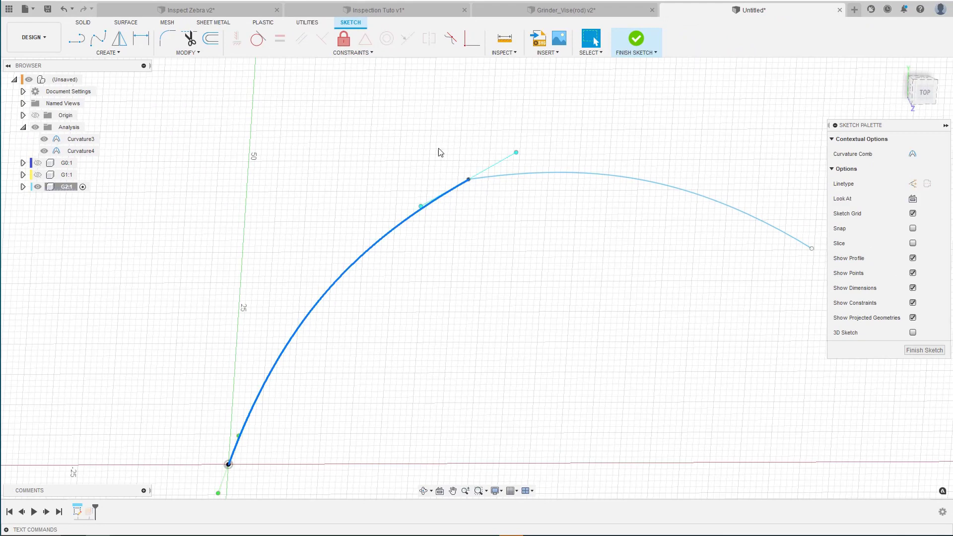
pyautogui.click(449, 39)
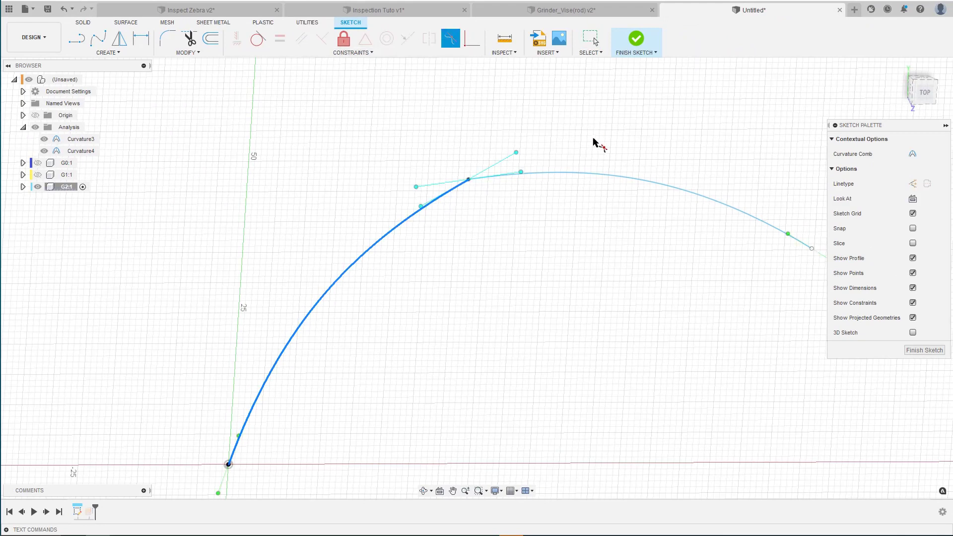
pyautogui.click(602, 176)
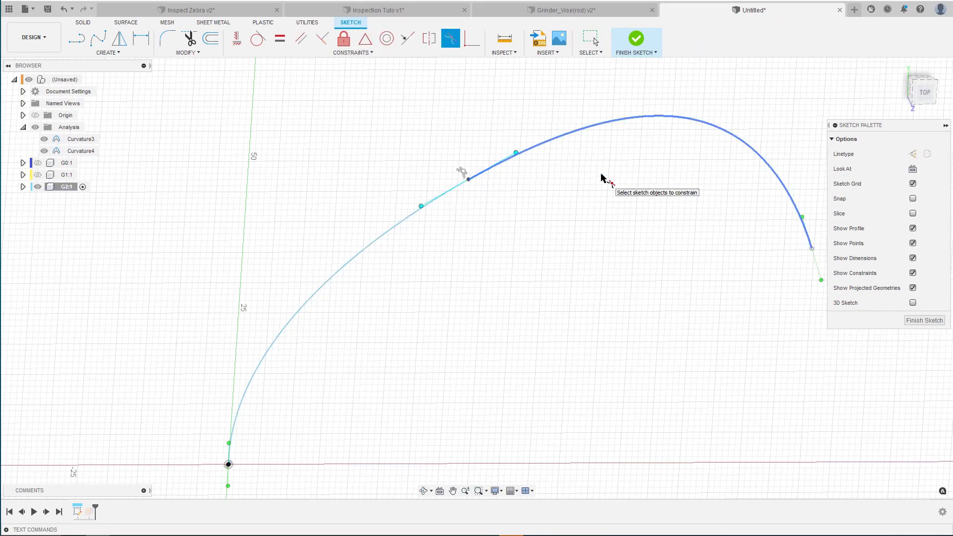
pyautogui.click(636, 38)
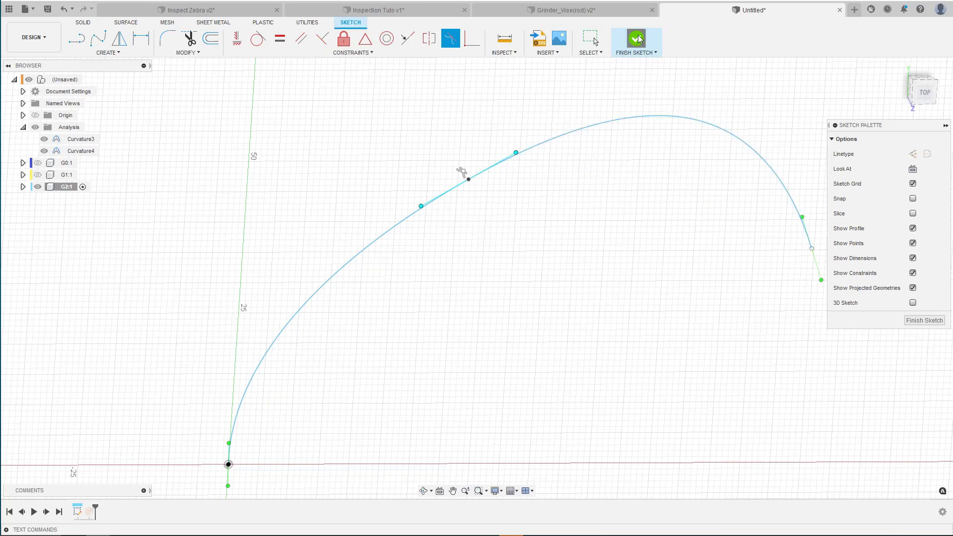
# Create a curvature comb analysis on the two adjoining curved edges of G2, inspect the combs at the joint, and accept it.
pyautogui.scroll(-5, 374, 237)
pyautogui.scroll(1, 374, 236)
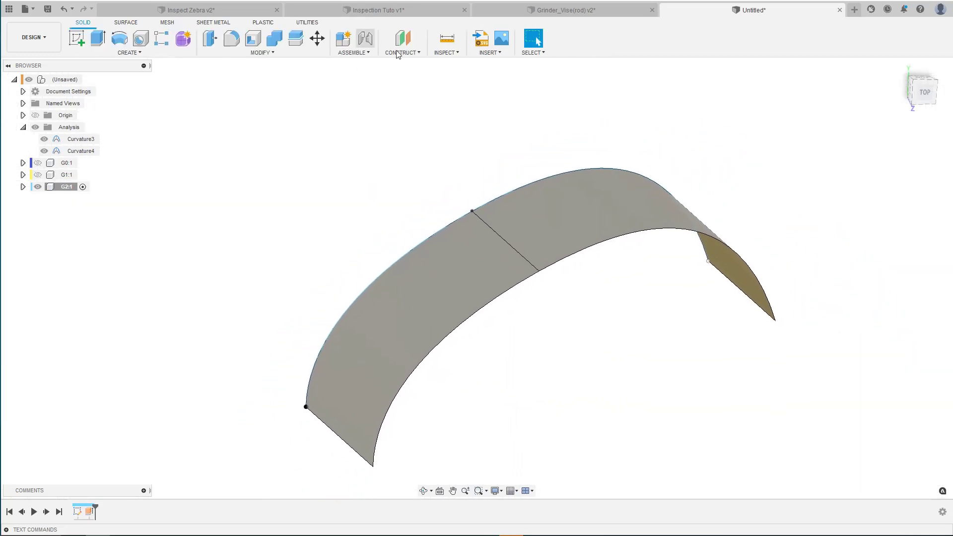
pyautogui.click(444, 53)
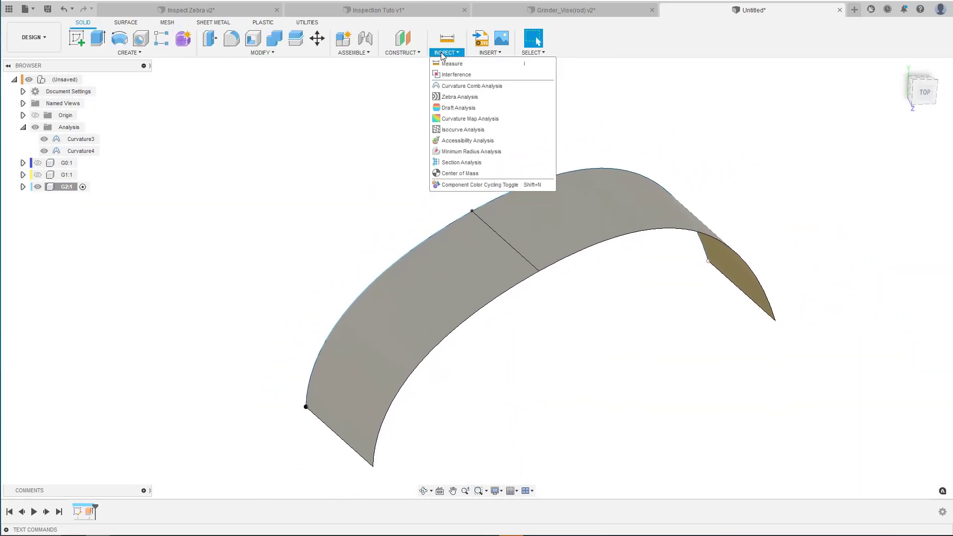
pyautogui.click(449, 86)
pyautogui.click(447, 221)
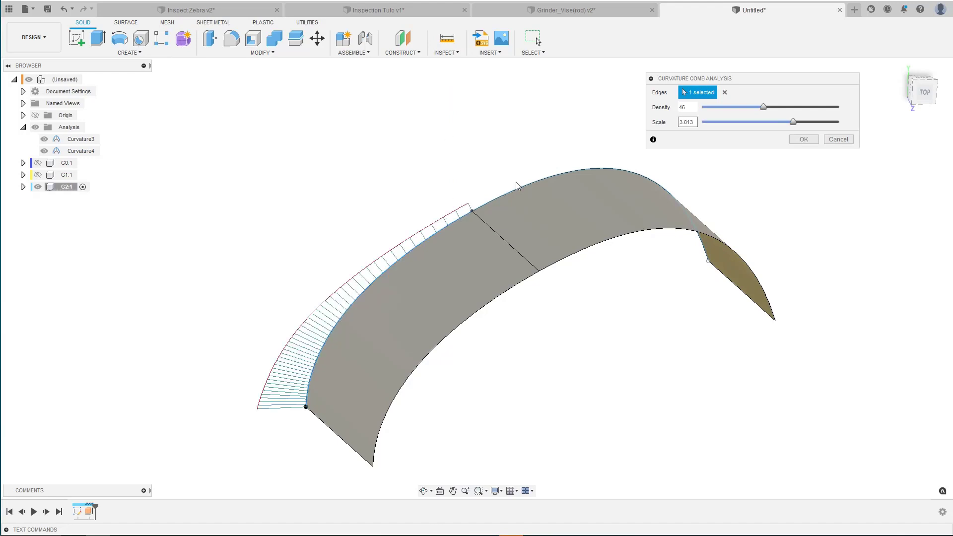
pyautogui.click(519, 192)
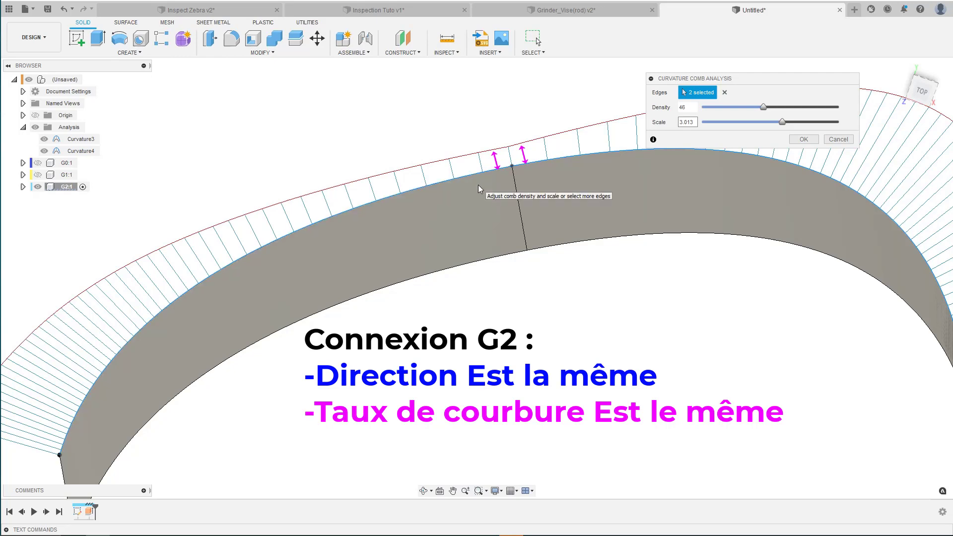
pyautogui.press('Return')
pyautogui.scroll(-5, 509, 296)
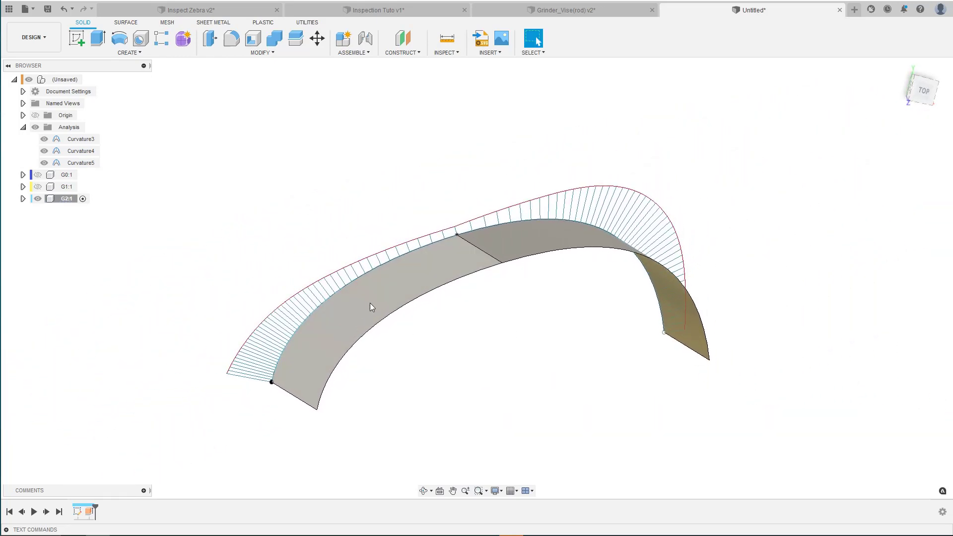
pyautogui.keyDown('shift'); pyautogui.moveTo(583, 242); pyautogui.dragTo(531, 201, button='middle'); pyautogui.keyUp('shift')
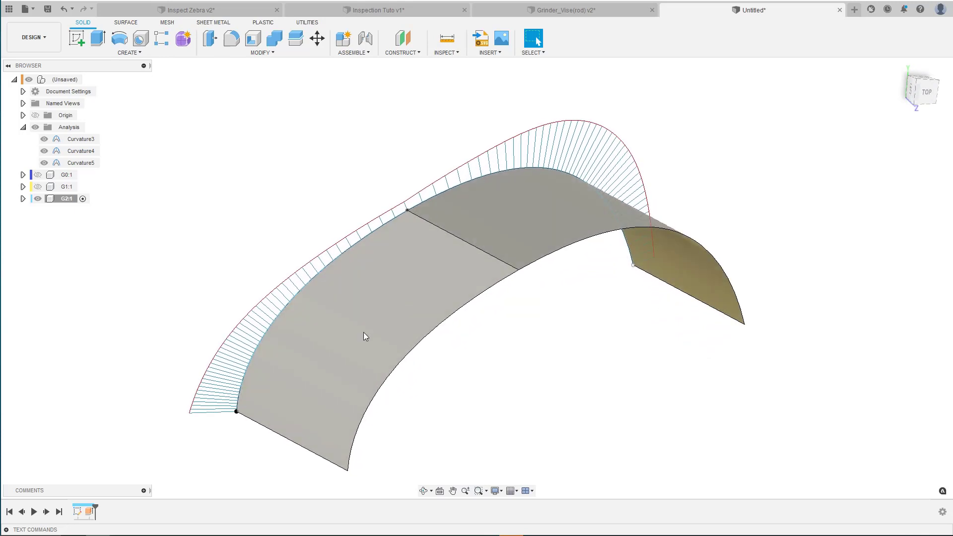
# Show component G0, hide component G2, and make the top-level assembly the active component.
pyautogui.click(440, 48)
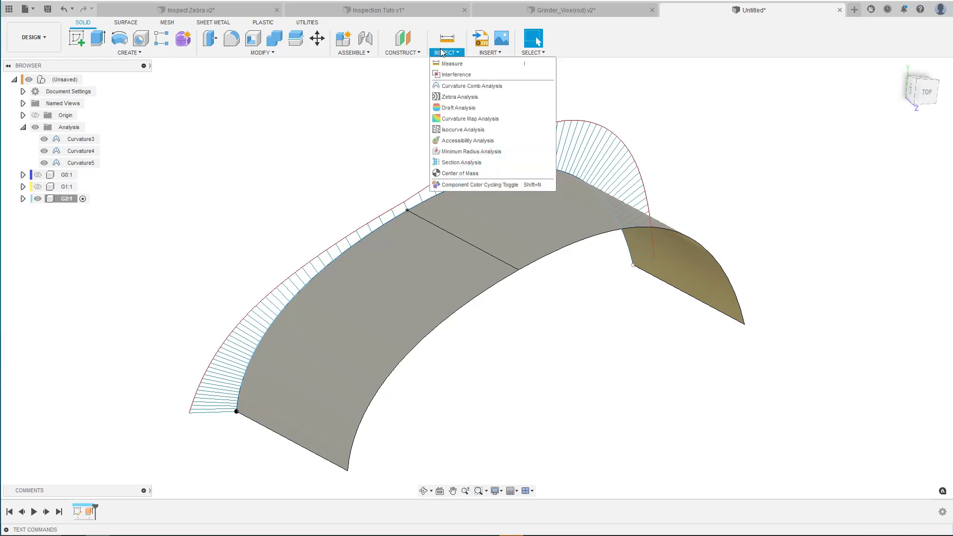
pyautogui.click(38, 174)
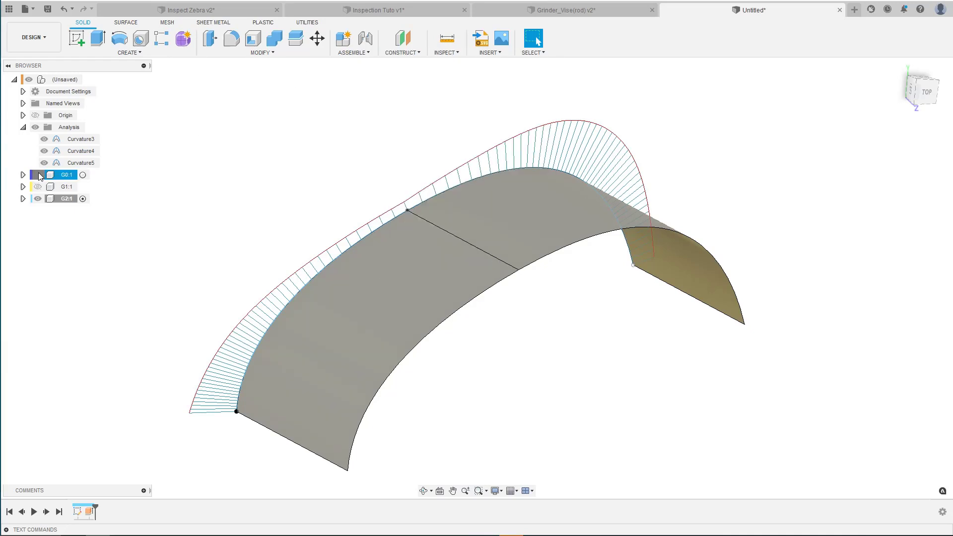
pyautogui.click(38, 198)
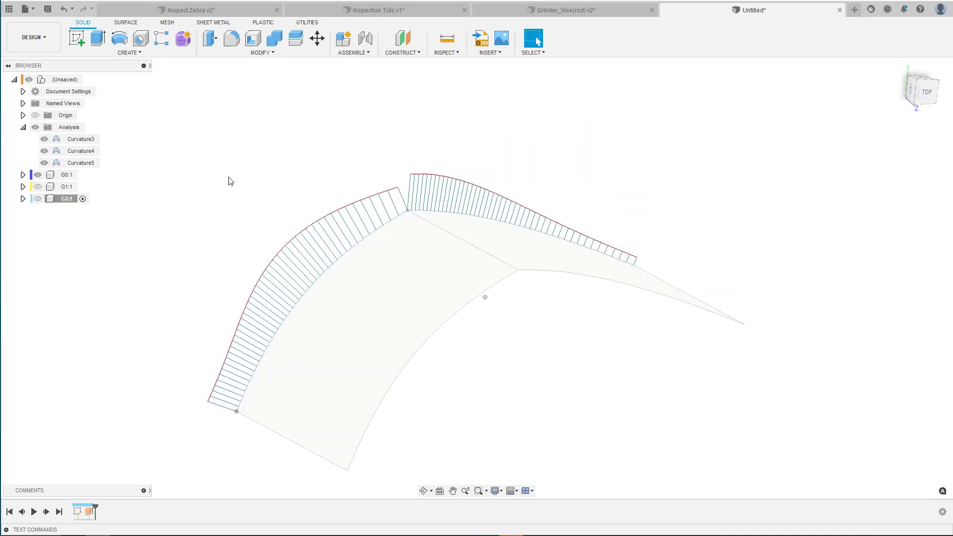
pyautogui.click(68, 176)
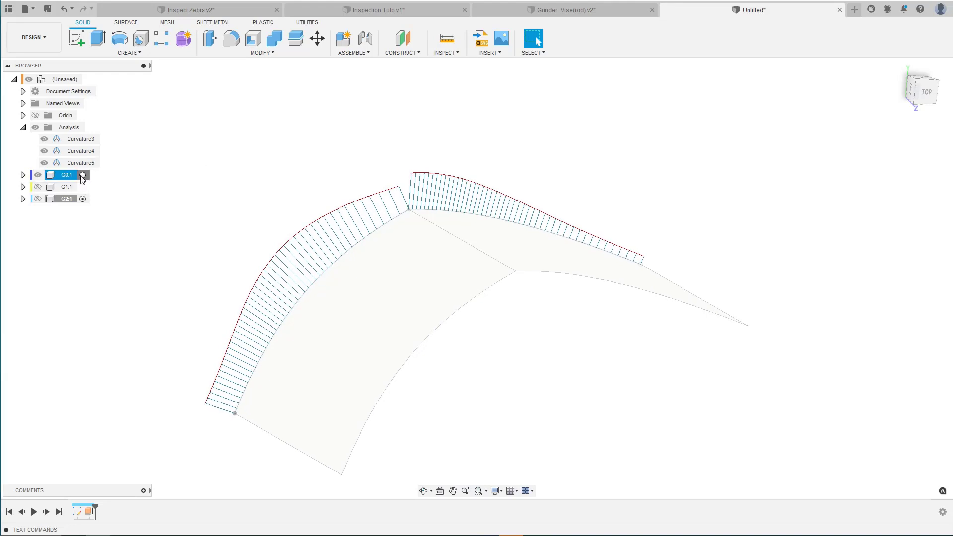
pyautogui.click(76, 78)
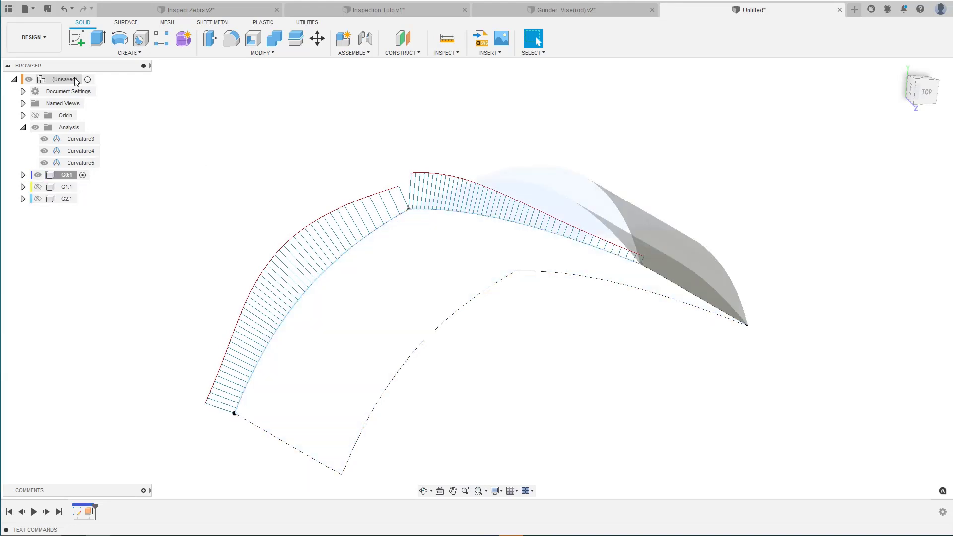
pyautogui.click(90, 79)
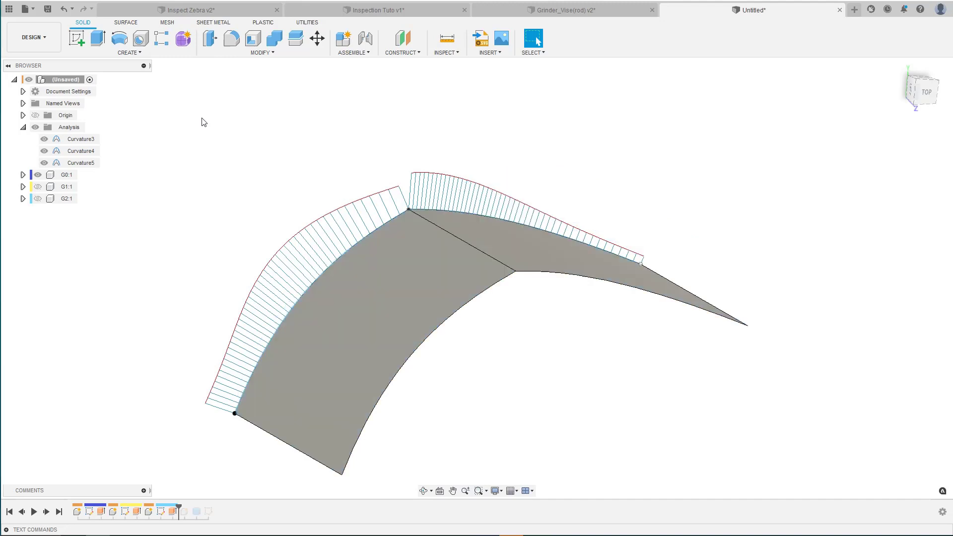
# Start a zebra analysis on the G0 body, unlock the stripes, and compare the vertical and horizontal stripe directions.
pyautogui.click(449, 54)
pyautogui.click(457, 97)
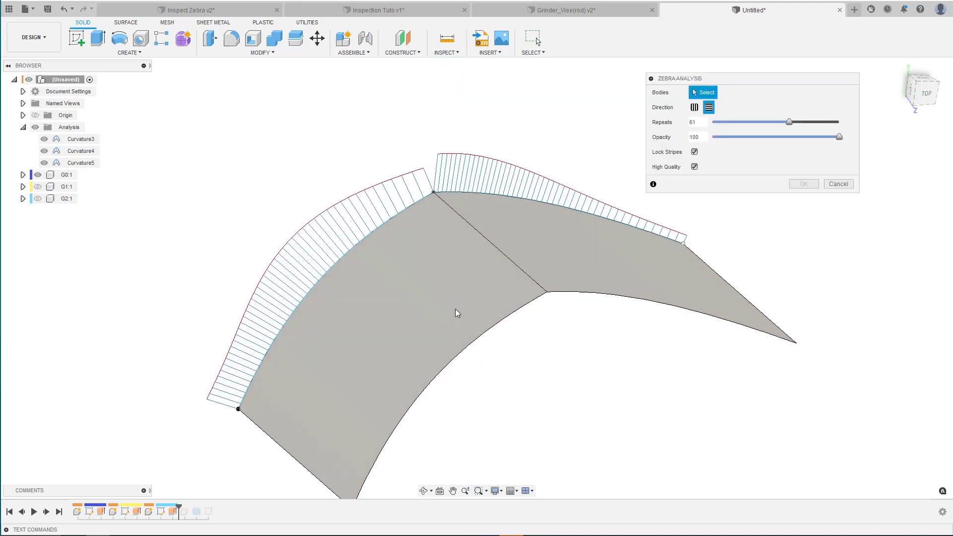
pyautogui.click(455, 313)
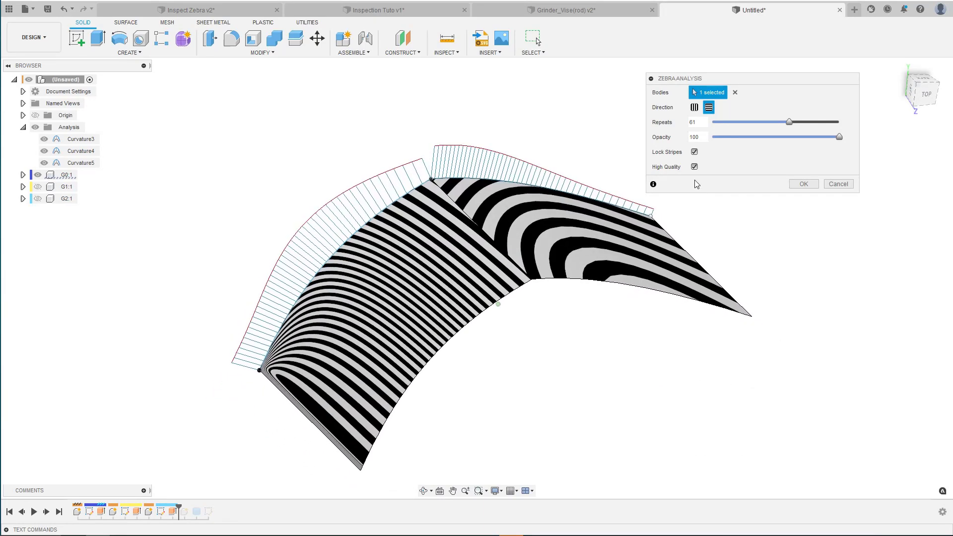
pyautogui.click(694, 152)
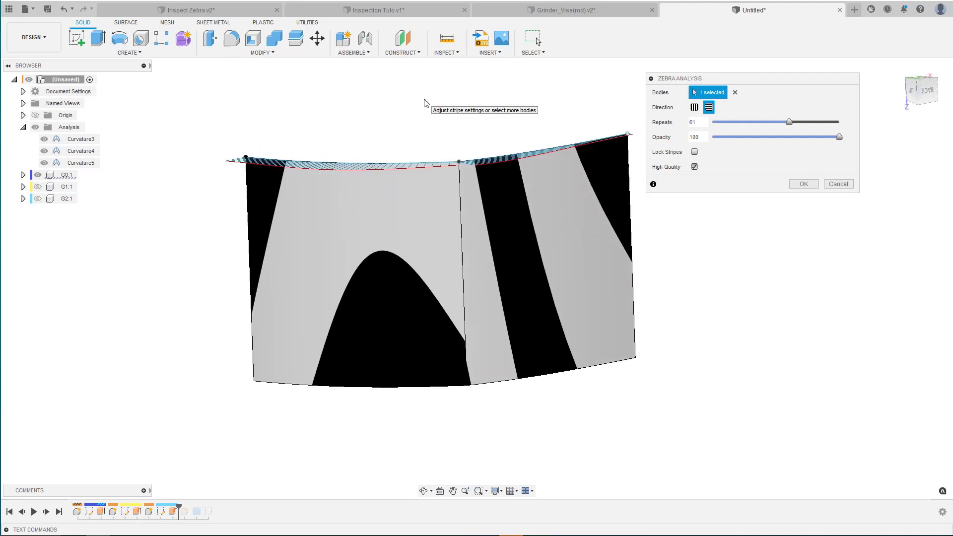
pyautogui.click(694, 107)
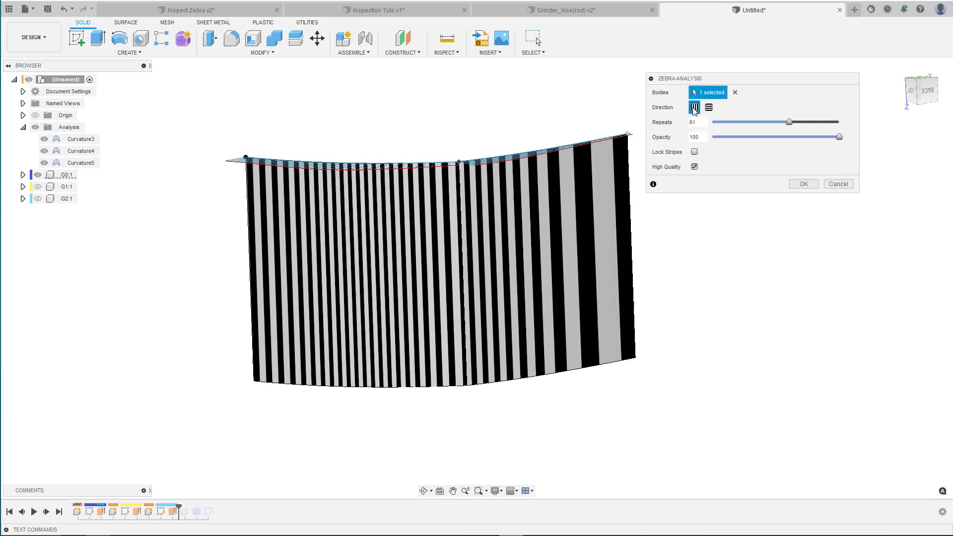
pyautogui.click(709, 107)
# Set the zebra stripes to 72 repeats and 98 opacity, lock them in place, and accept the G0 analysis.
pyautogui.moveTo(788, 123); pyautogui.dragTo(818, 133)
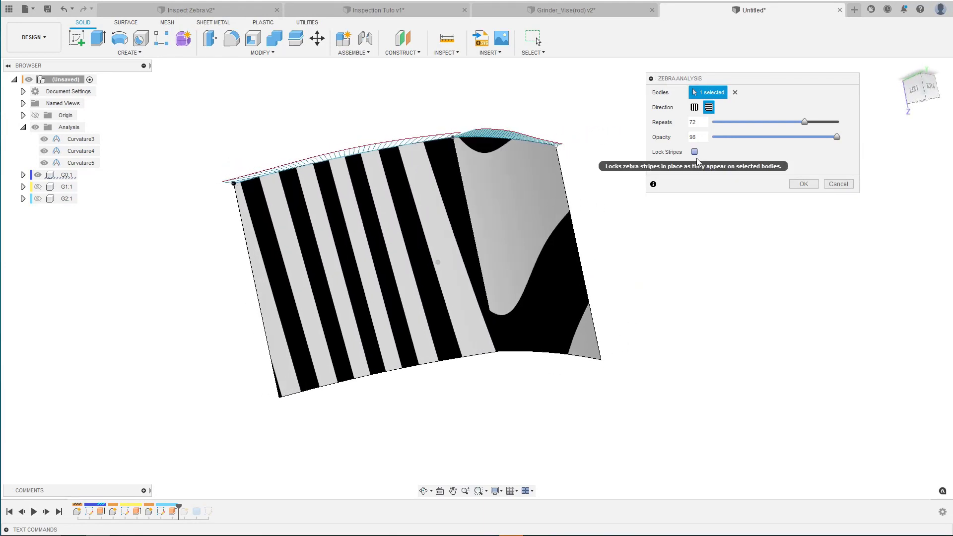
pyautogui.click(695, 151)
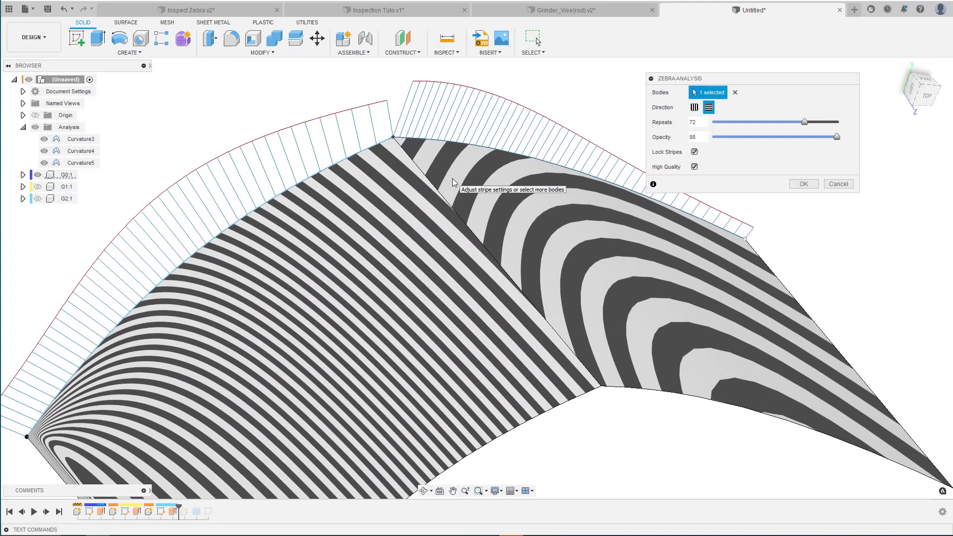
pyautogui.press('Return')
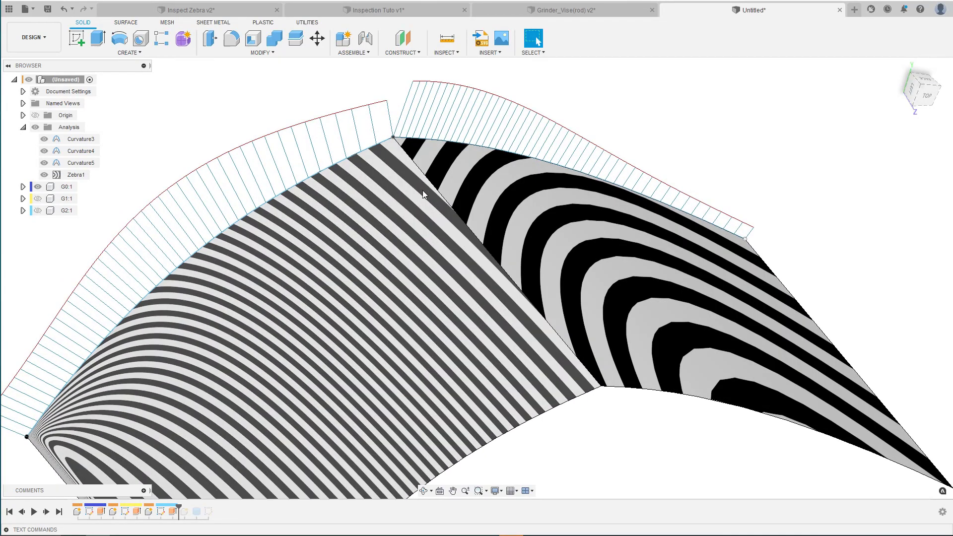
# Show component G1 and hide component G0.
pyautogui.press('F6')
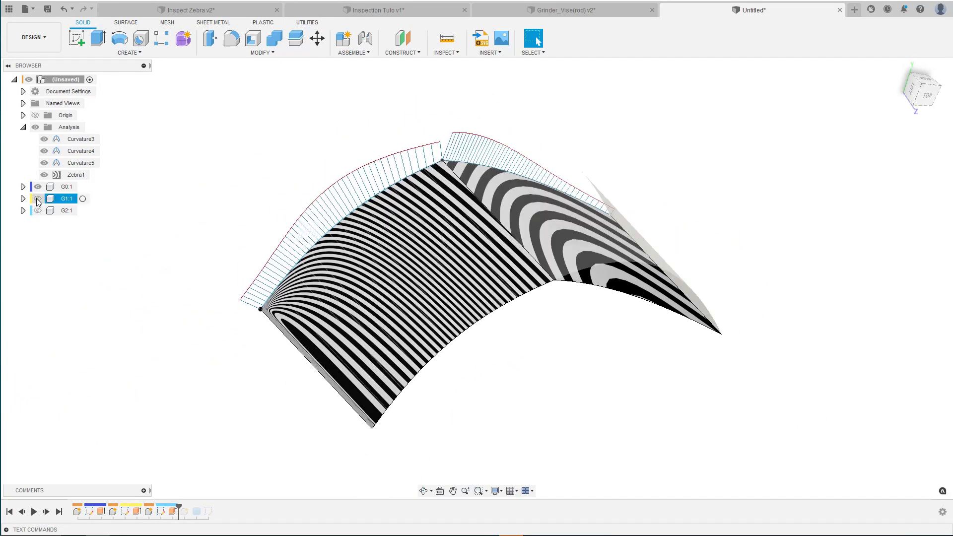
pyautogui.click(38, 199)
pyautogui.click(38, 186)
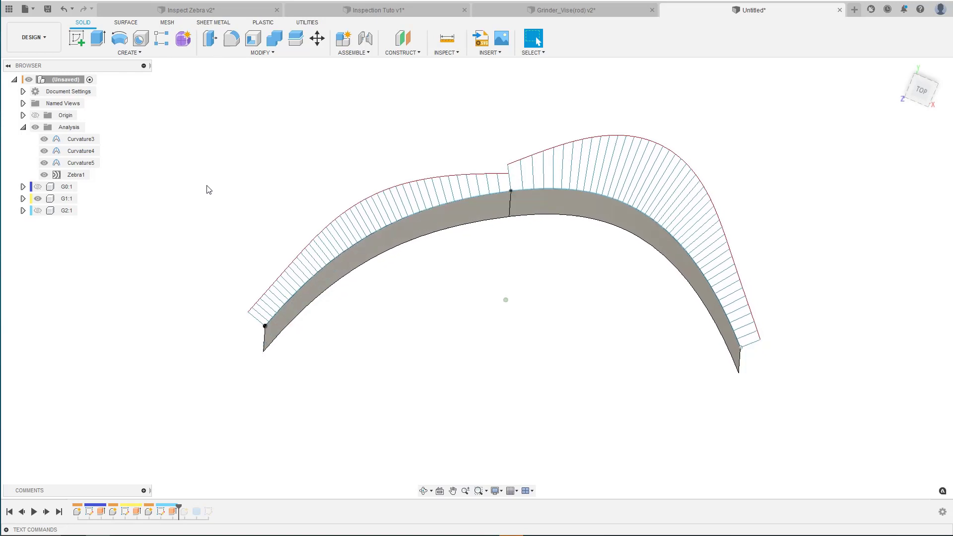
# Start a zebra analysis on the G1 body, unlock the stripes, and examine the pattern across the seam between its faces.
pyautogui.click(446, 52)
pyautogui.click(450, 97)
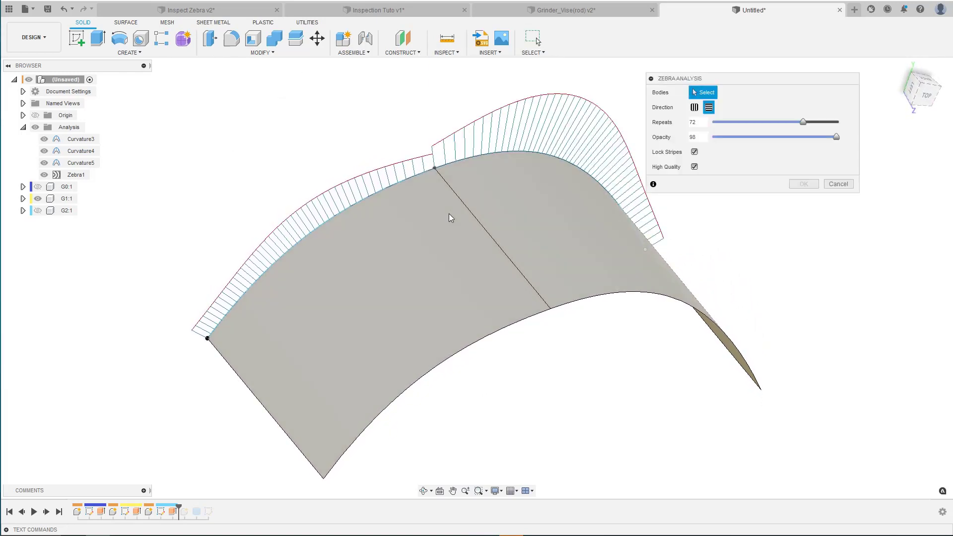
pyautogui.click(451, 215)
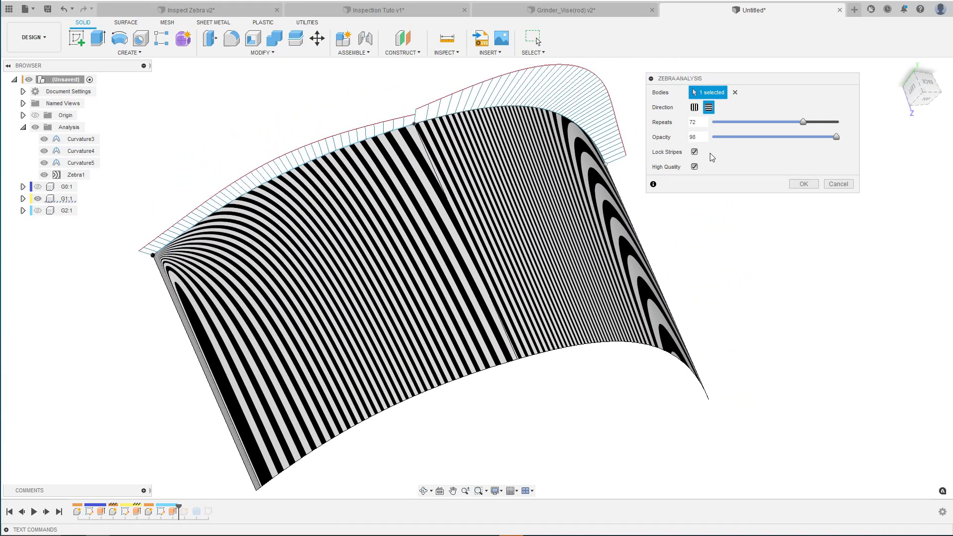
pyautogui.click(694, 152)
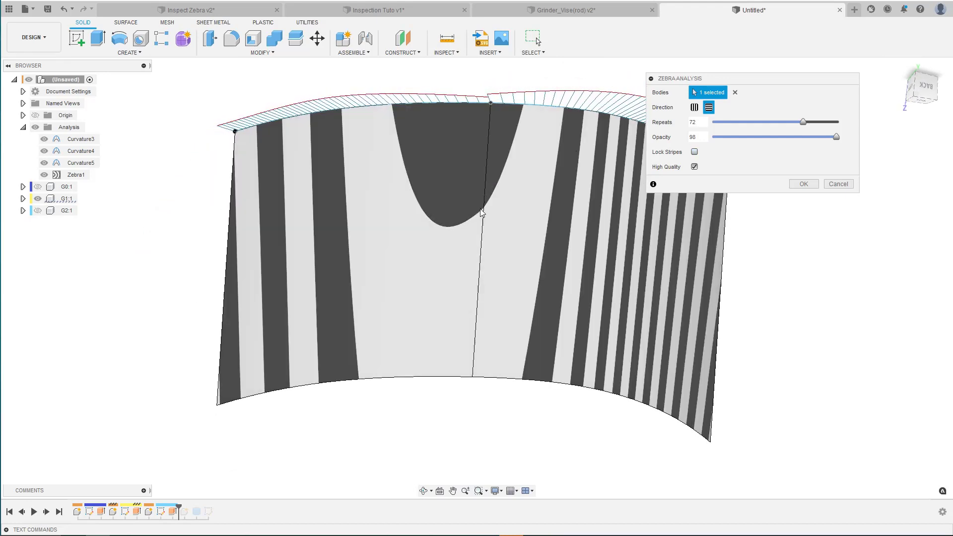
pyautogui.scroll(5, 485, 212)
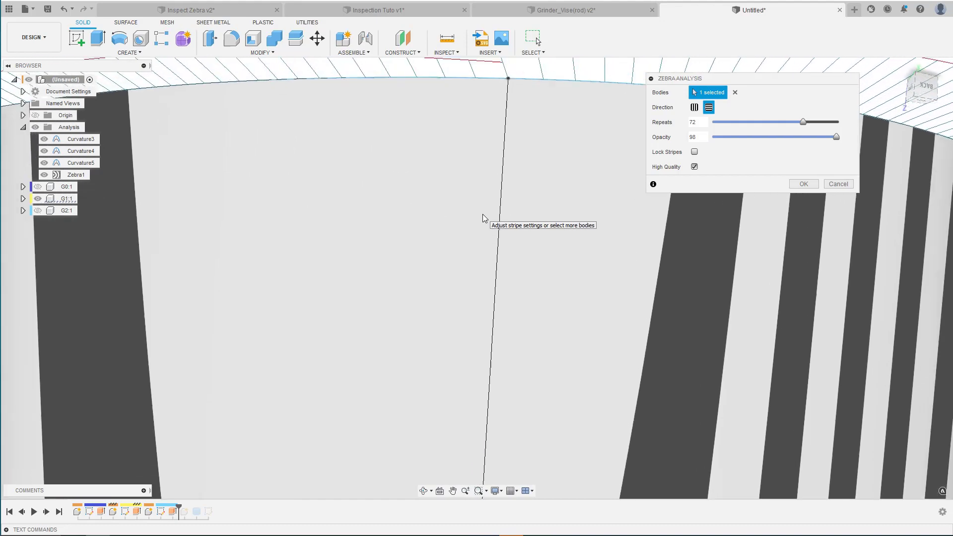
pyautogui.scroll(-10, 485, 218)
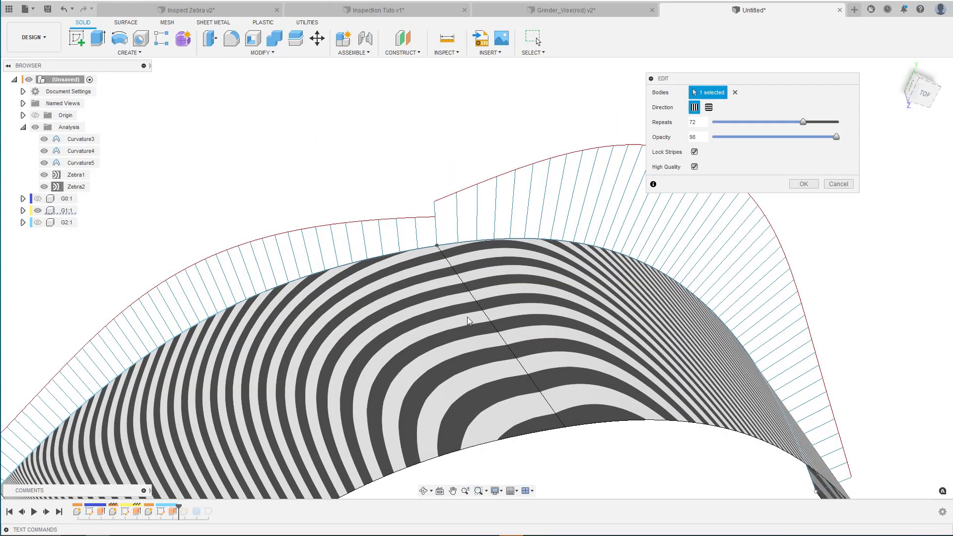
# Examine the locked vertical stripes close up where they cross the G1 seam, and accept the edited zebra analysis.
pyautogui.scroll(5, 503, 348)
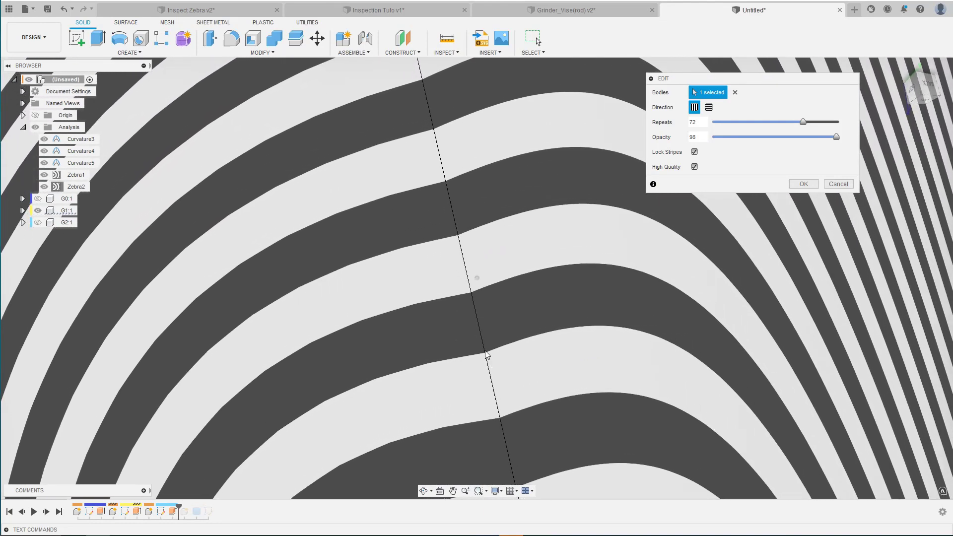
pyautogui.keyDown('shift'); pyautogui.moveTo(485, 354); pyautogui.dragTo(462, 306, button='middle'); pyautogui.keyUp('shift')
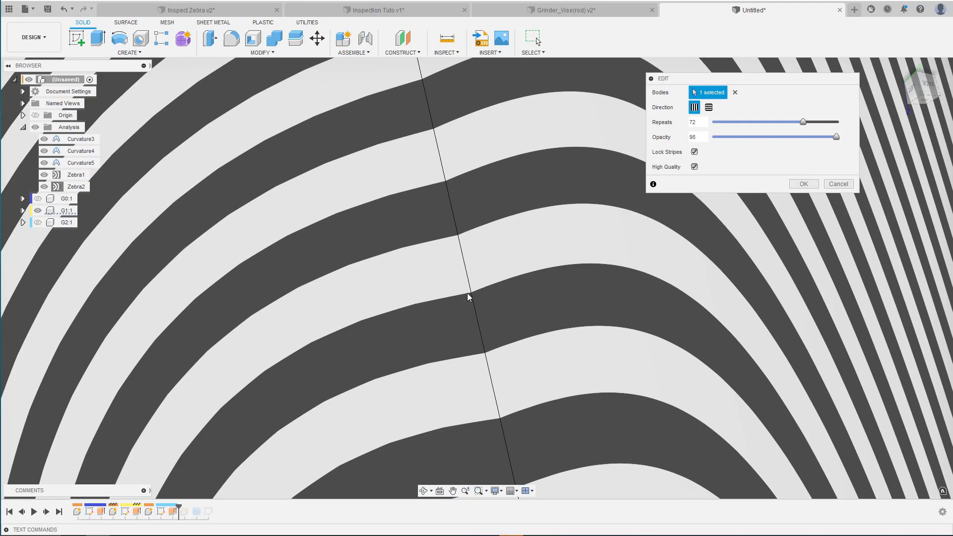
pyautogui.scroll(-10, 478, 295)
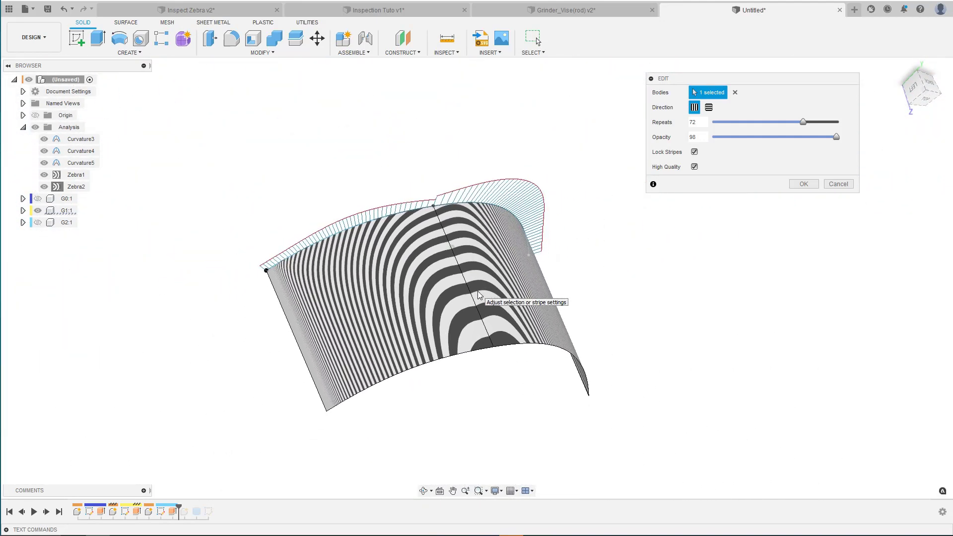
pyautogui.keyDown('shift'); pyautogui.moveTo(478, 295); pyautogui.dragTo(489, 290, button='middle'); pyautogui.keyUp('shift')
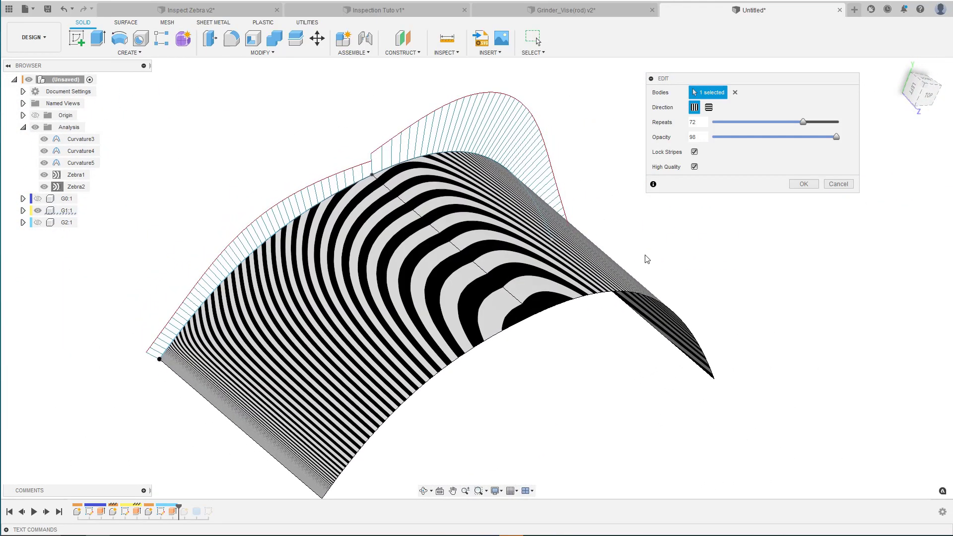
pyautogui.press('Return')
# Show component G2 in place of G1 and set up a zebra analysis on its body with vertical, locked stripes.
pyautogui.click(38, 223)
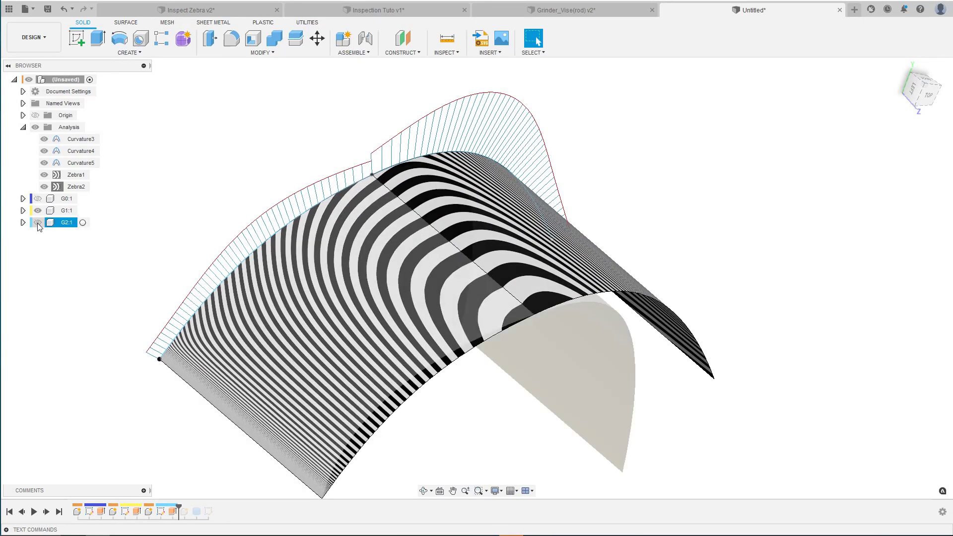
pyautogui.click(37, 211)
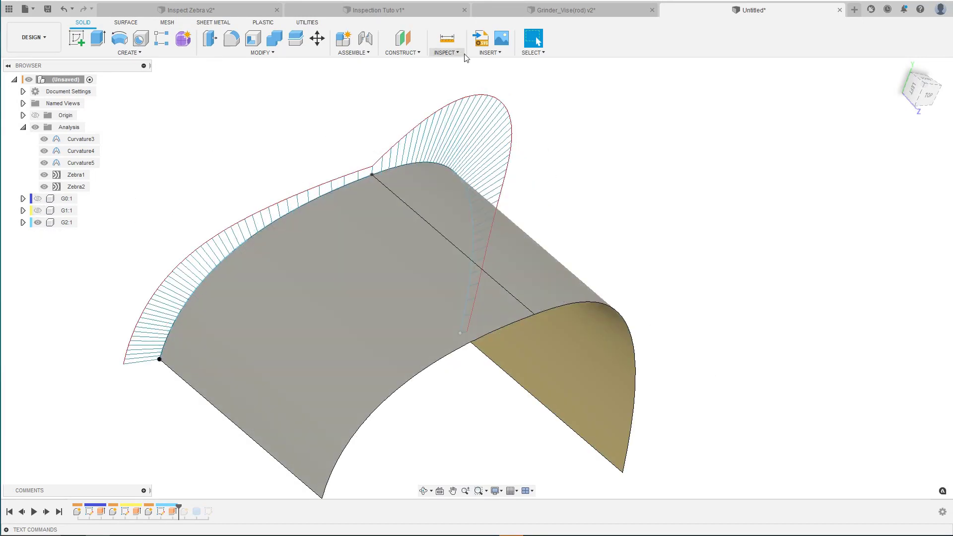
pyautogui.click(447, 52)
pyautogui.click(451, 94)
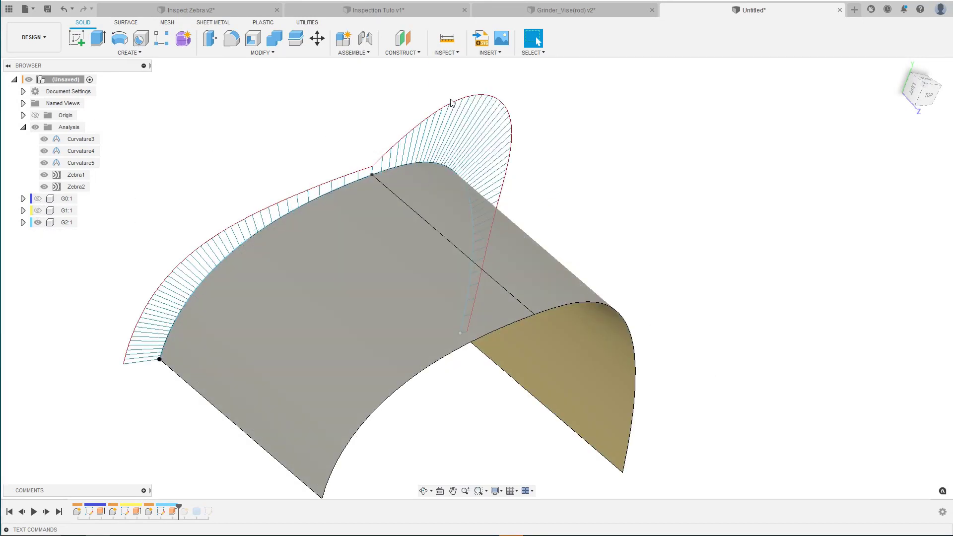
pyautogui.click(513, 242)
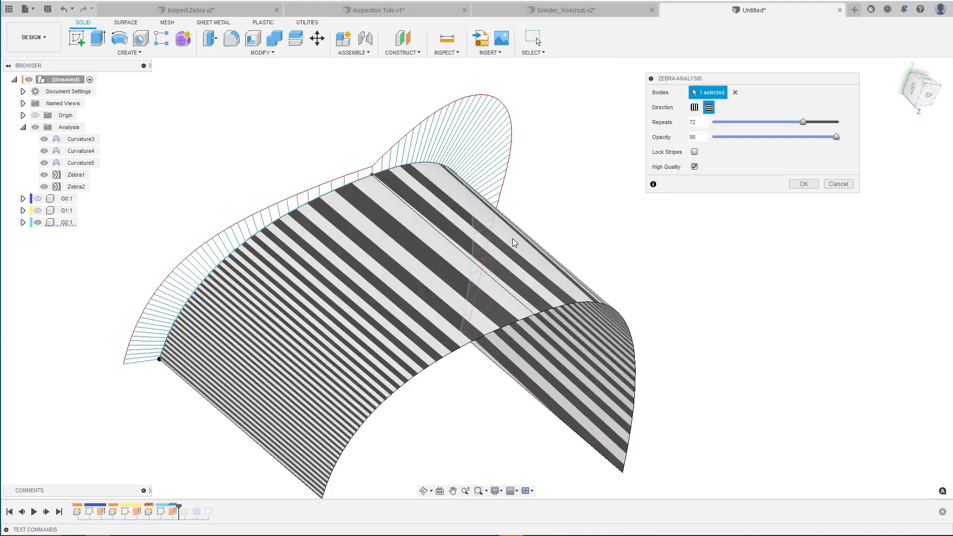
pyautogui.click(694, 107)
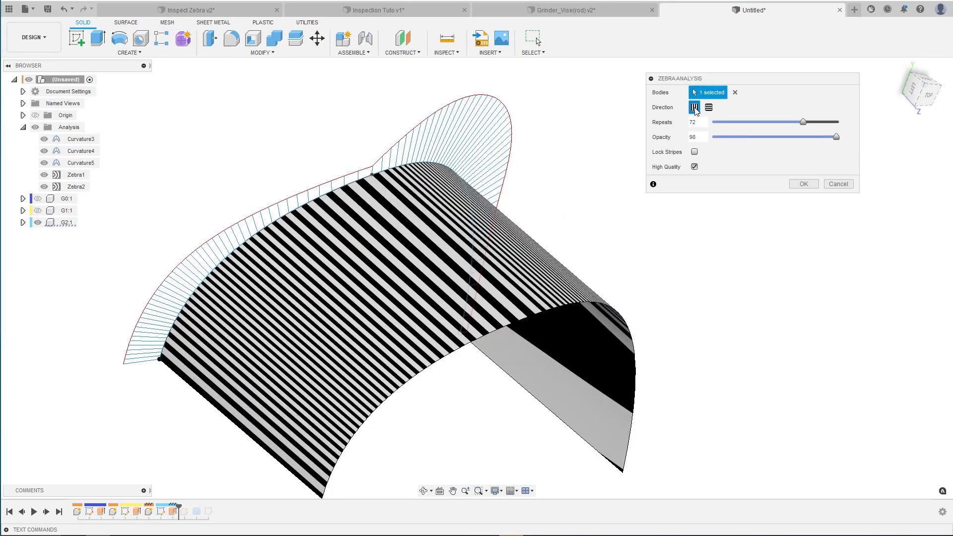
pyautogui.click(694, 152)
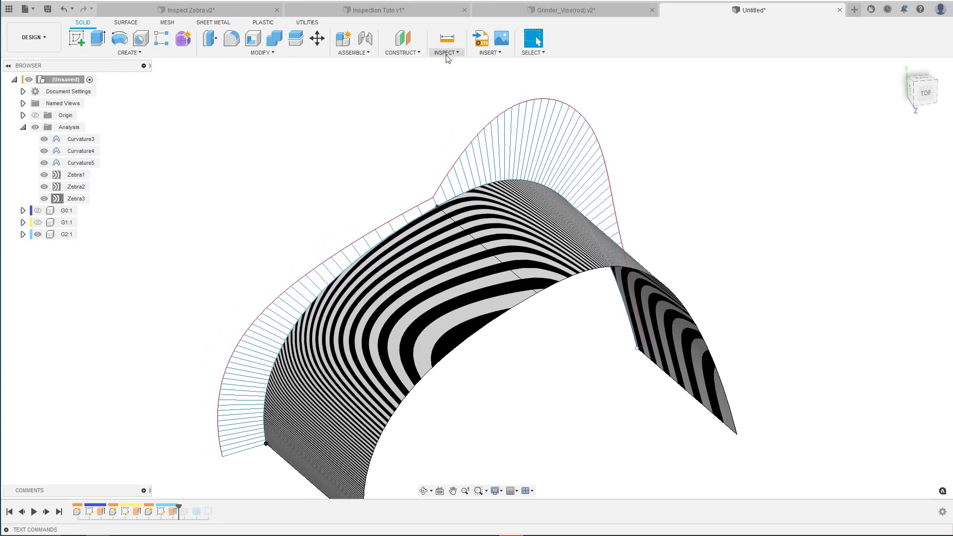
pyautogui.click(446, 54)
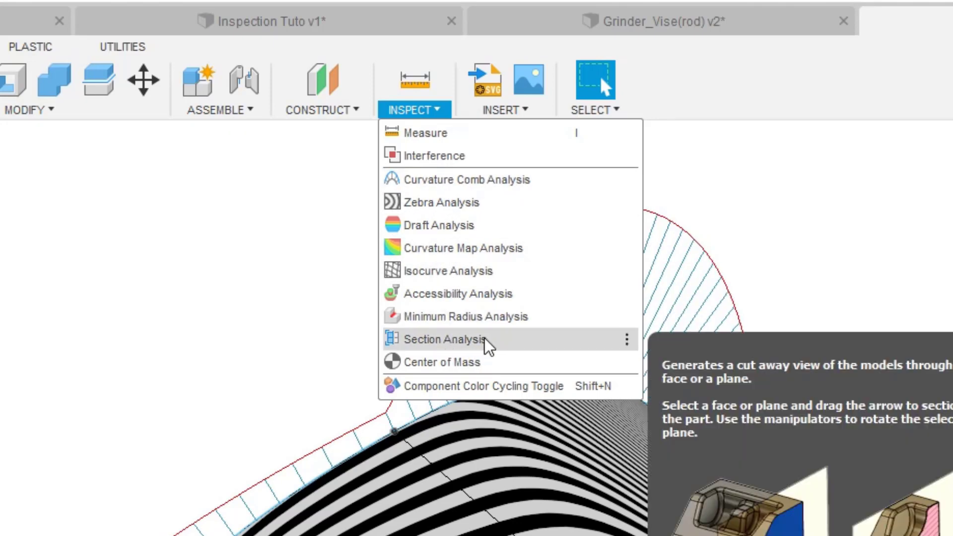
pyautogui.click(201, 242)
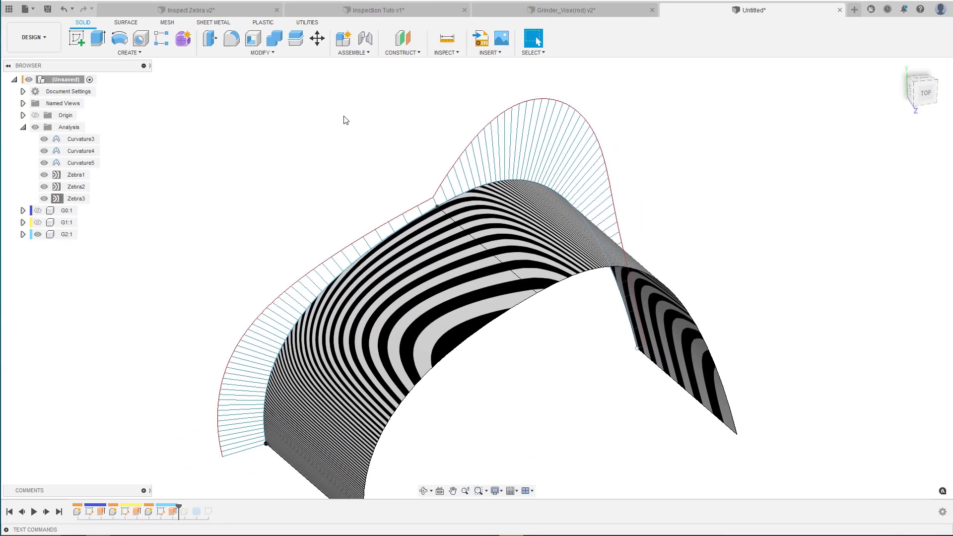